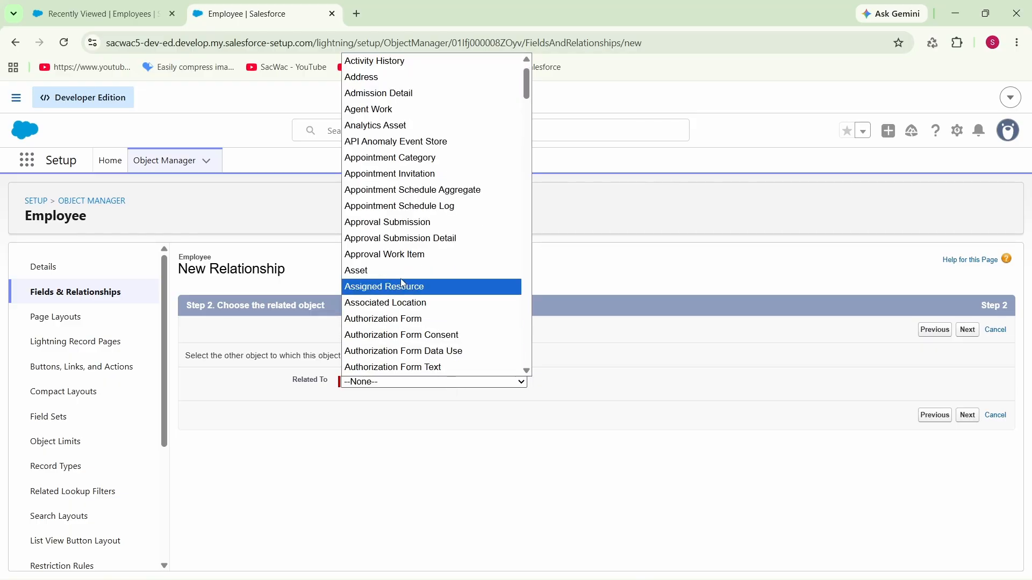
Choose Department as the related object for the new relationship on Employee and proceed to the field naming step
scroll(379, 281, "down", 8)
scroll(379, 281, "down", 6)
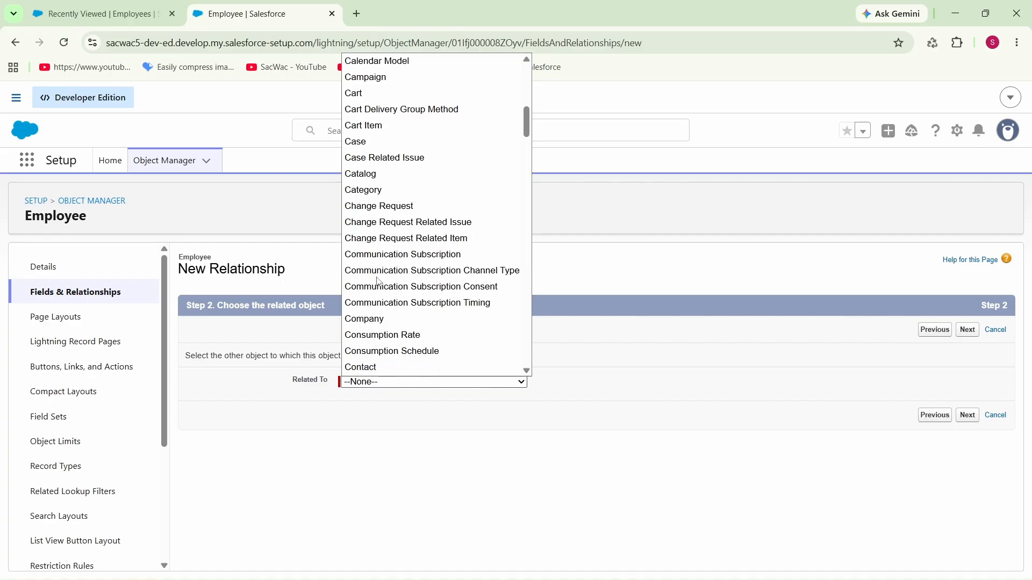
scroll(378, 278, "down", 5)
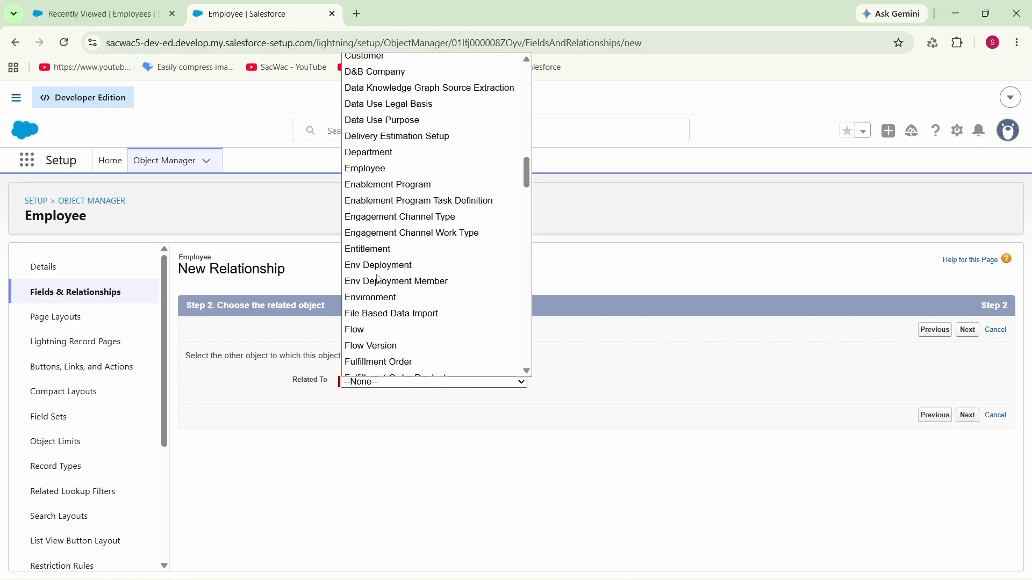
left_click(387, 153)
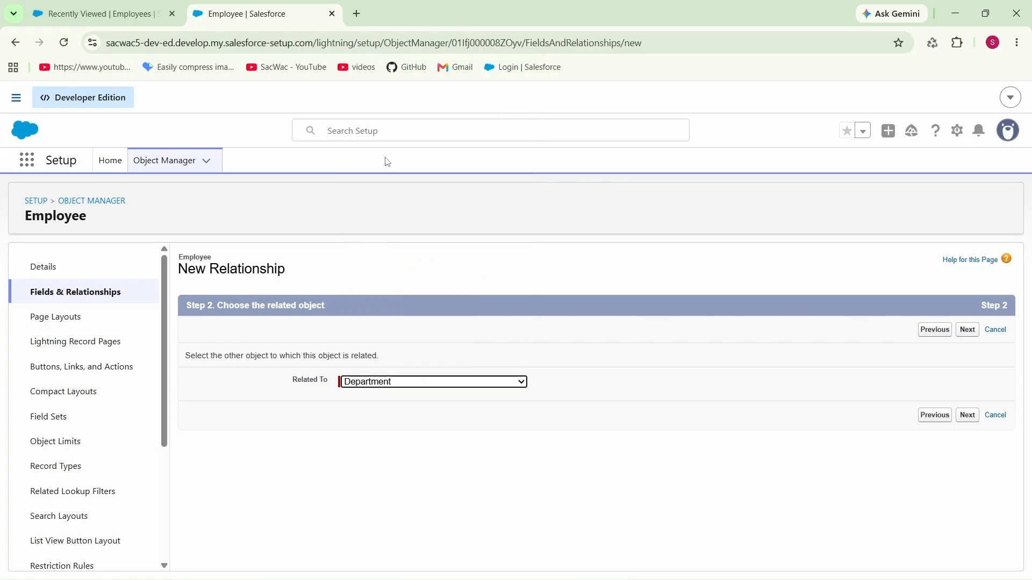
left_click(972, 416)
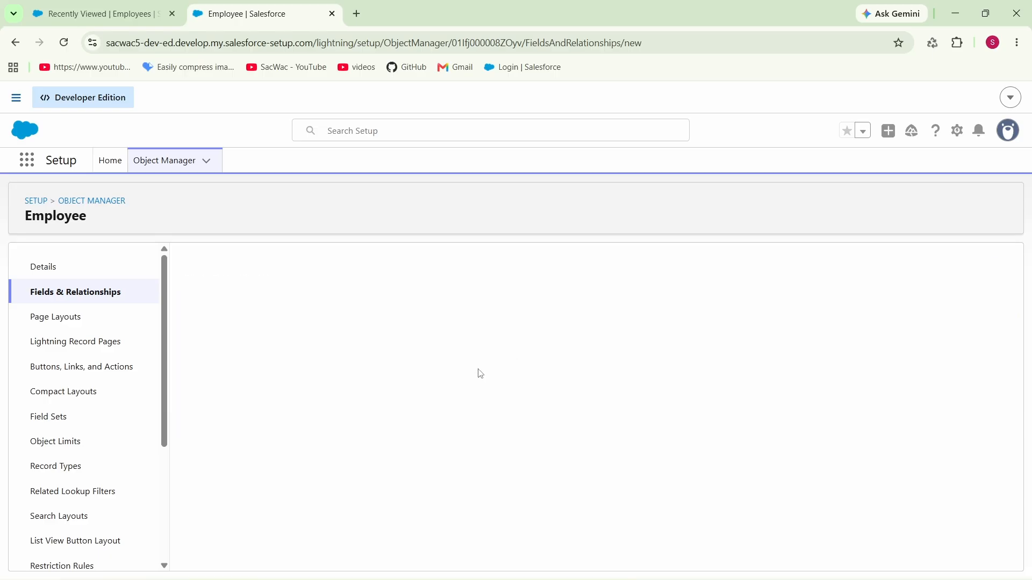
left_click(492, 377)
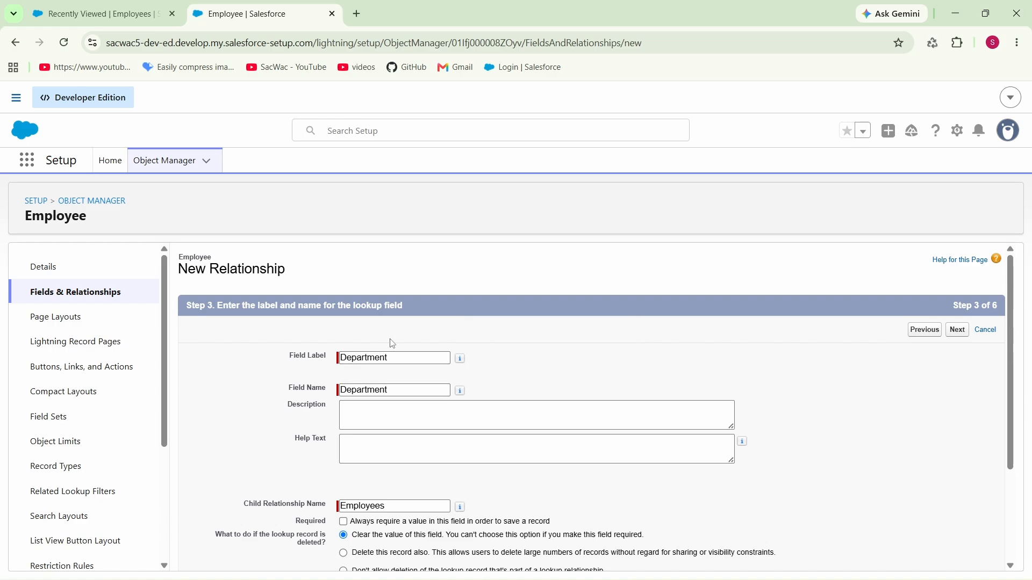
Accept the default name, field-level security, page layout and related list settings, and save the Department lookup field
scroll(484, 381, "down", 3)
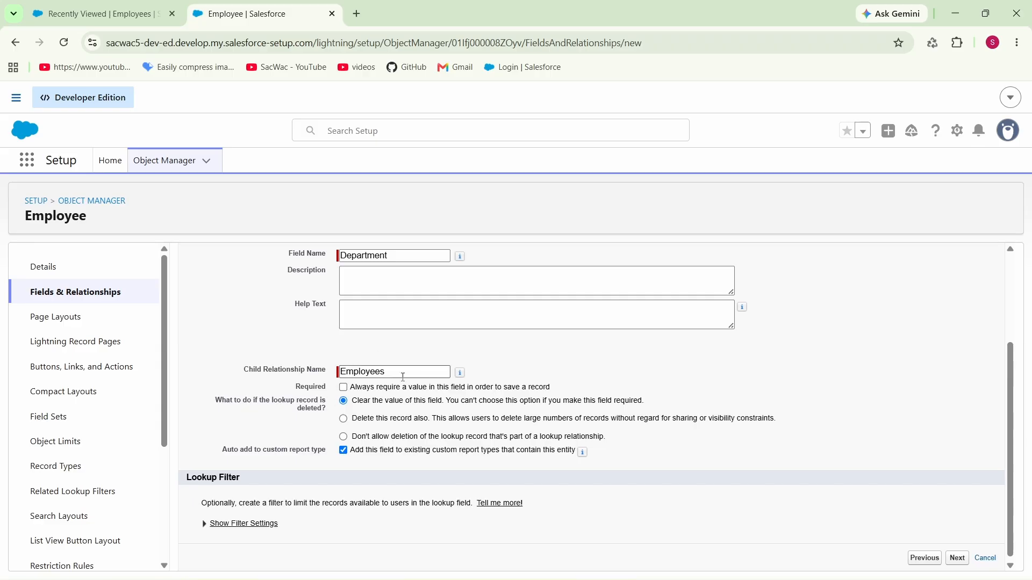
scroll(511, 378, "up", 3)
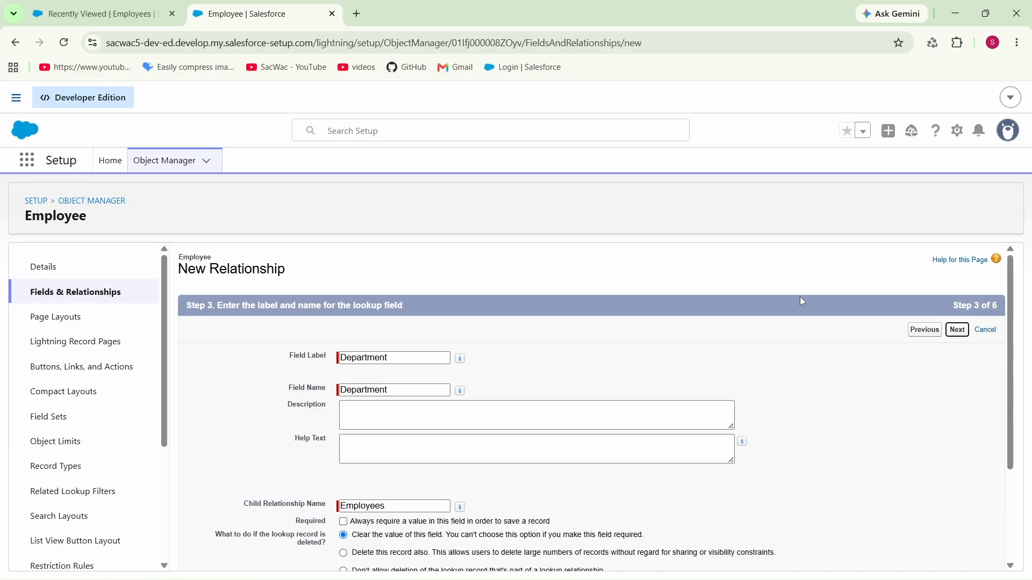
key("Return")
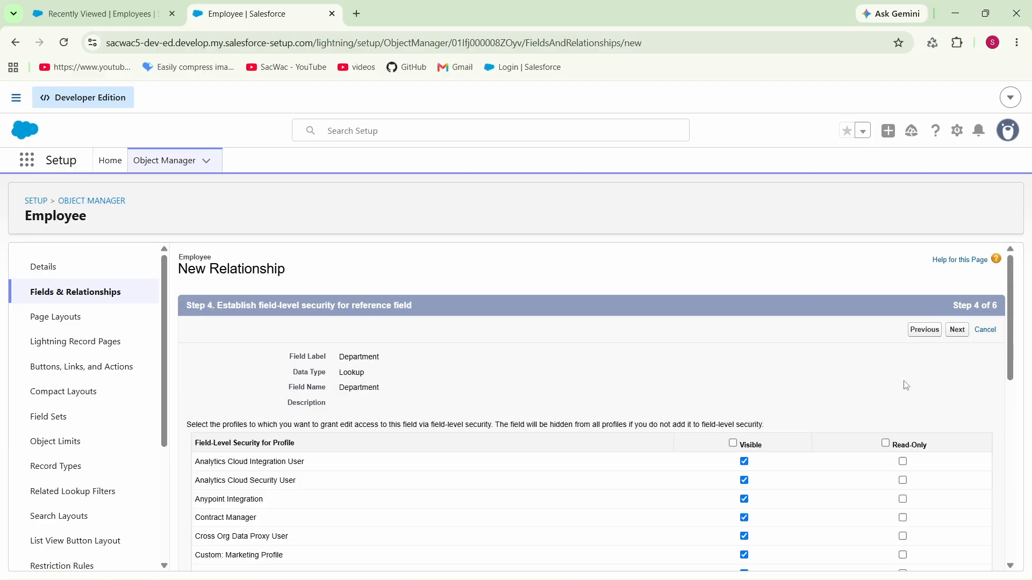
left_click(956, 331)
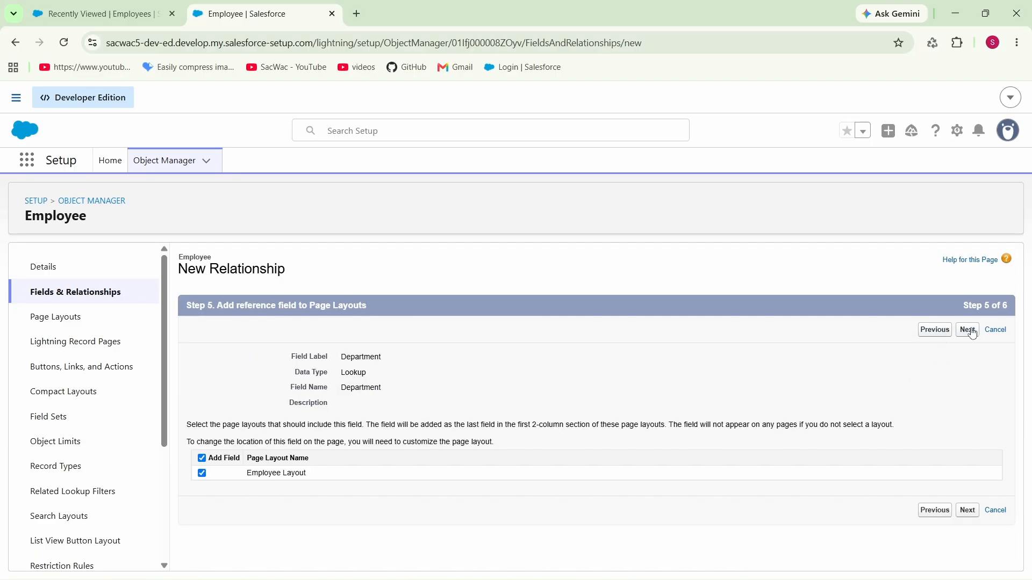
key("Return")
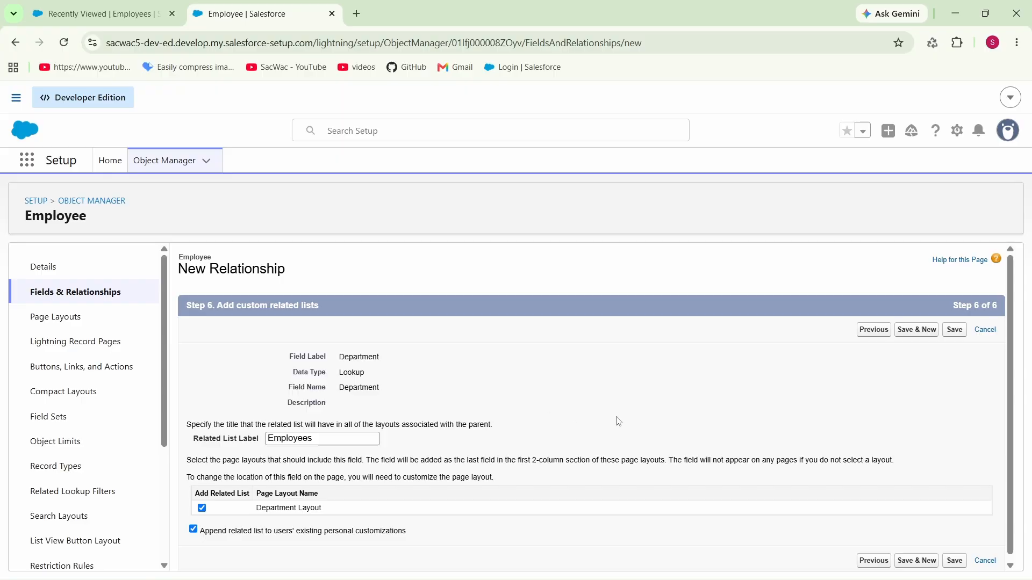
left_click(954, 330)
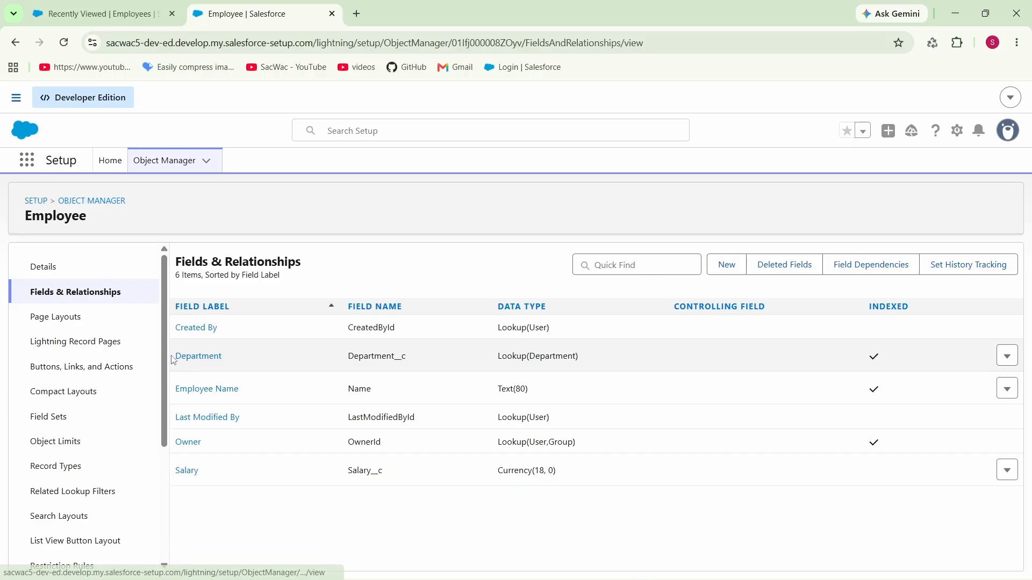
Review the Department field's label, field name and data type in Employee's Fields & Relationships list
left_click_drag(173, 357, 231, 361)
left_click_drag(345, 358, 407, 355)
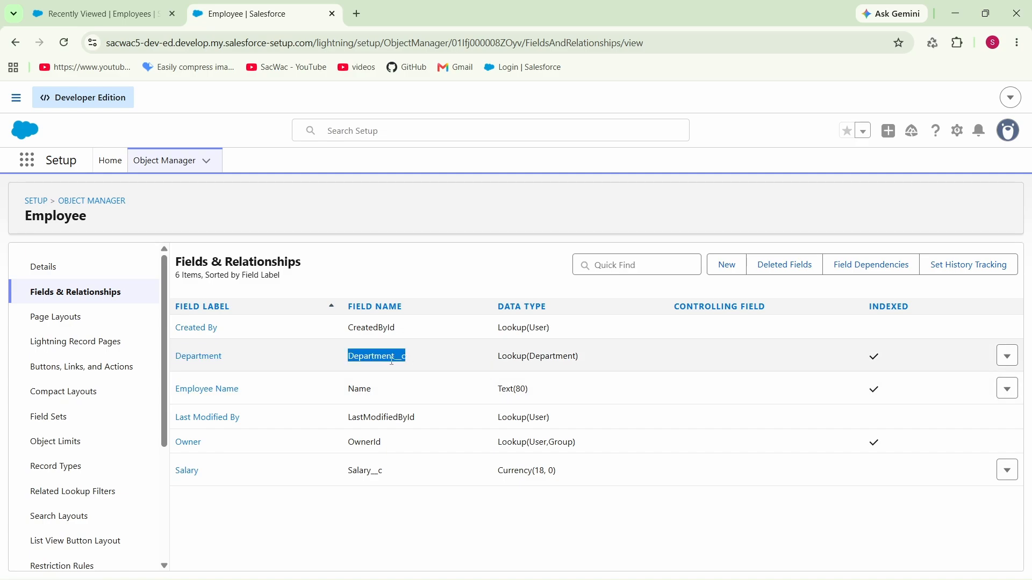
left_click(572, 372)
left_click_drag(581, 361, 493, 364)
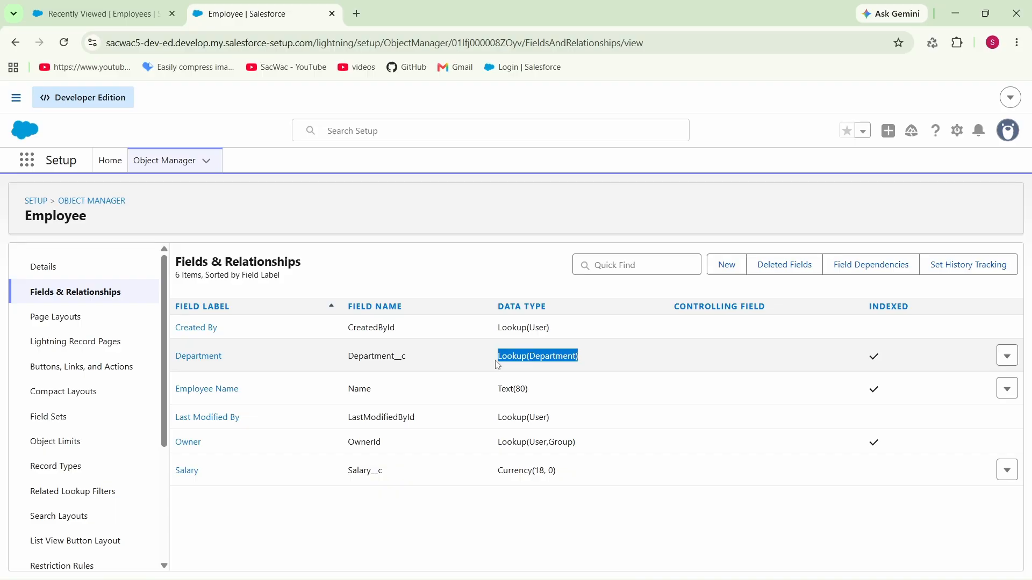
Reload the Employees list and examine the Employee Name, Salary and Department fields in a new employee form, closing it without saving
left_click(111, 12)
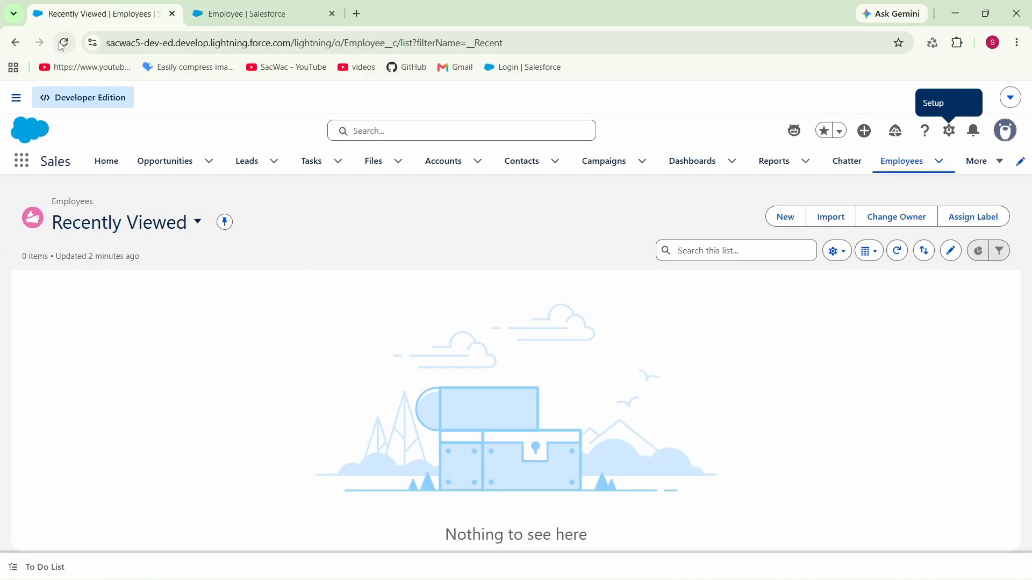
left_click(63, 42)
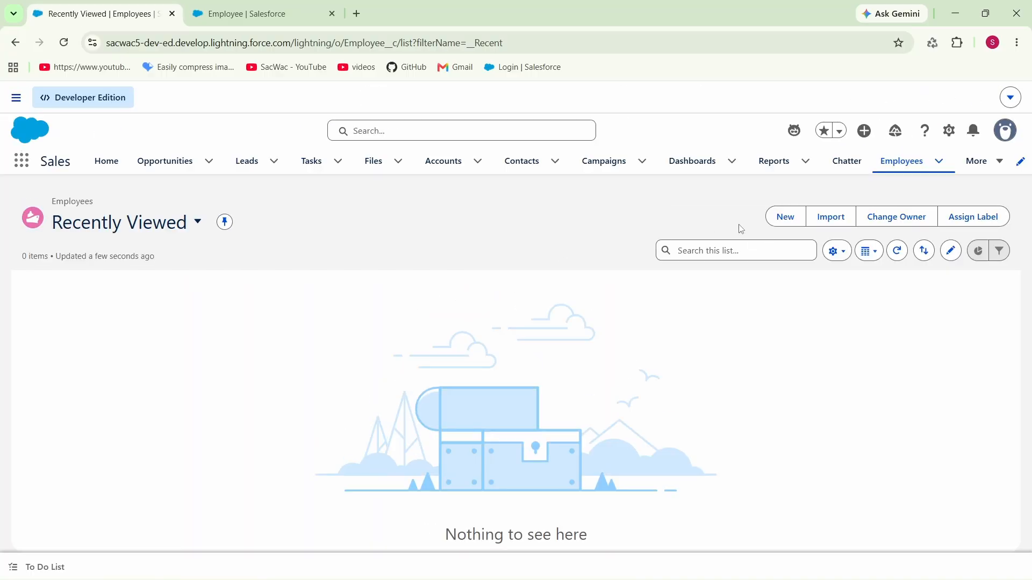
left_click(780, 219)
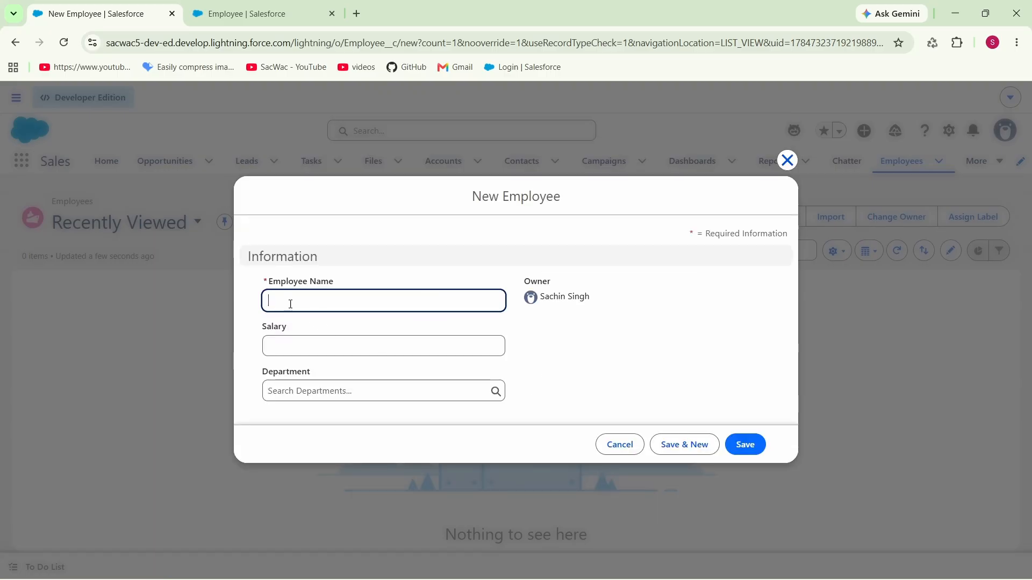
left_click(263, 286)
left_click(332, 284)
left_click_drag(262, 340, 293, 338)
left_click(329, 339)
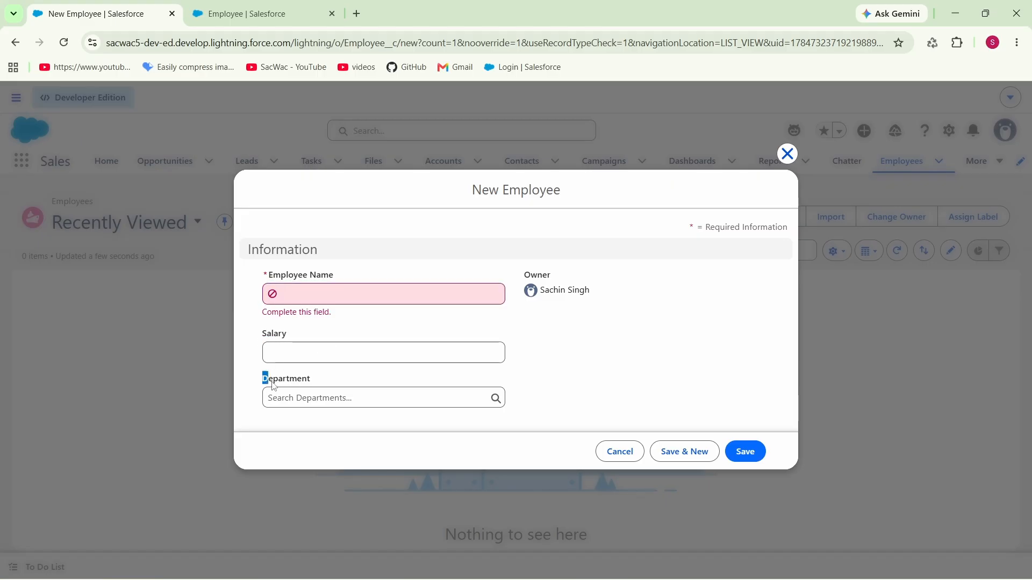
left_click_drag(263, 376, 315, 385)
left_click(334, 383)
left_click(341, 305)
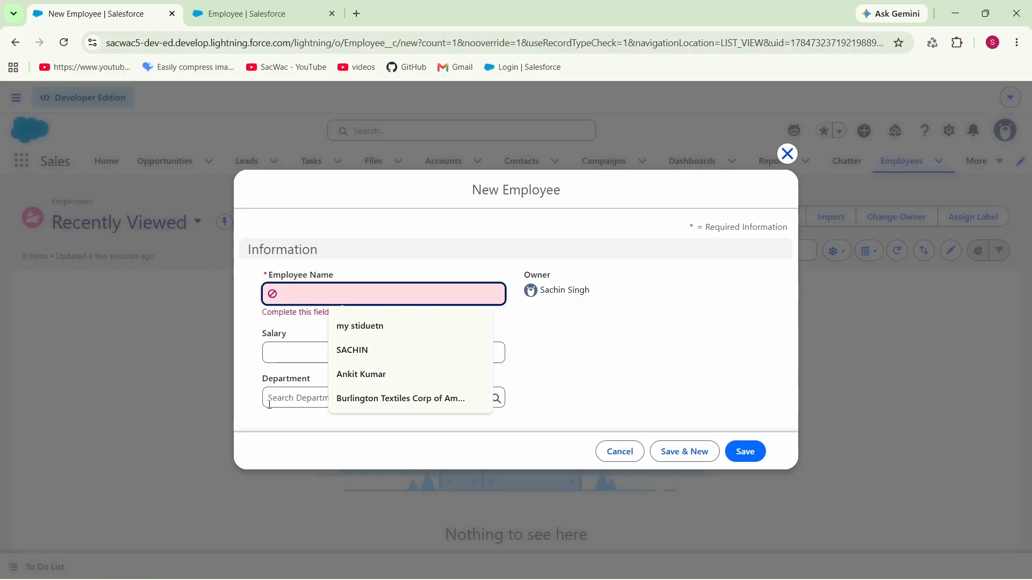
left_click(281, 400)
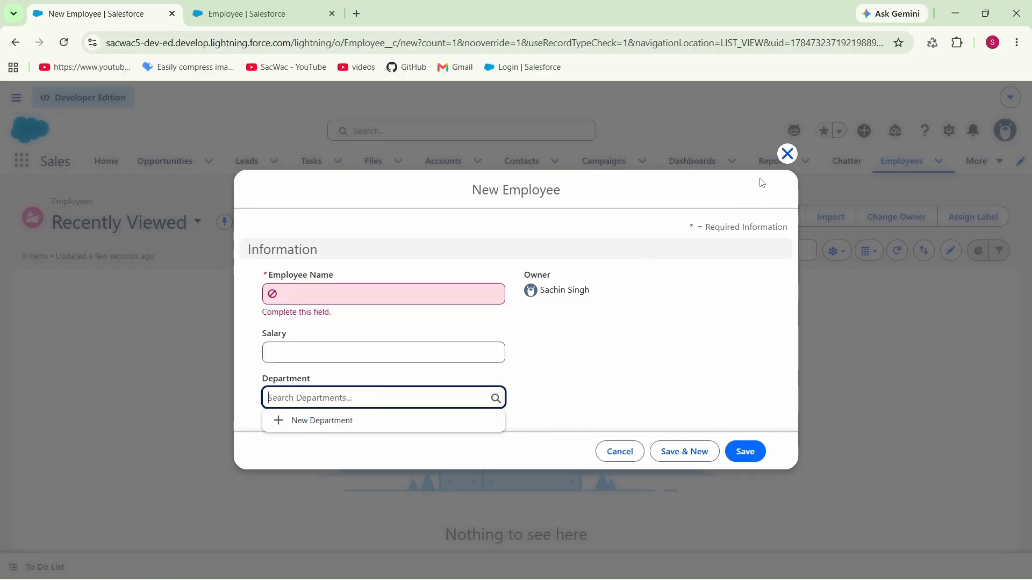
left_click(786, 155)
Go to the Departments list and create a record named "Department 1", continuing with another new department
left_click(977, 161)
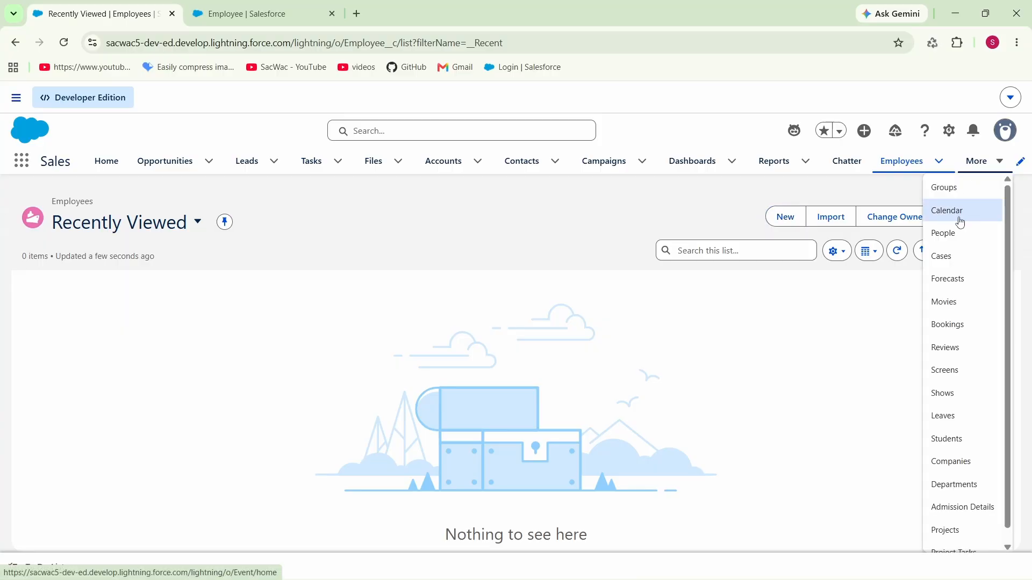
left_click(963, 485)
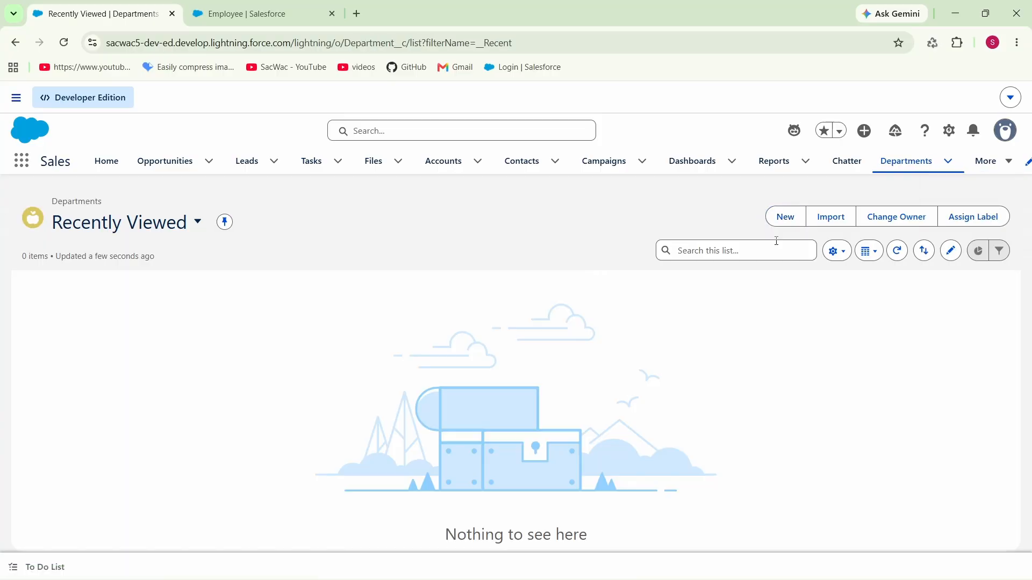
left_click(791, 219)
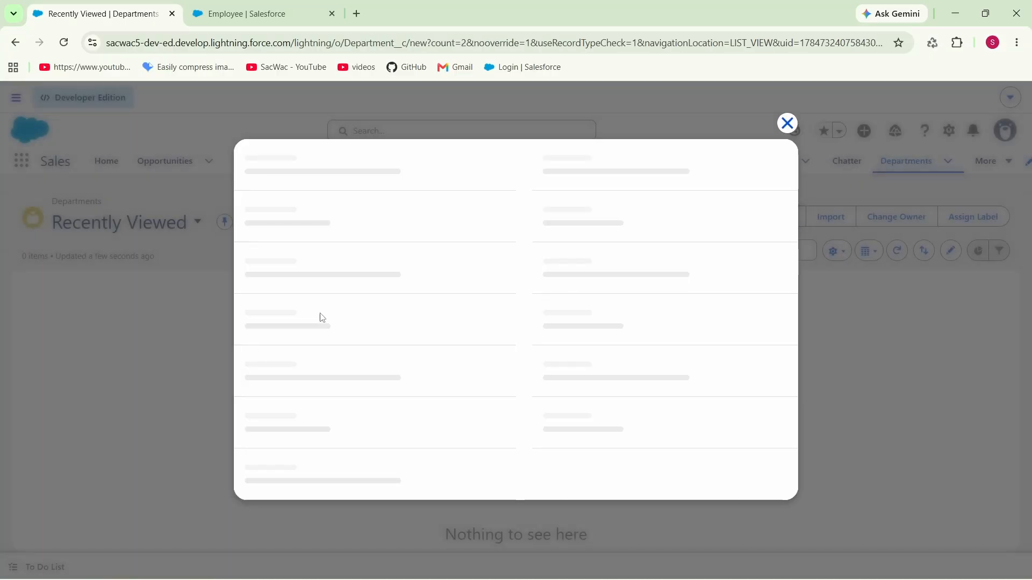
left_click(323, 347)
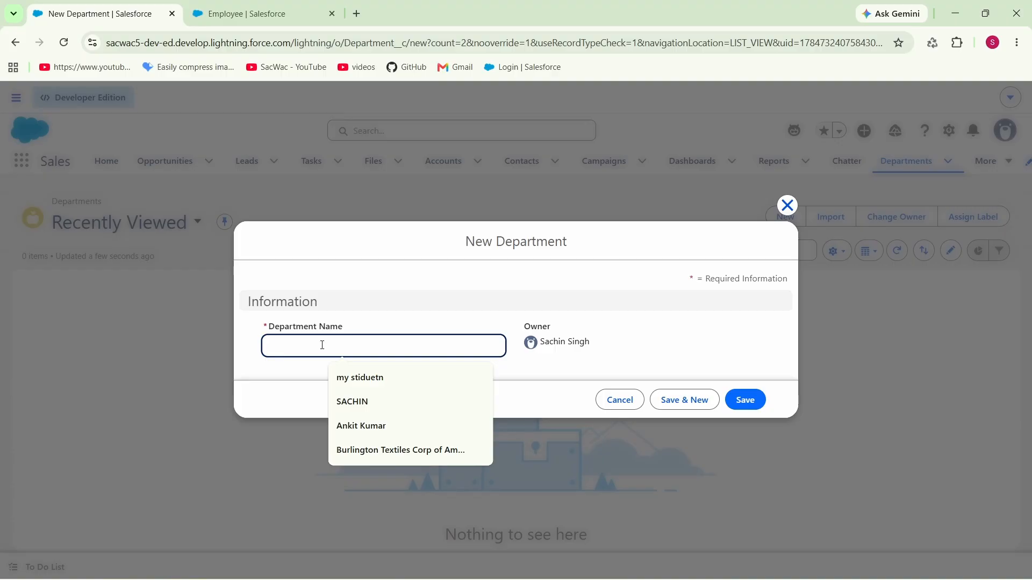
type("De")
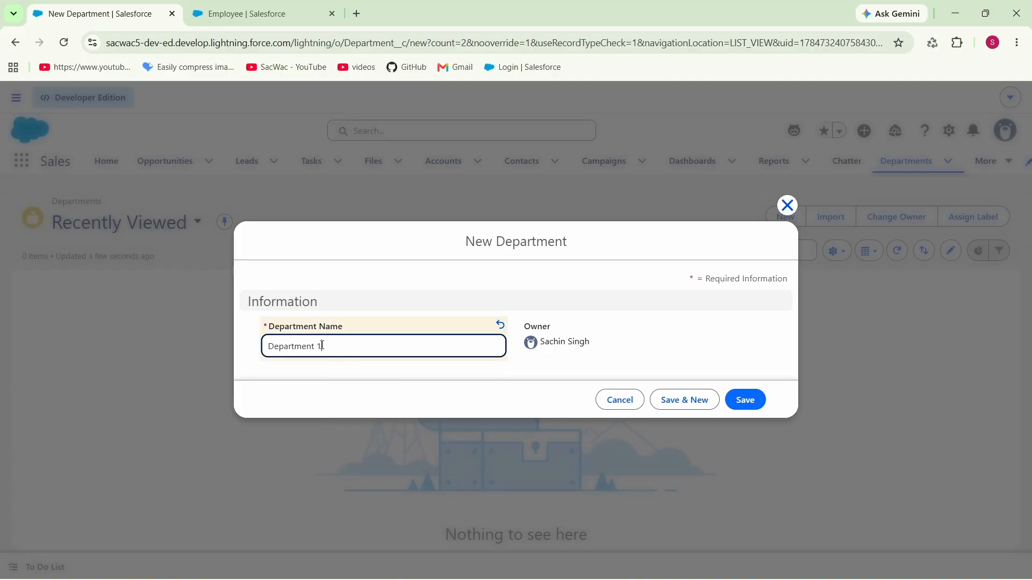
type("partment 1")
left_click(690, 400)
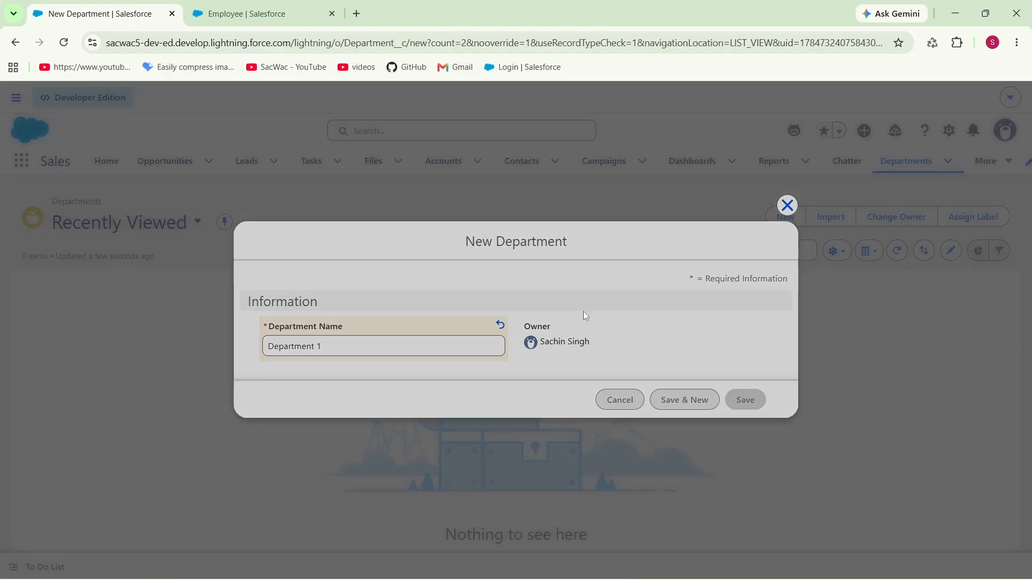
Create two more departments named "Department 2" and "Department 3", and return to the Departments list
type("Department 2")
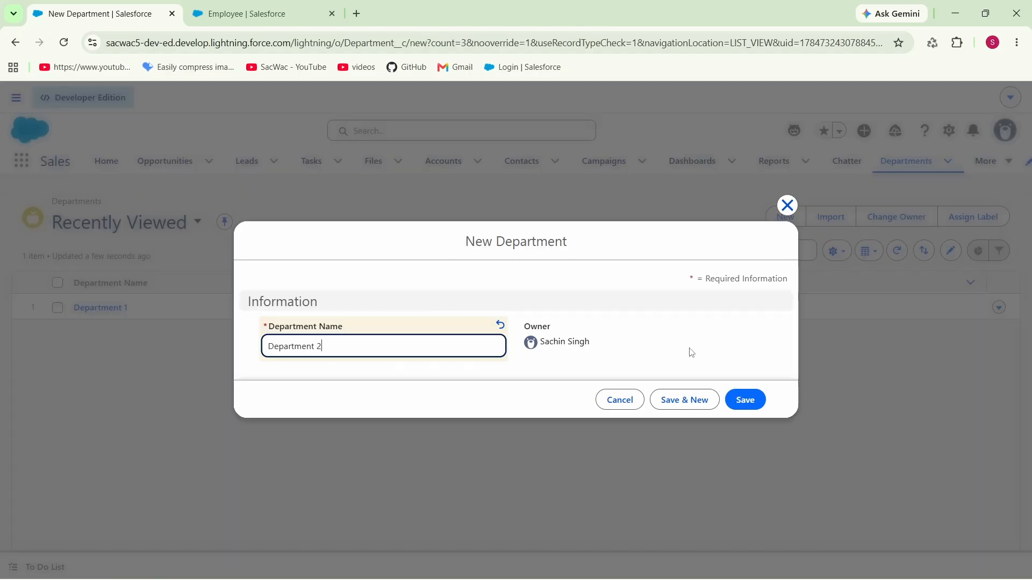
left_click(750, 401)
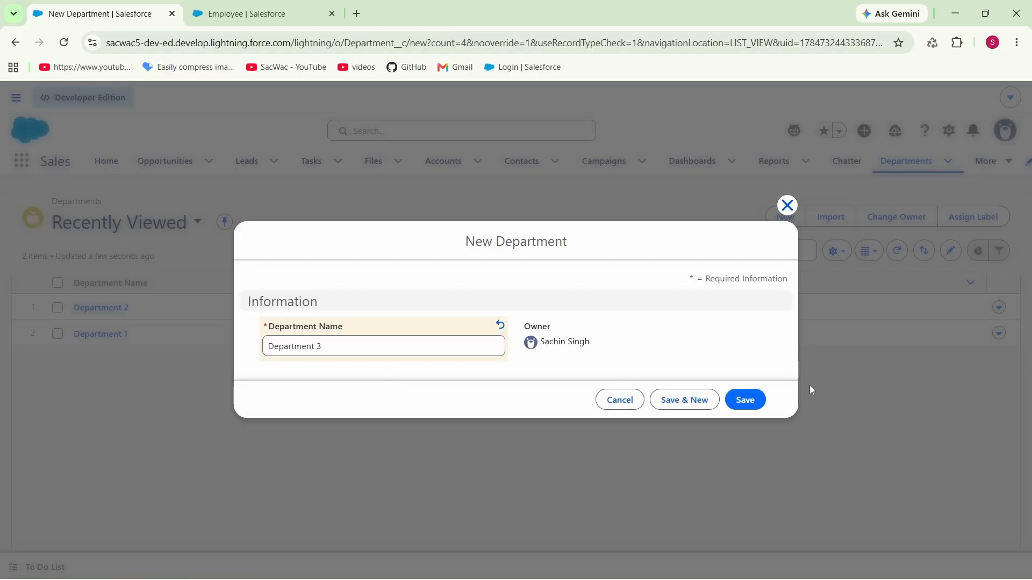
left_click(750, 400)
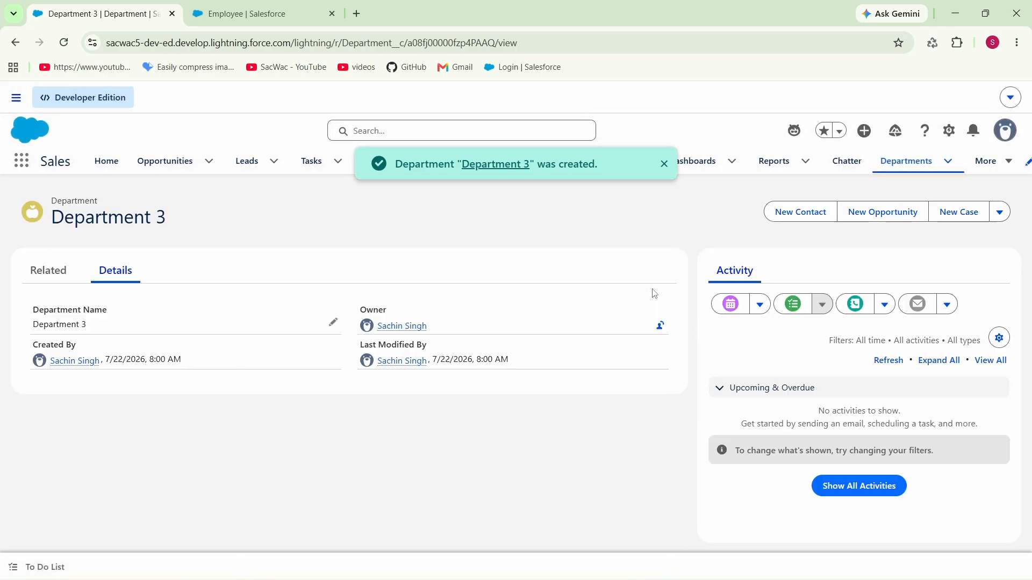
left_click(907, 161)
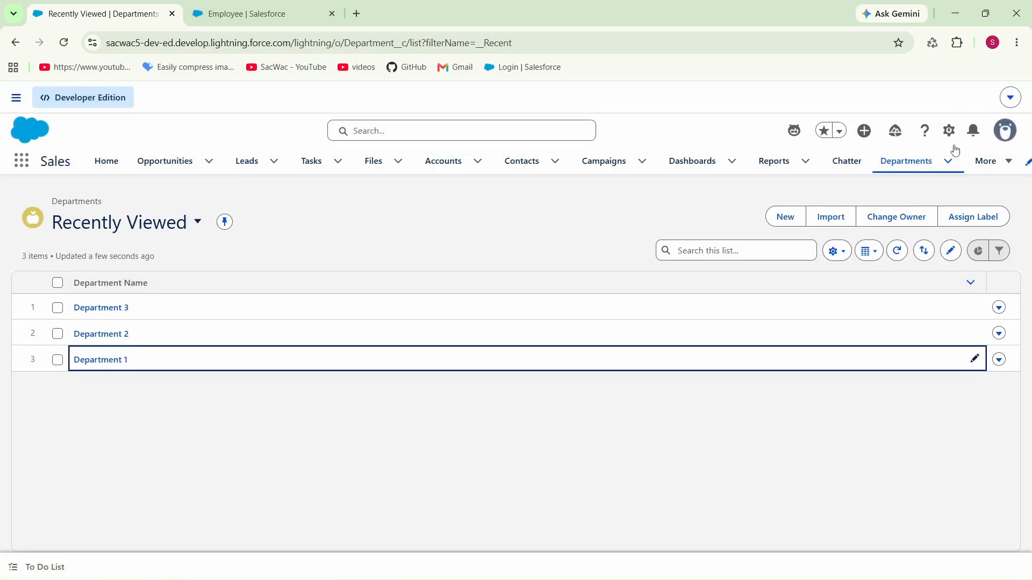
Start a new employee record from the Employees list, naming it "Employee 1" with a salary of $45,000
left_click(1009, 162)
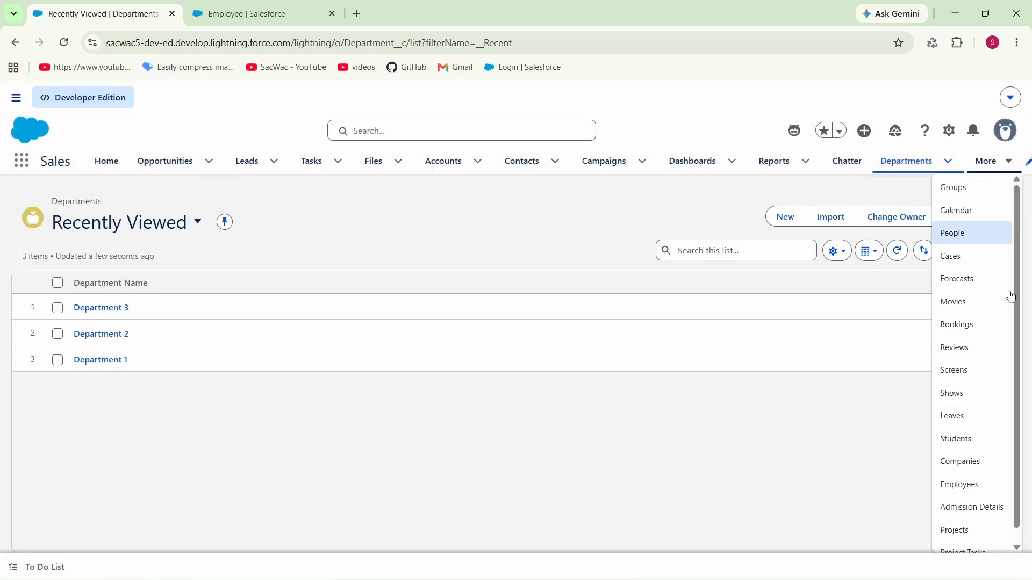
left_click(975, 484)
left_click(782, 218)
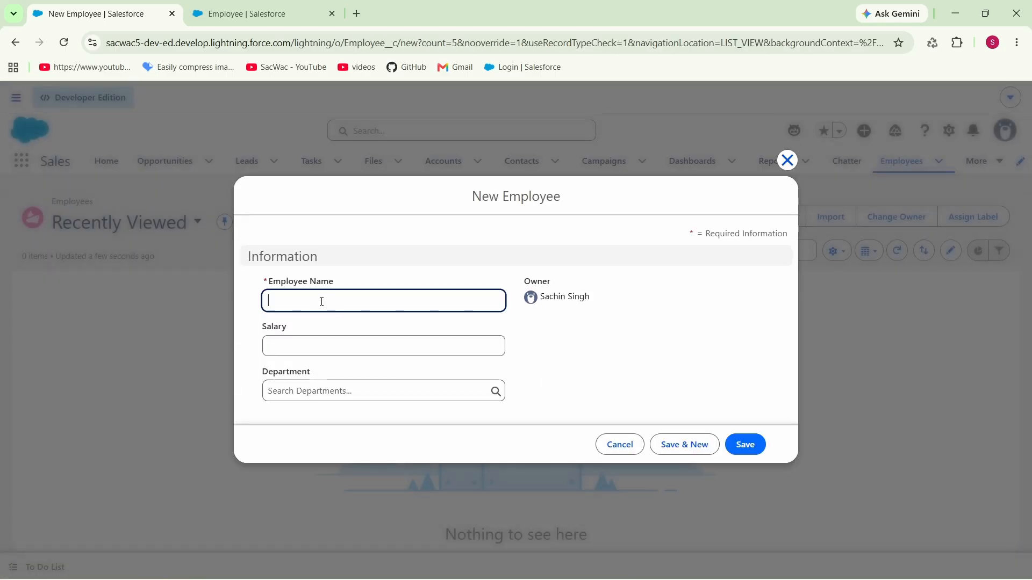
left_click(322, 302)
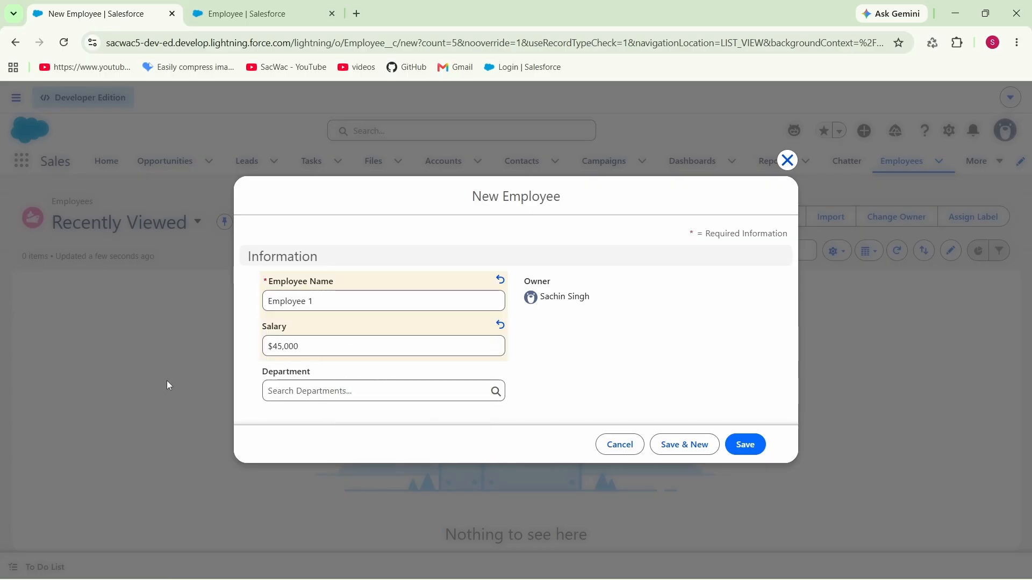
left_click_drag(347, 303, 263, 323)
left_click(320, 346)
left_click_drag(319, 346, 267, 346)
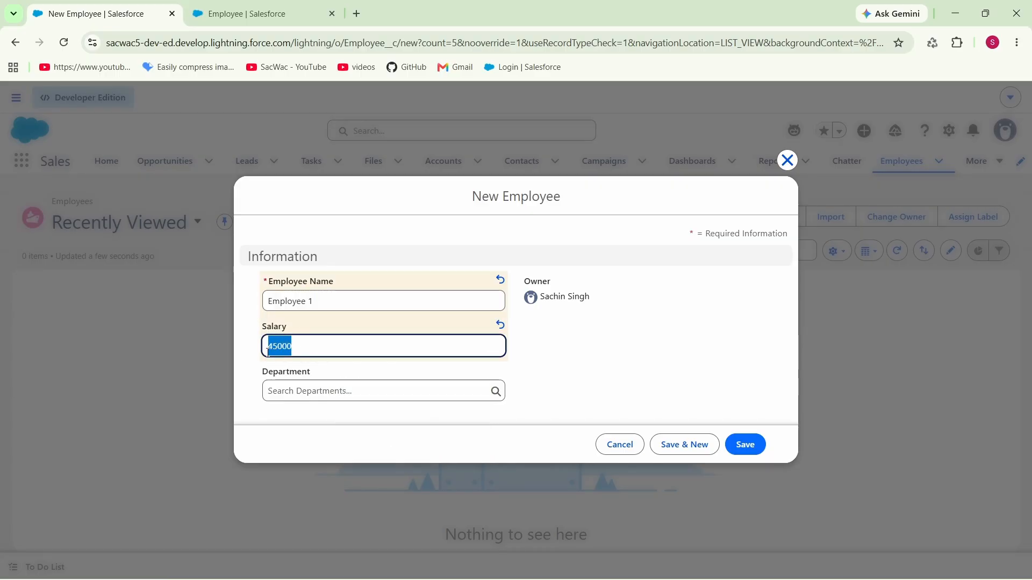
left_click(536, 341)
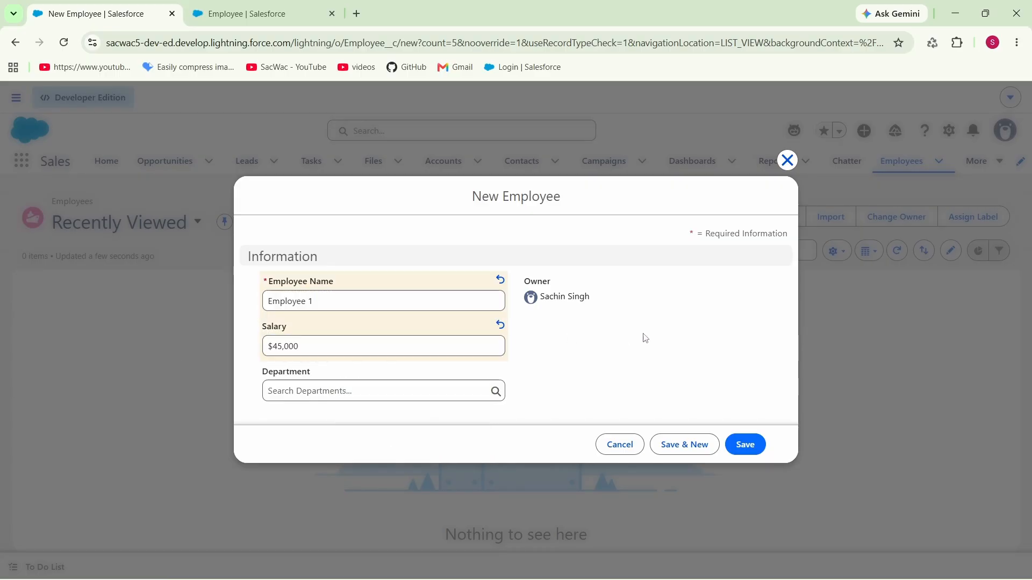
Set the new employee's Department lookup to "Department 1" and save the record
left_click(316, 393)
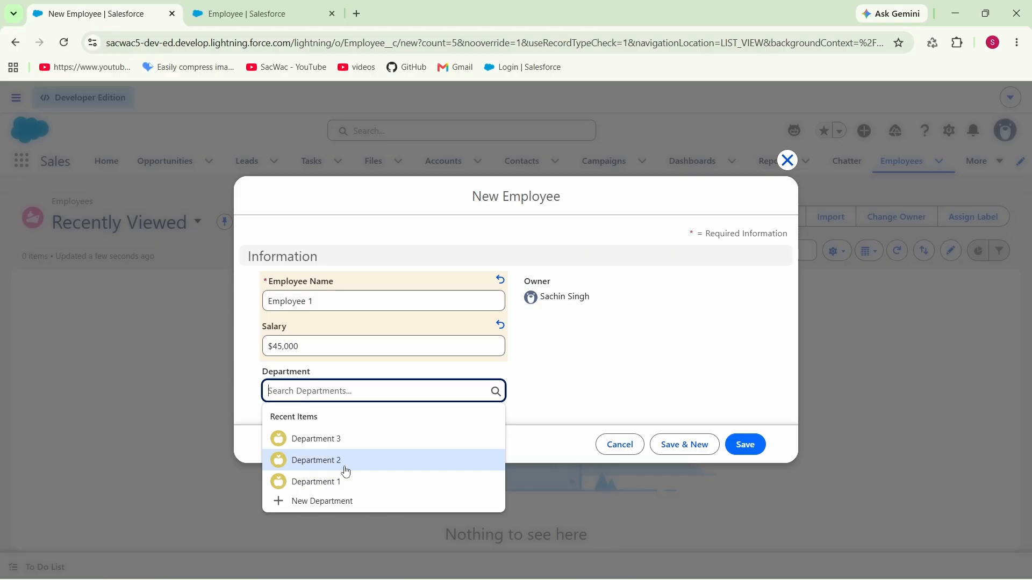
left_click(338, 487)
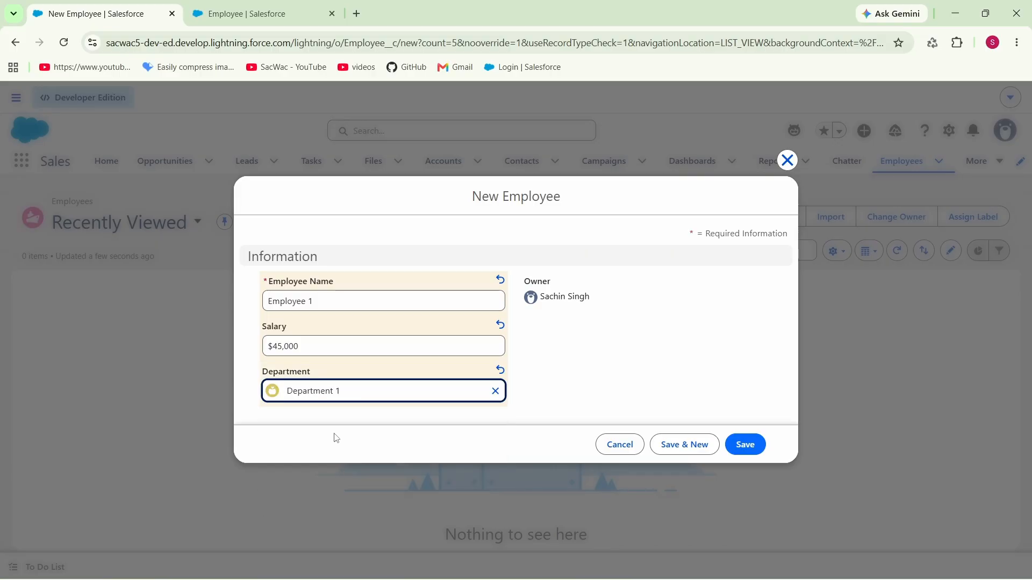
left_click(745, 445)
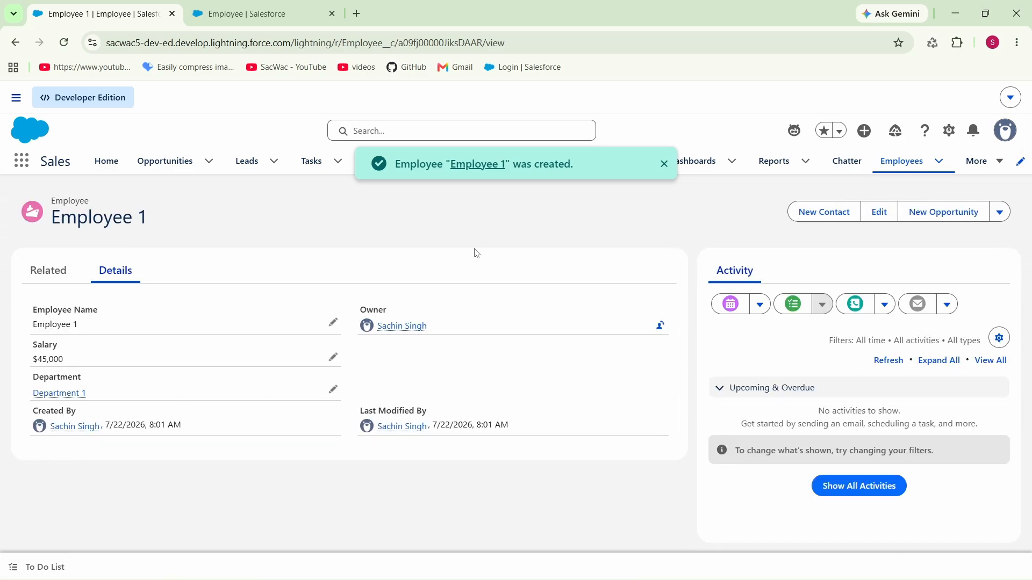
Reopen Employee 1 from the Employees list and examine its name, salary and linked department details
left_click(895, 163)
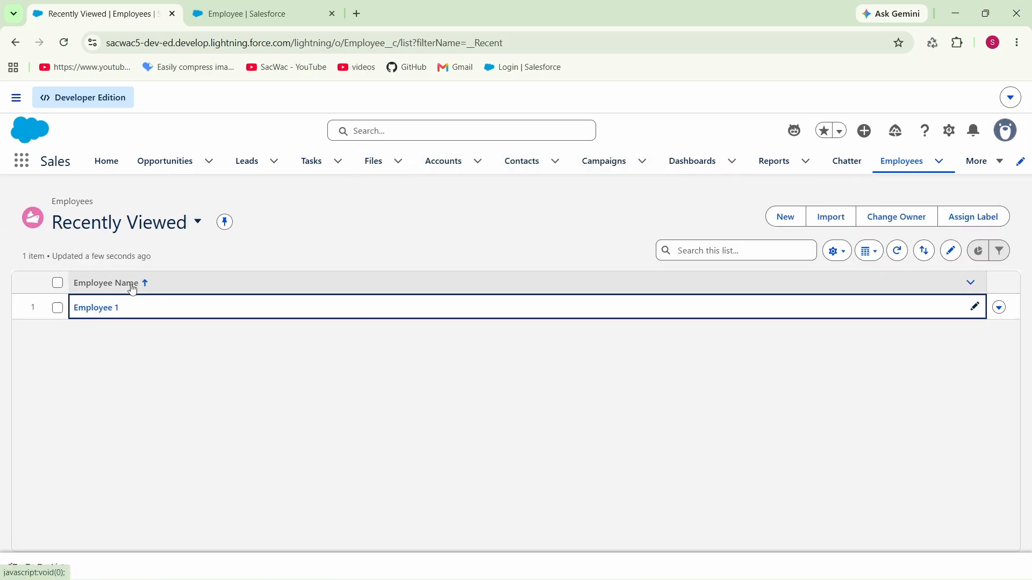
left_click(87, 309)
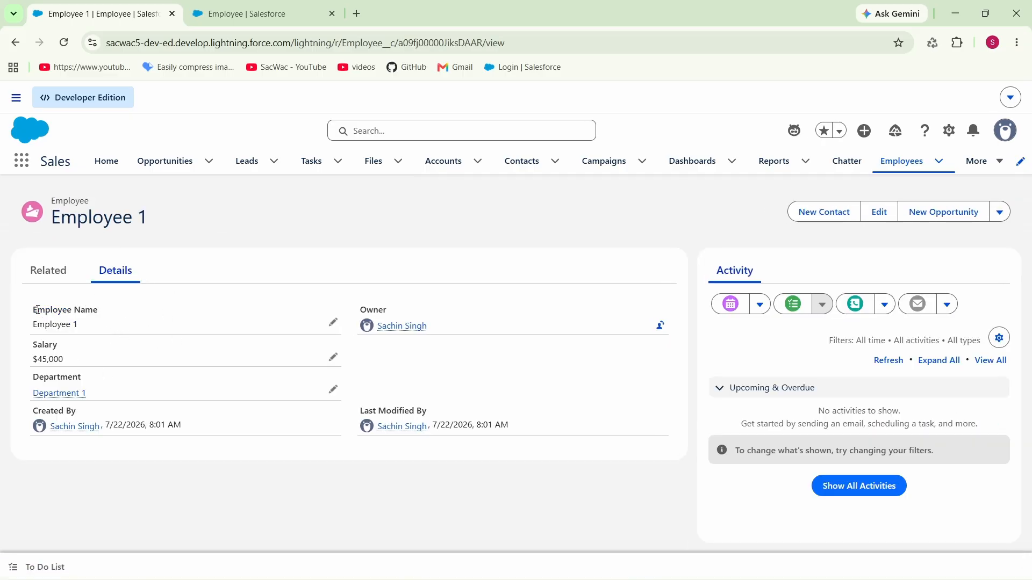
left_click_drag(37, 310, 83, 364)
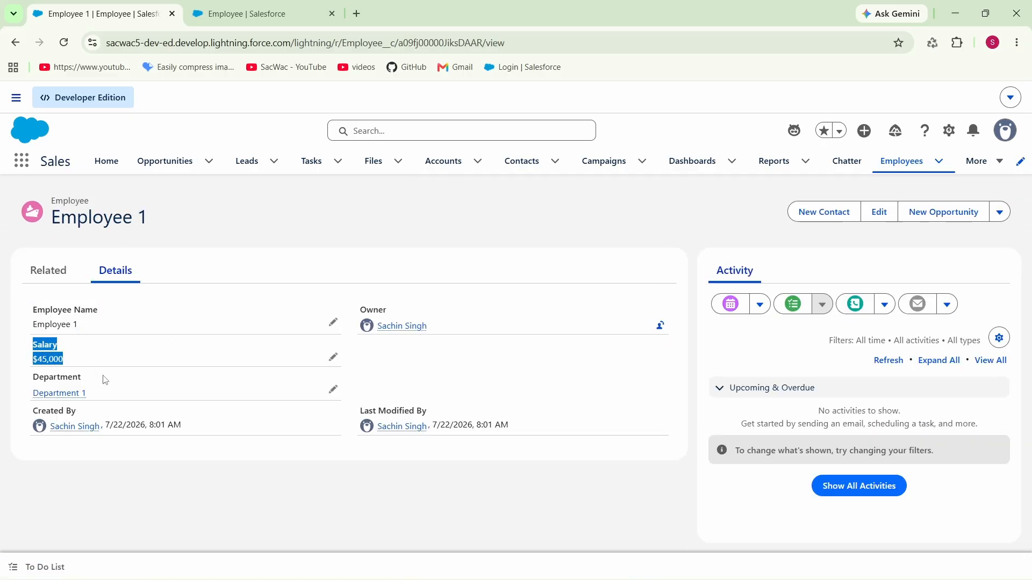
left_click(49, 377)
left_click_drag(29, 382, 101, 382)
left_click(102, 398)
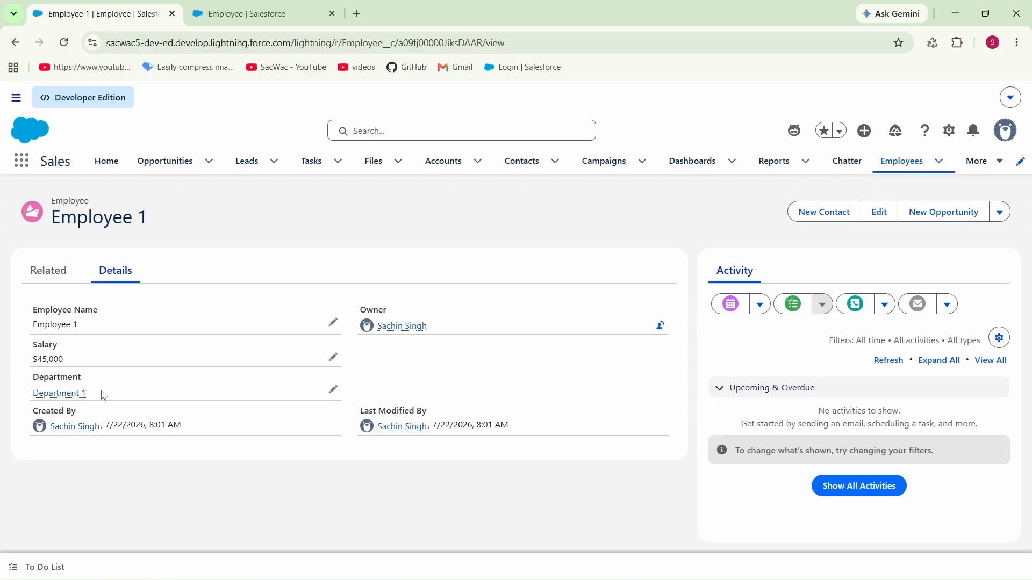
left_click_drag(25, 395, 92, 398)
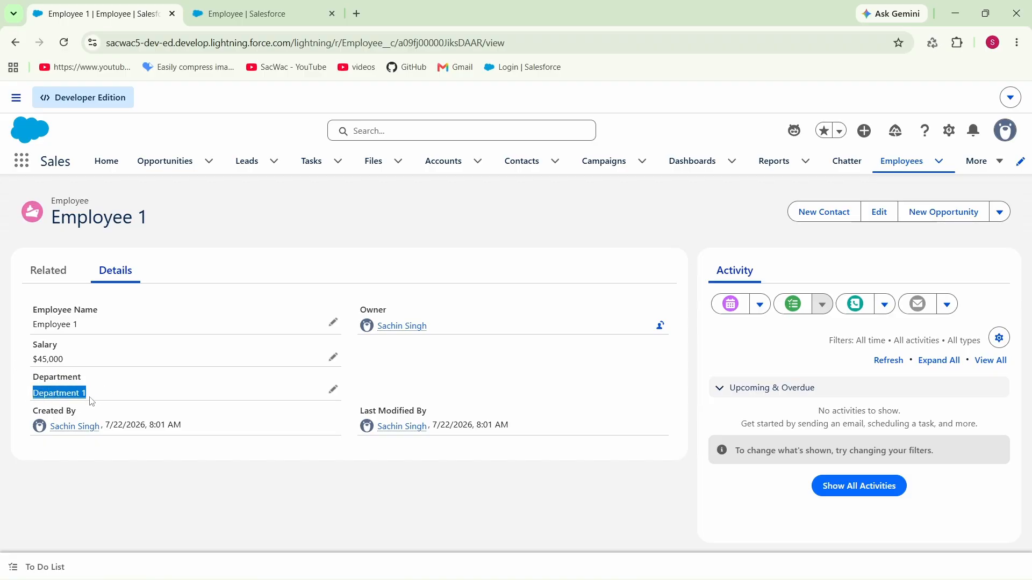
left_click(95, 400)
mouse_move(57, 399)
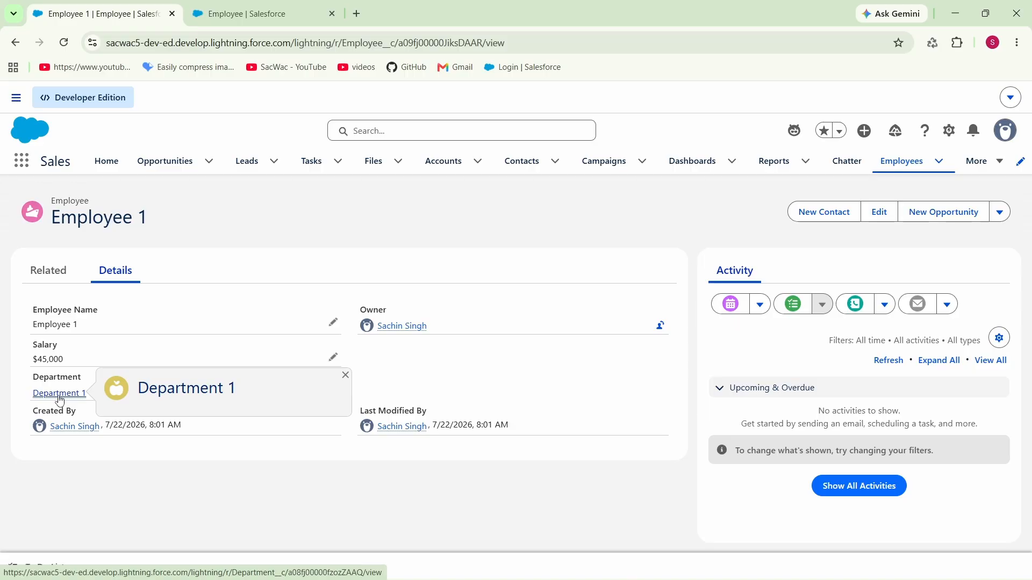
Open Employee 1's linked department record and examine its related employees, including the full Employees related list
left_click(60, 401)
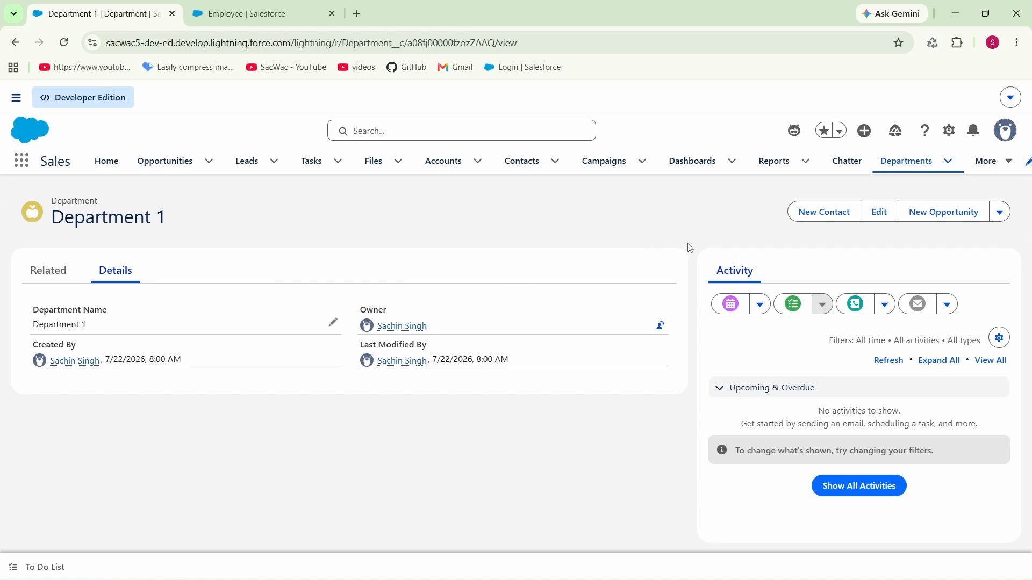
left_click(53, 274)
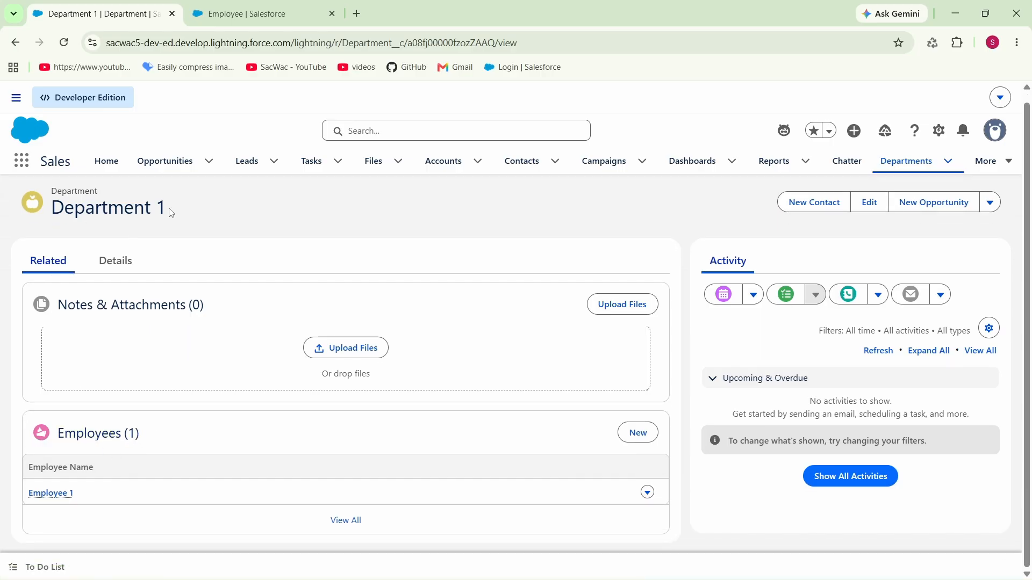
left_click_drag(172, 213, 50, 248)
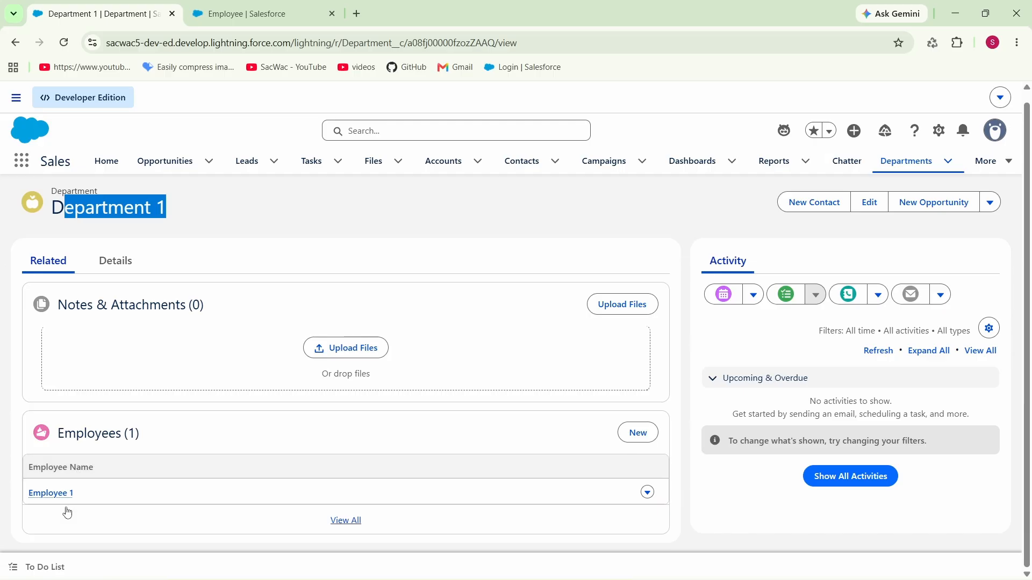
left_click_drag(91, 500, 25, 503)
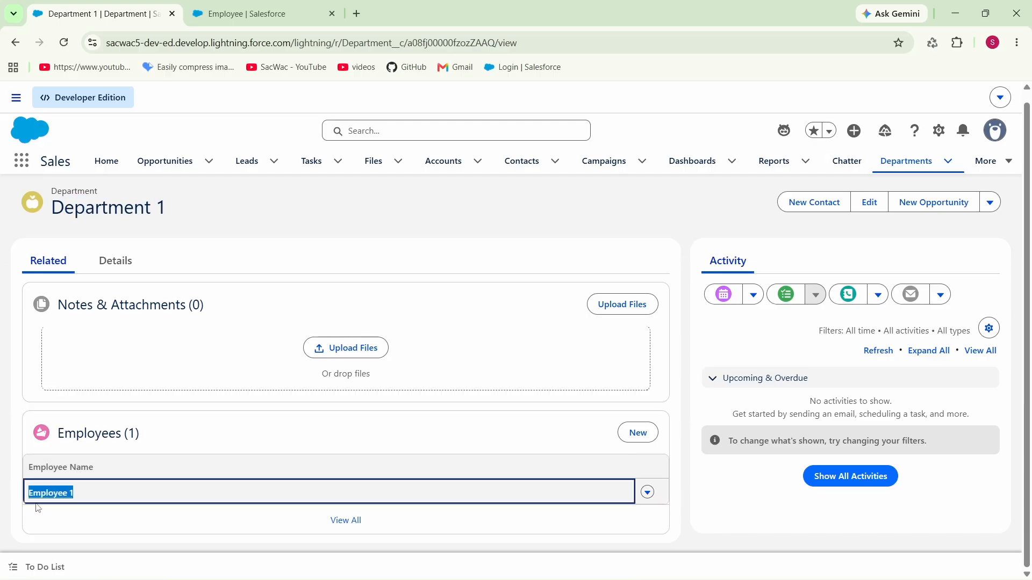
left_click(130, 510)
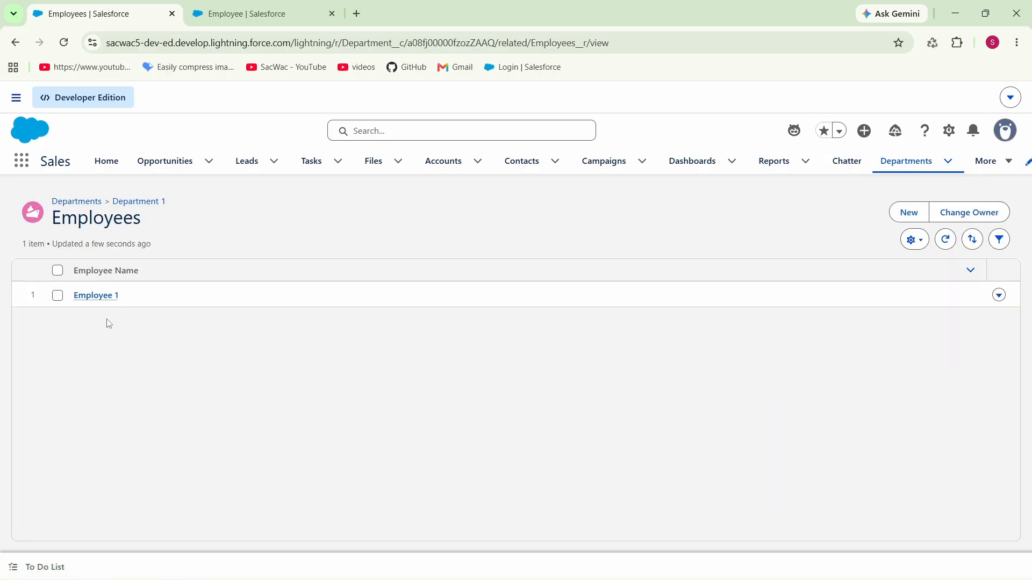
Create another employee record named "Employee 2" with a salary of $4,500 and "Department 1" as its department
left_click(987, 162)
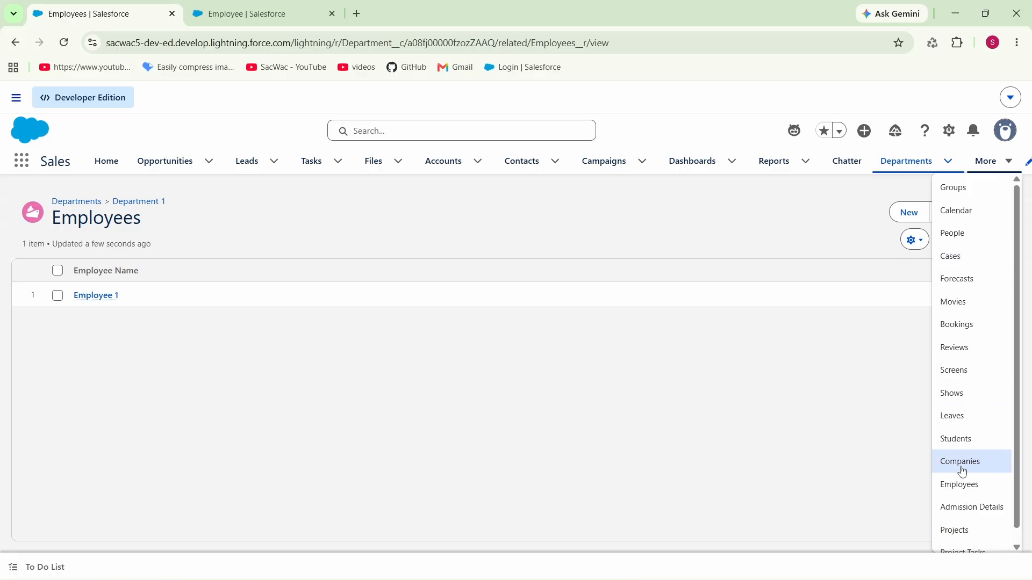
left_click(960, 485)
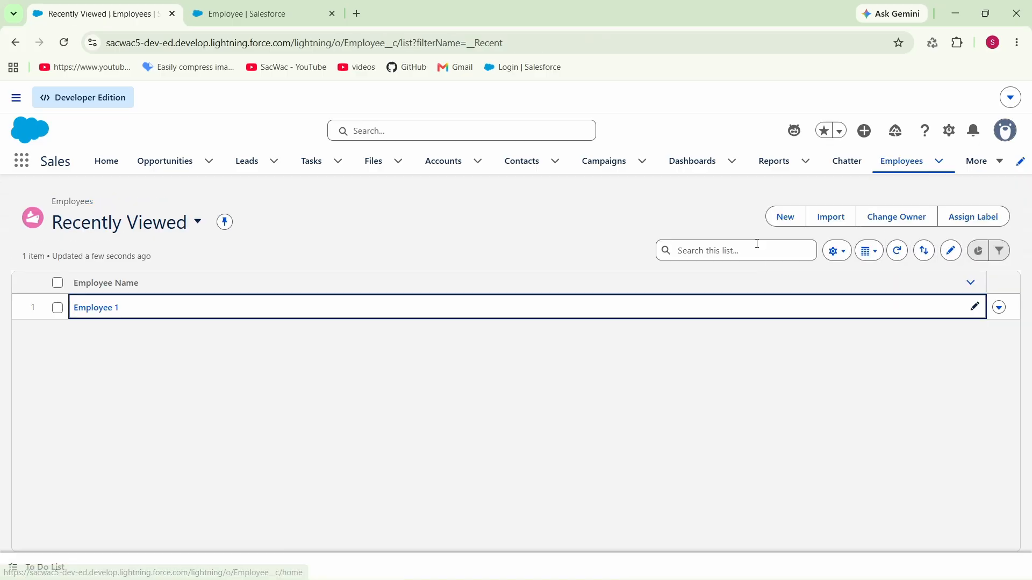
left_click(785, 220)
left_click(347, 301)
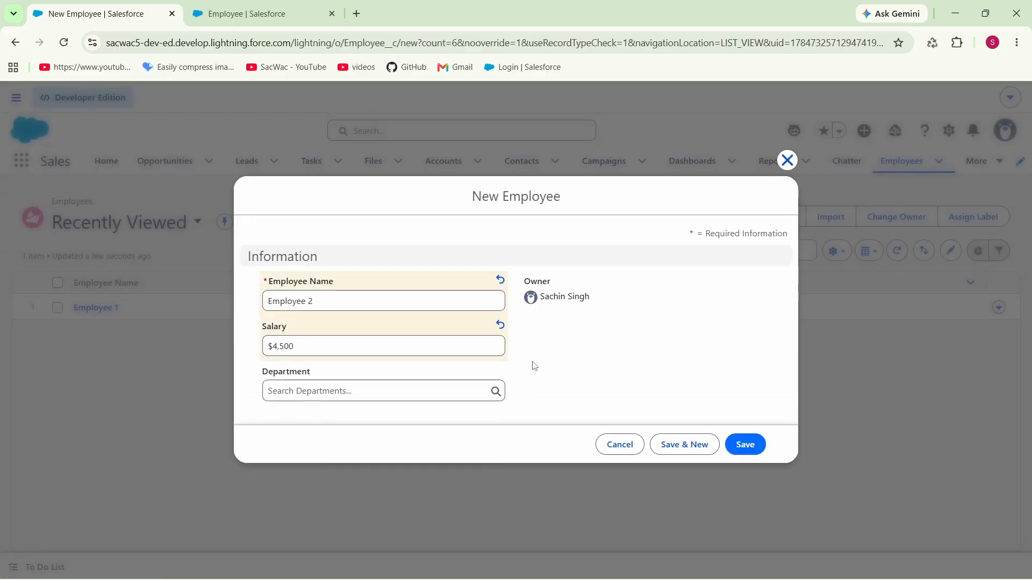
left_click(307, 398)
left_click(304, 436)
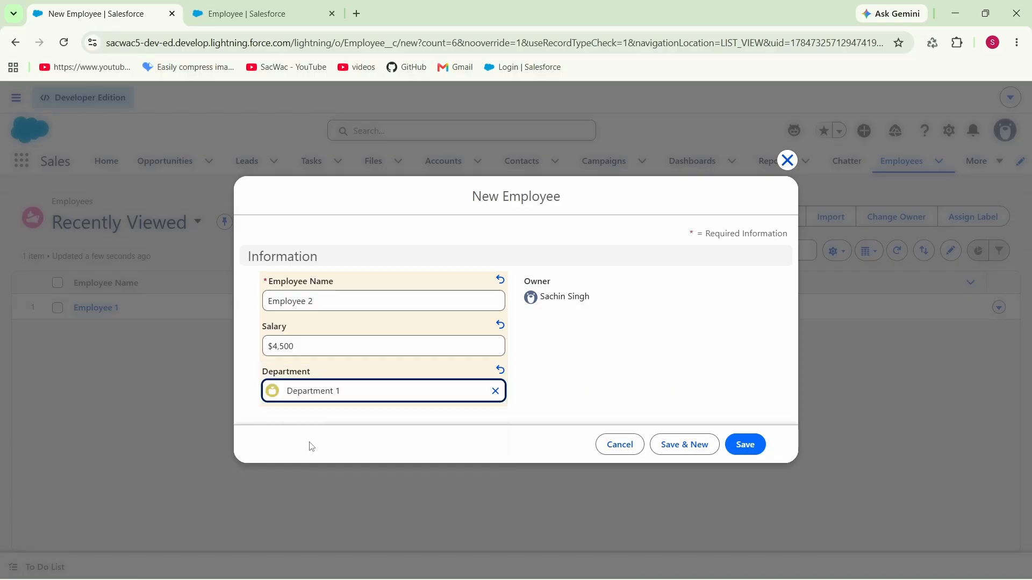
left_click(747, 442)
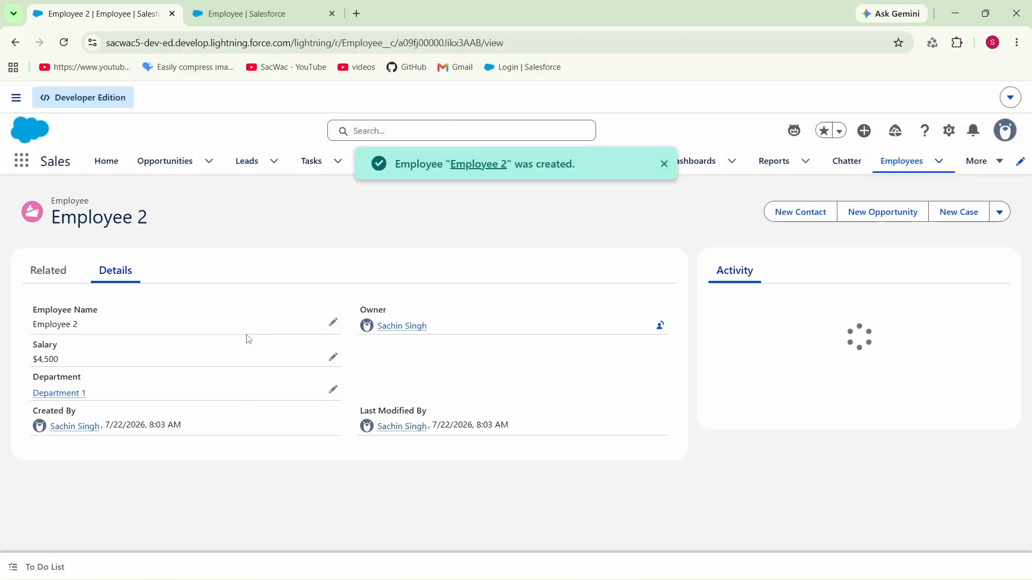
Open Department 1 from the Departments list and examine the employees in its related records
left_click(981, 161)
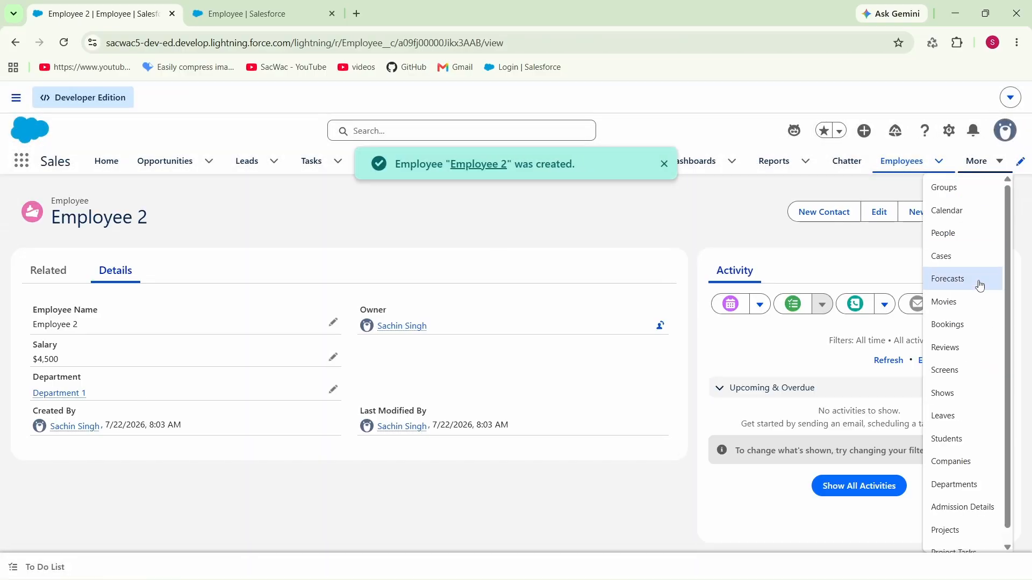
left_click(950, 486)
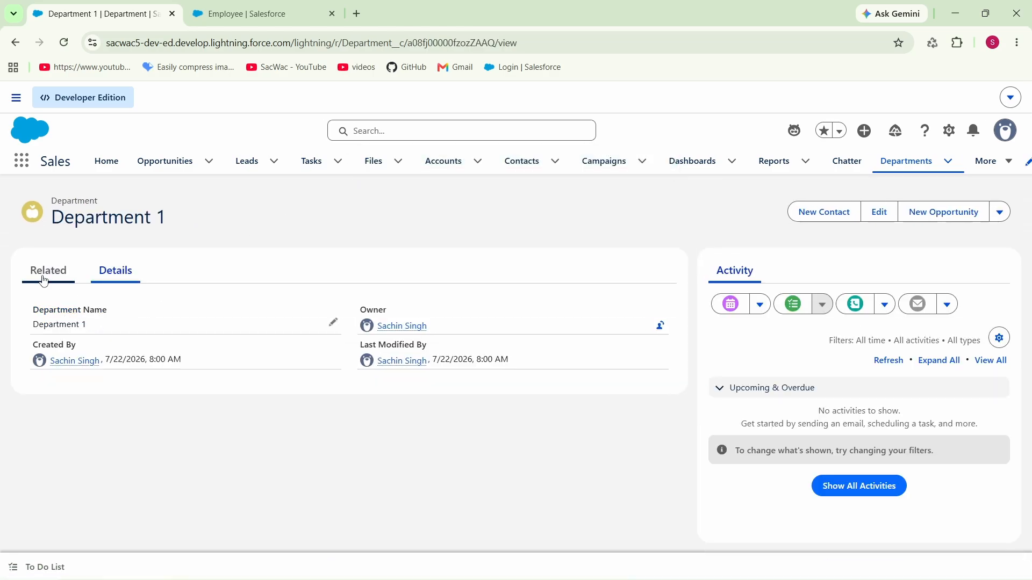
left_click(48, 271)
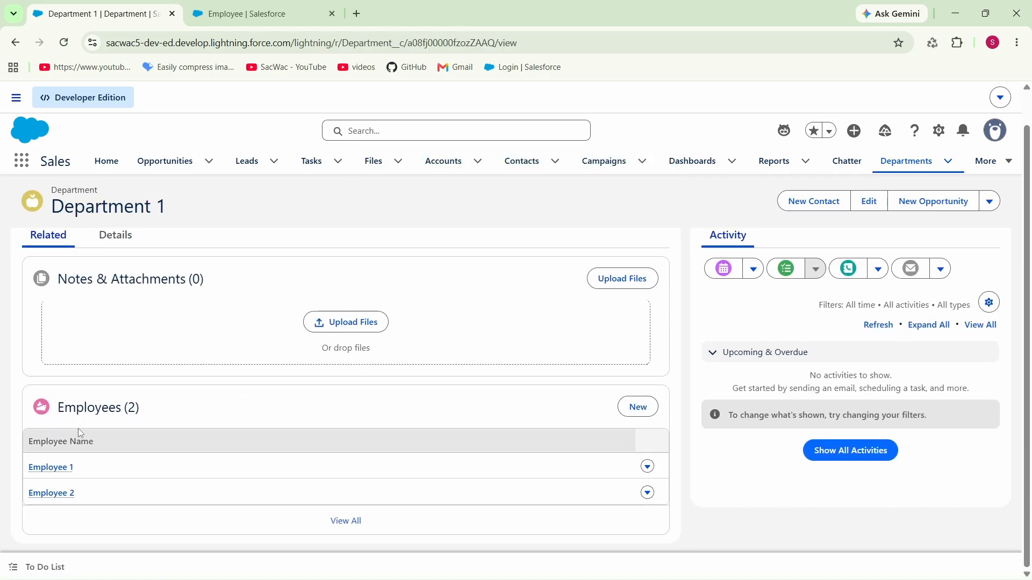
scroll(97, 385, "up", 1)
scroll(75, 422, "down", 1)
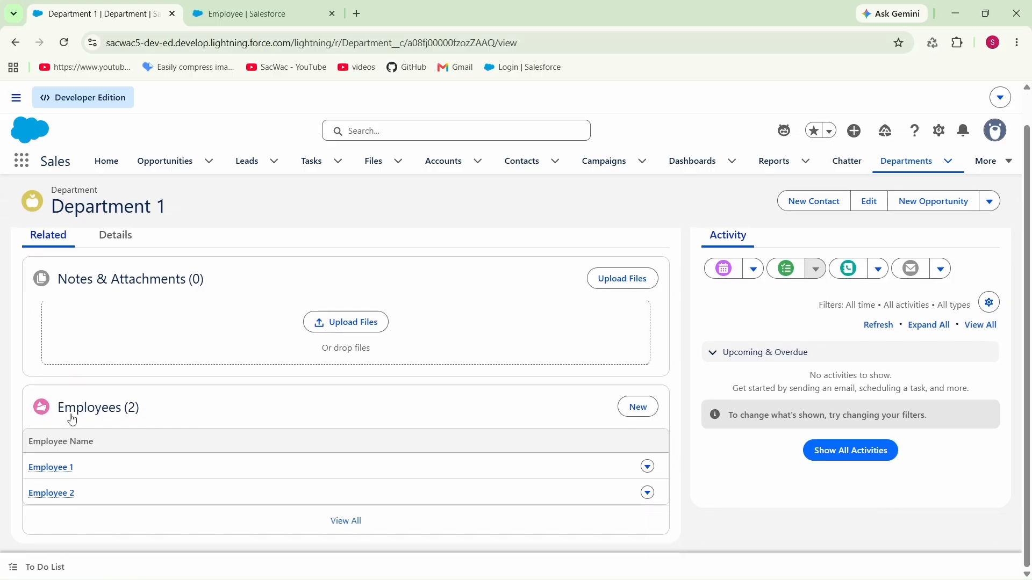
left_click_drag(28, 415, 88, 516)
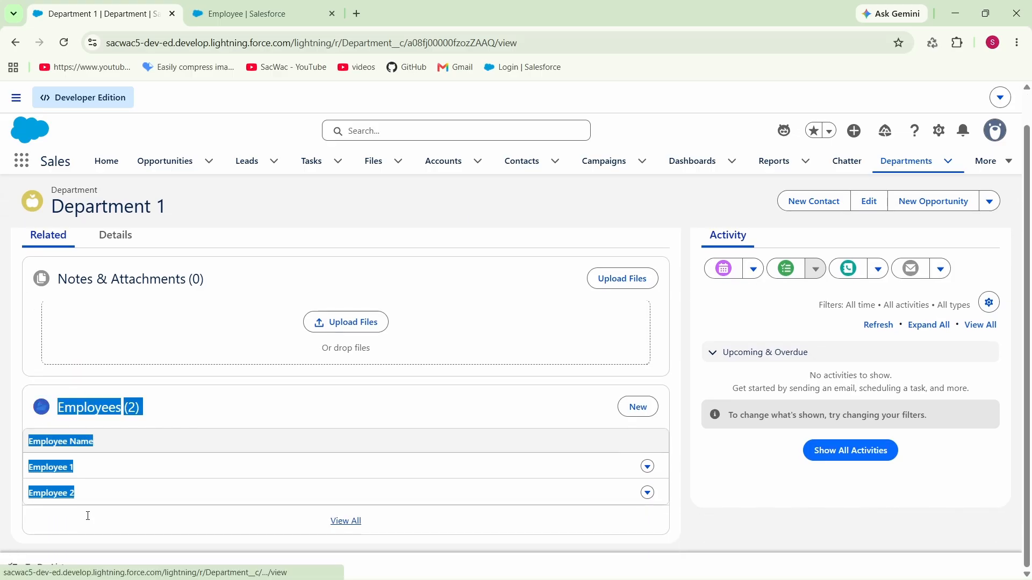
left_click_drag(182, 214, 42, 247)
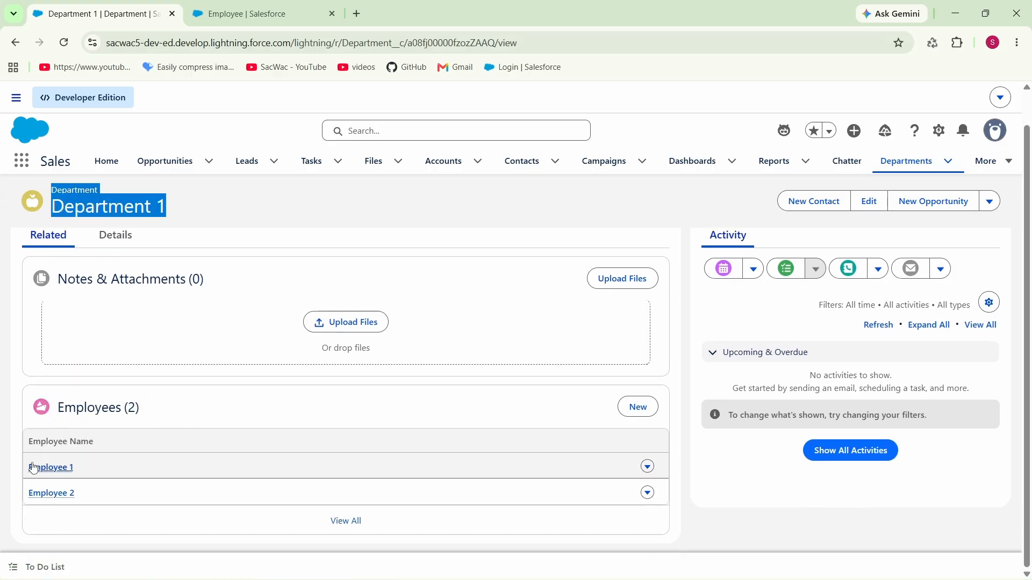
left_click_drag(24, 462, 107, 480)
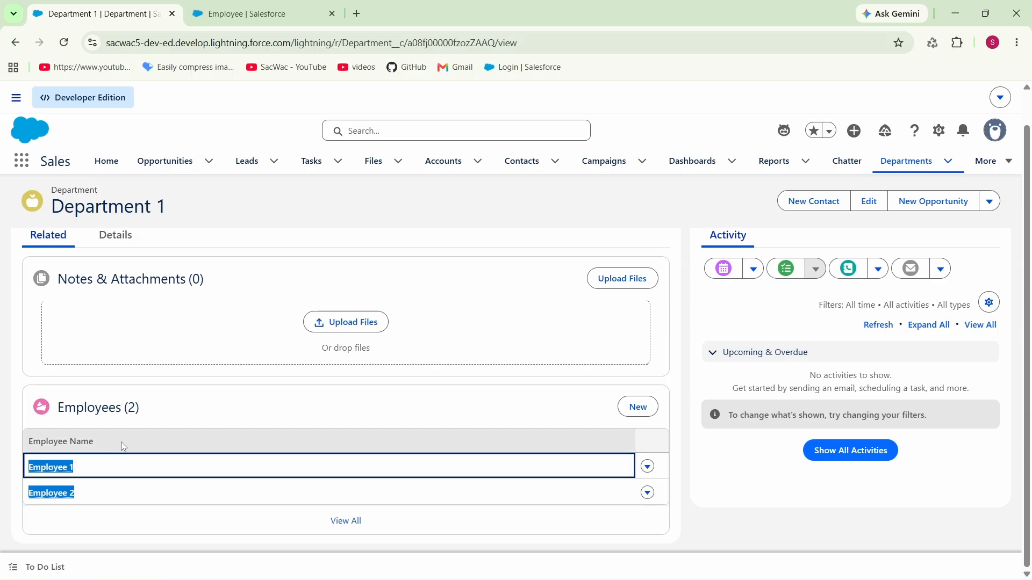
Delete the Department 1 record from the Departments list and confirm the deletion
left_click(1005, 308)
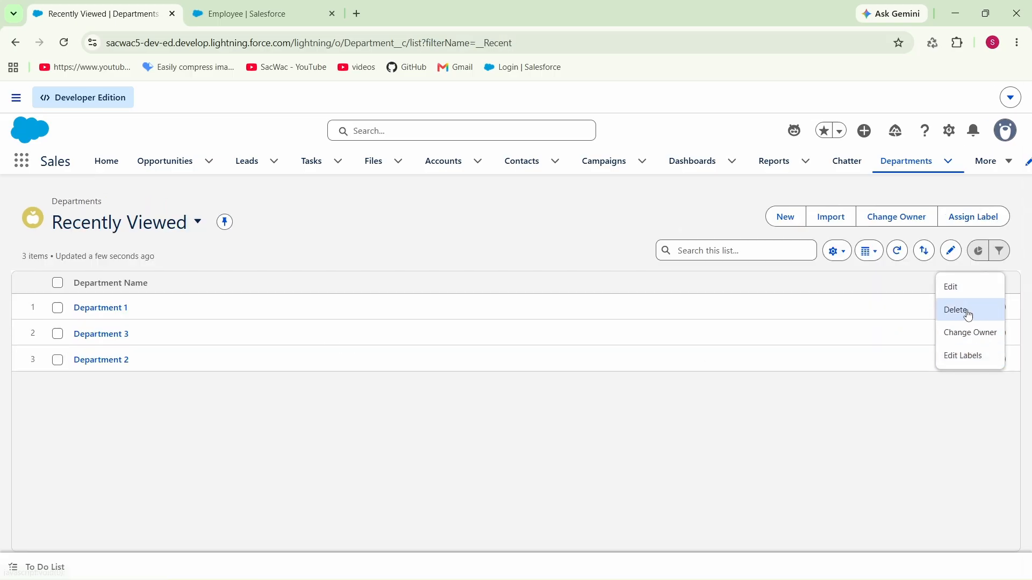
left_click(968, 315)
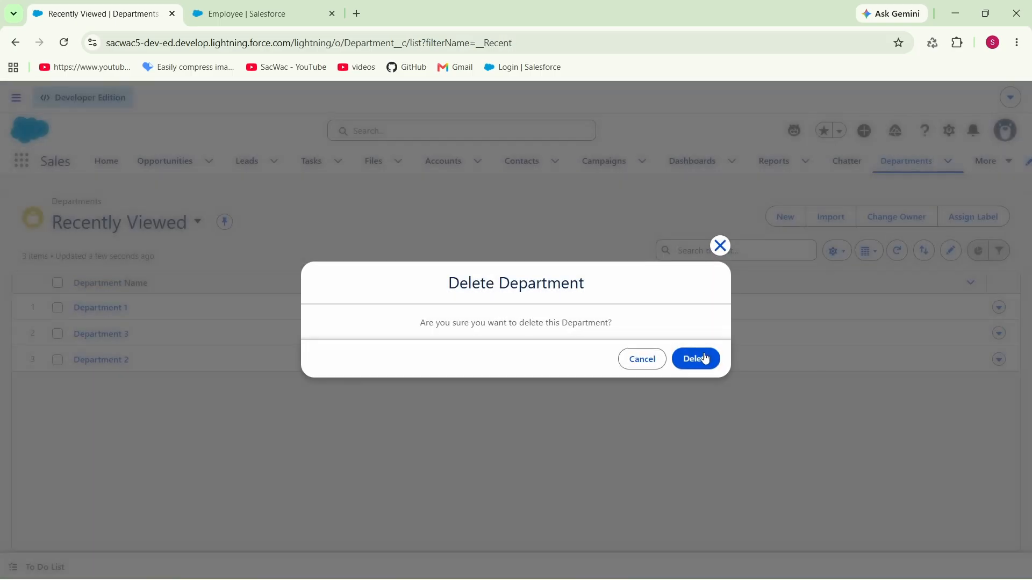
left_click(695, 359)
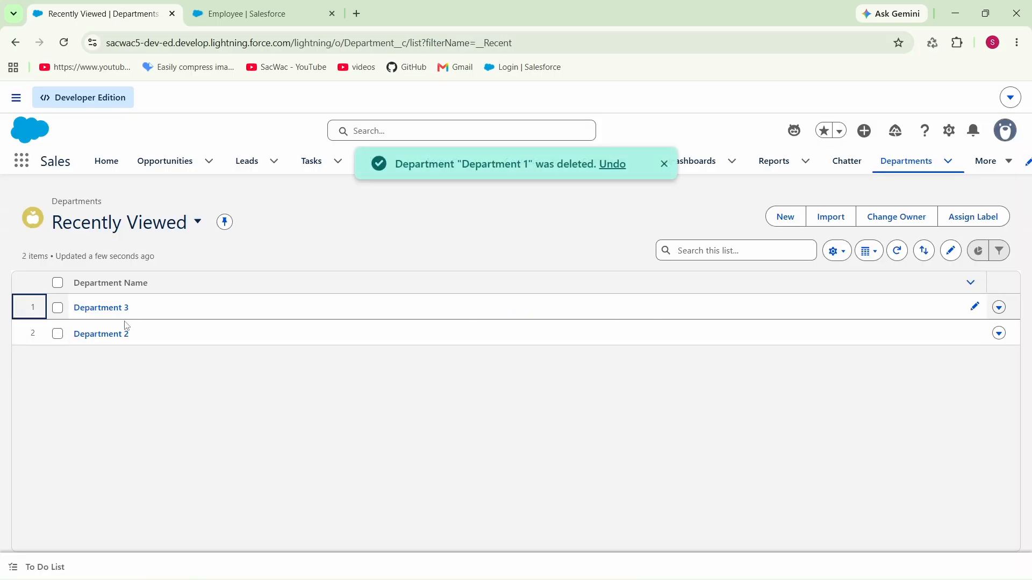
Open Employee 2 from the Employees list, check its Department field, and return to the list
left_click(986, 163)
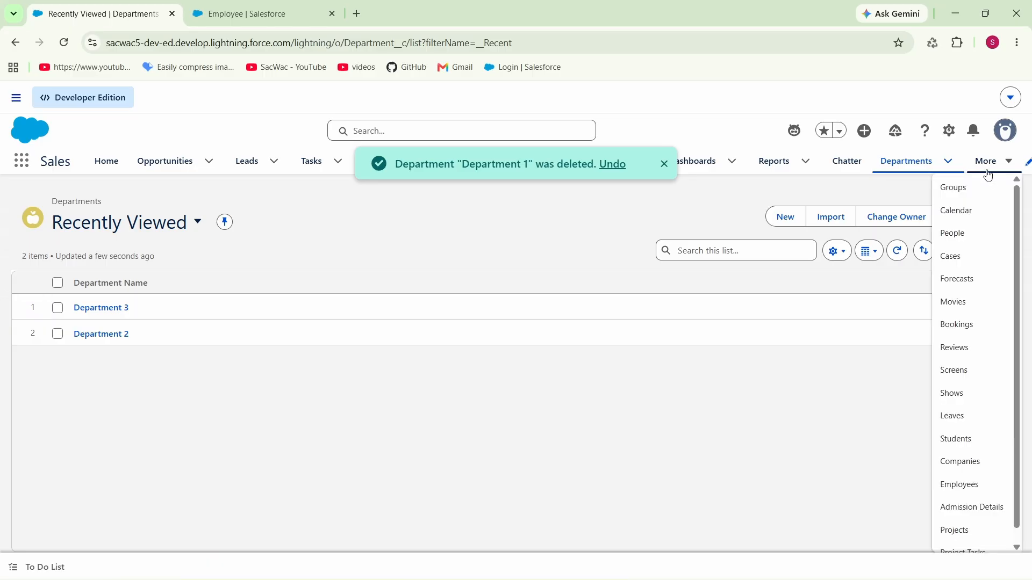
left_click(960, 484)
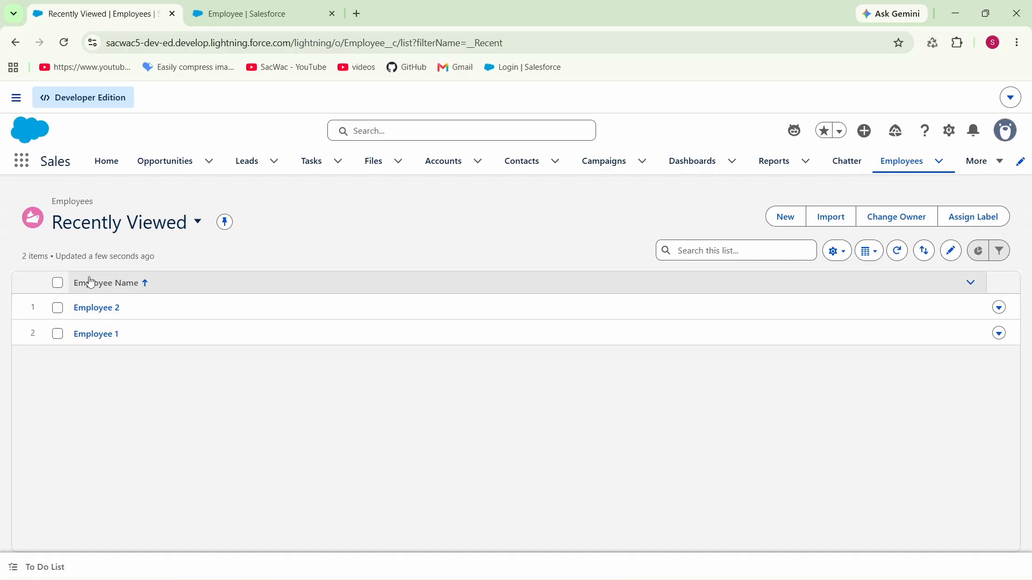
left_click(102, 309)
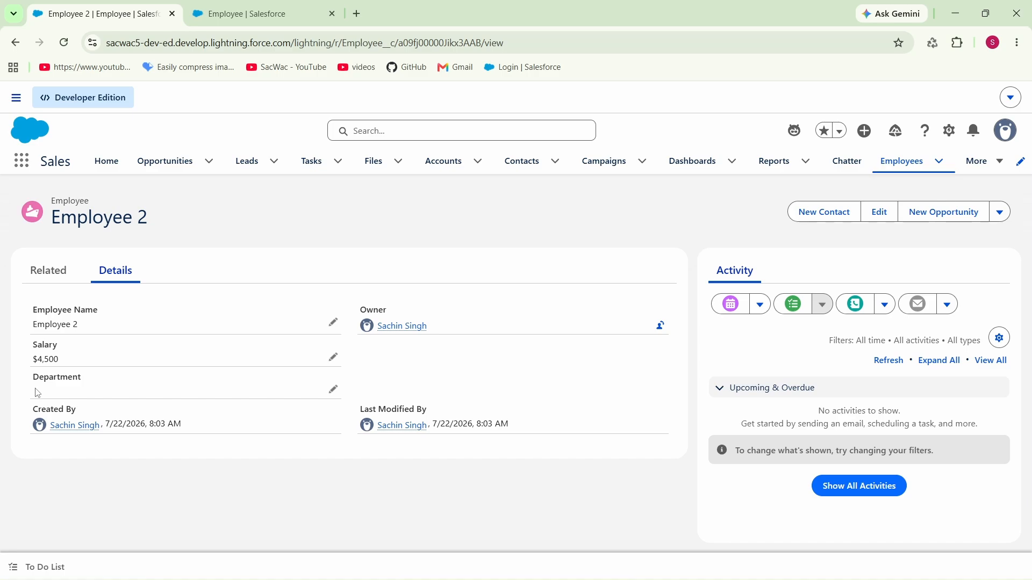
key("alt+Left")
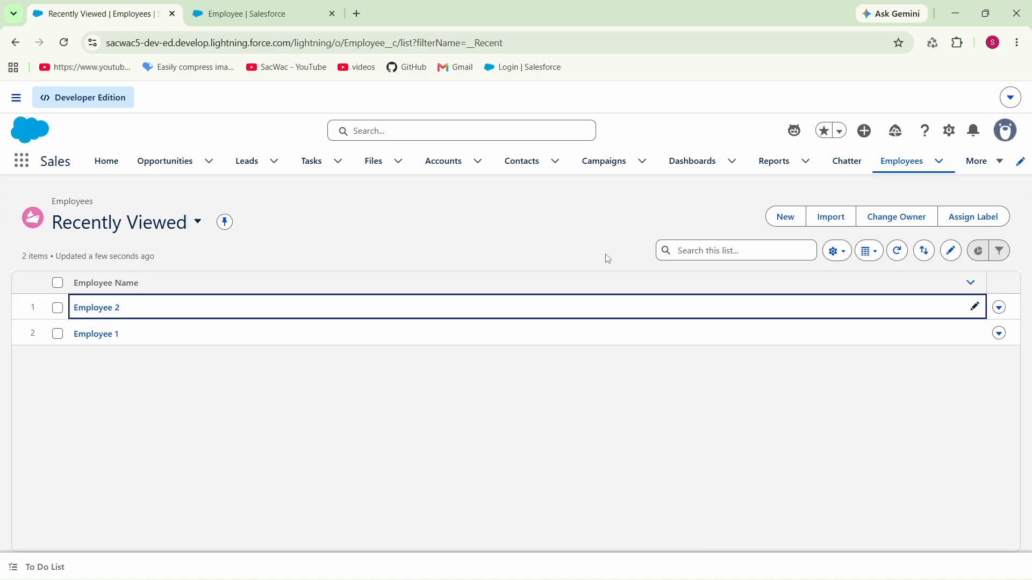
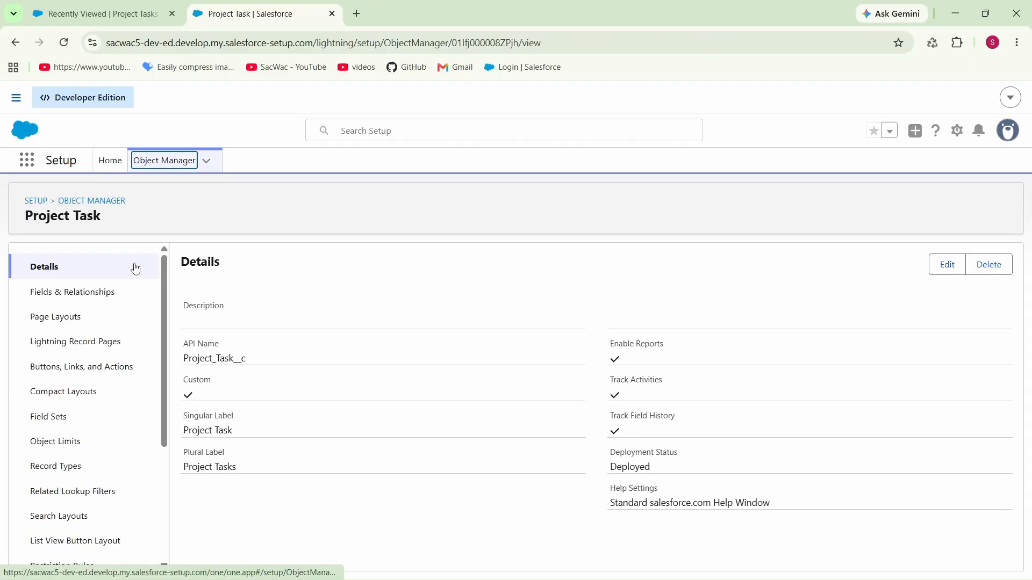
Start a new Master-Detail Relationship field on the Project Task object with Project as the related object
left_click(88, 299)
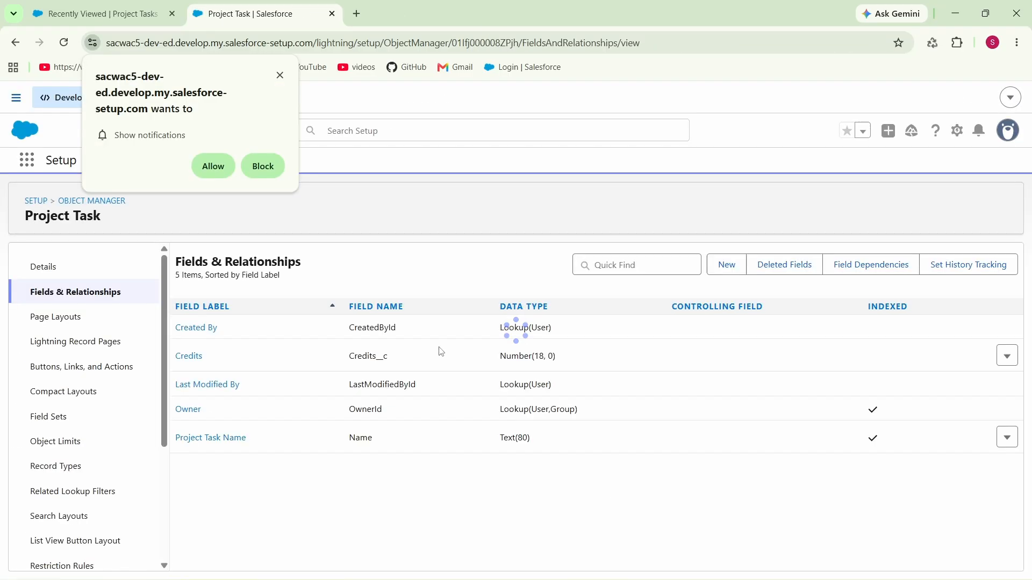
left_click(731, 269)
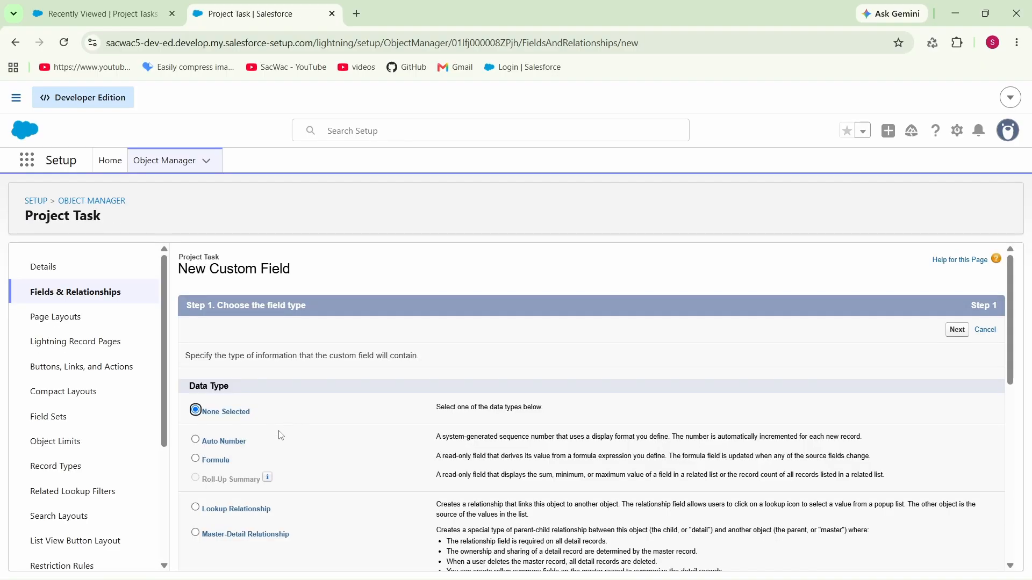
scroll(277, 435, "down", 1)
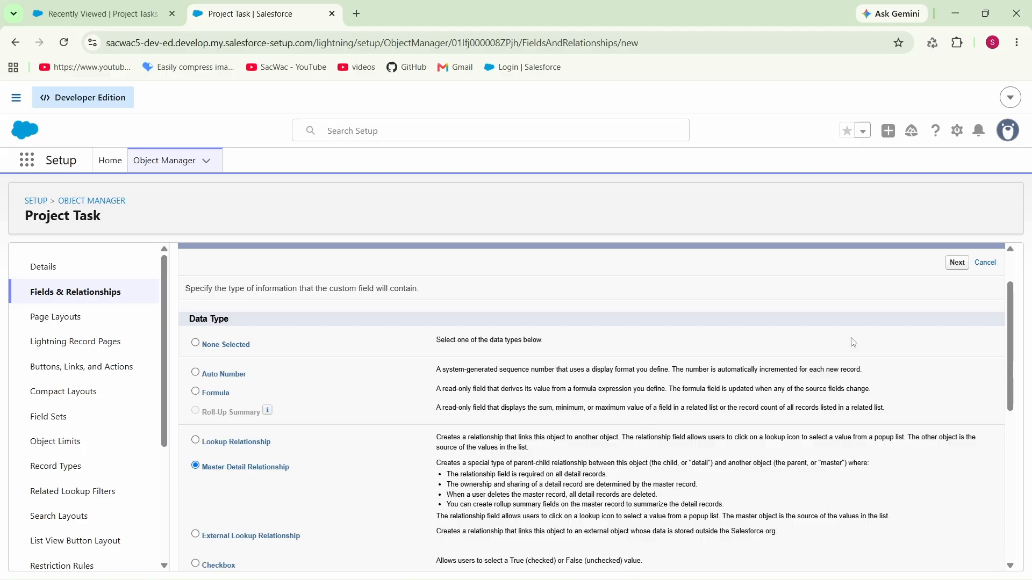
left_click(957, 263)
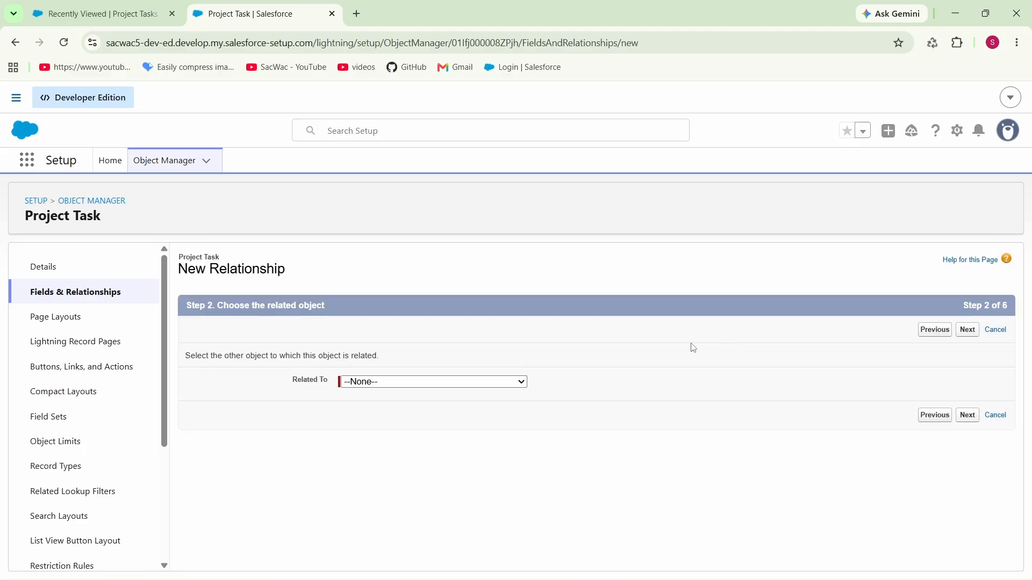
left_click(492, 382)
scroll(458, 341, "down", 10)
scroll(458, 343, "down", 20)
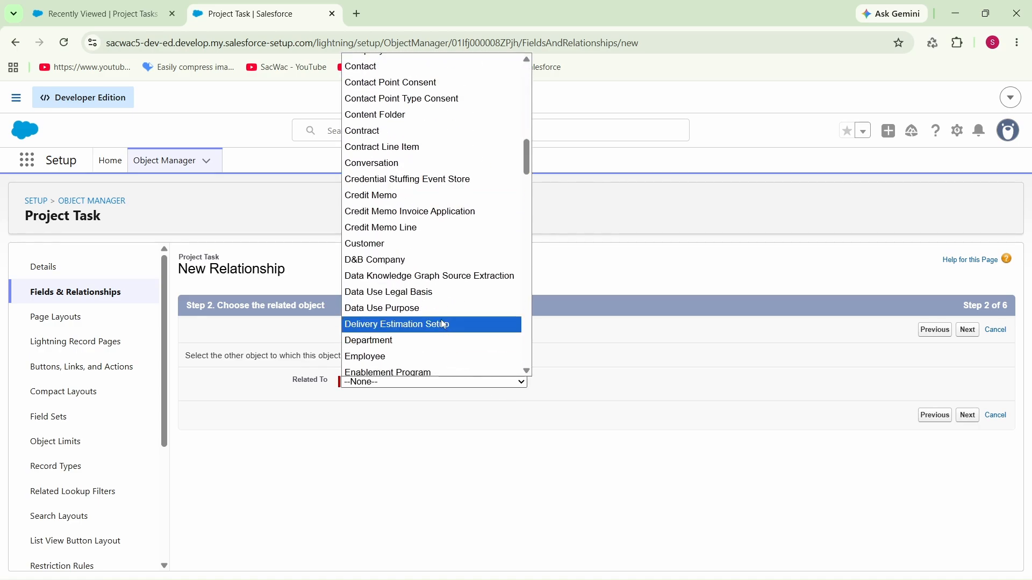
left_click(397, 337)
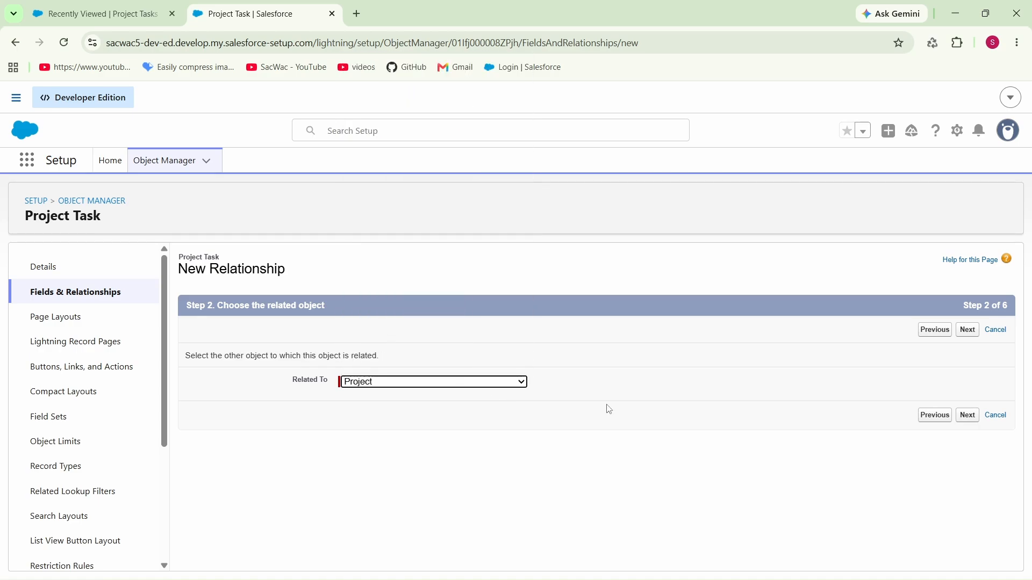
left_click(968, 417)
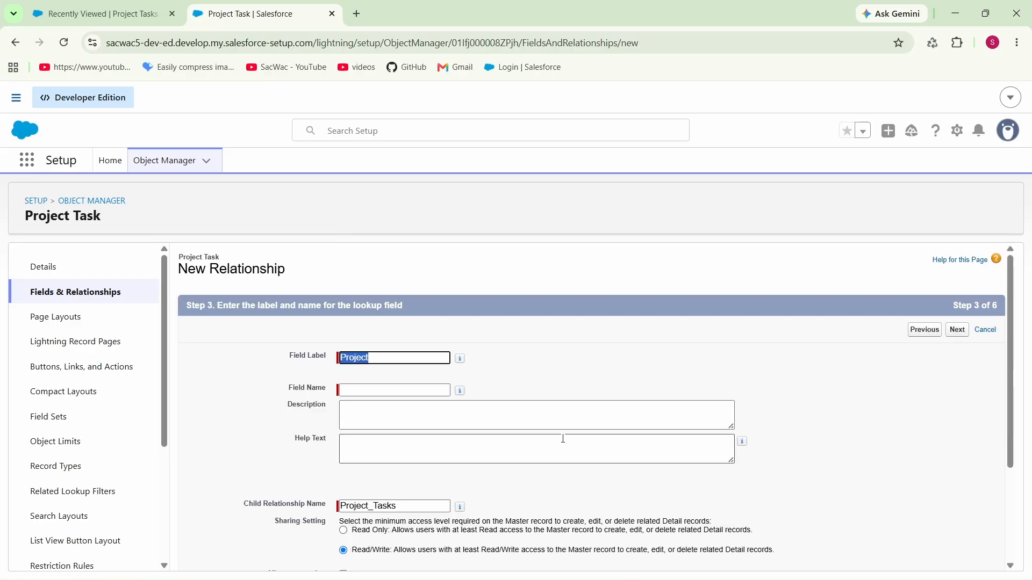
Set the relationship's field label and name to "Project", keep the Read/Write sharing setting, and save the field
left_click(412, 359)
left_click(501, 367)
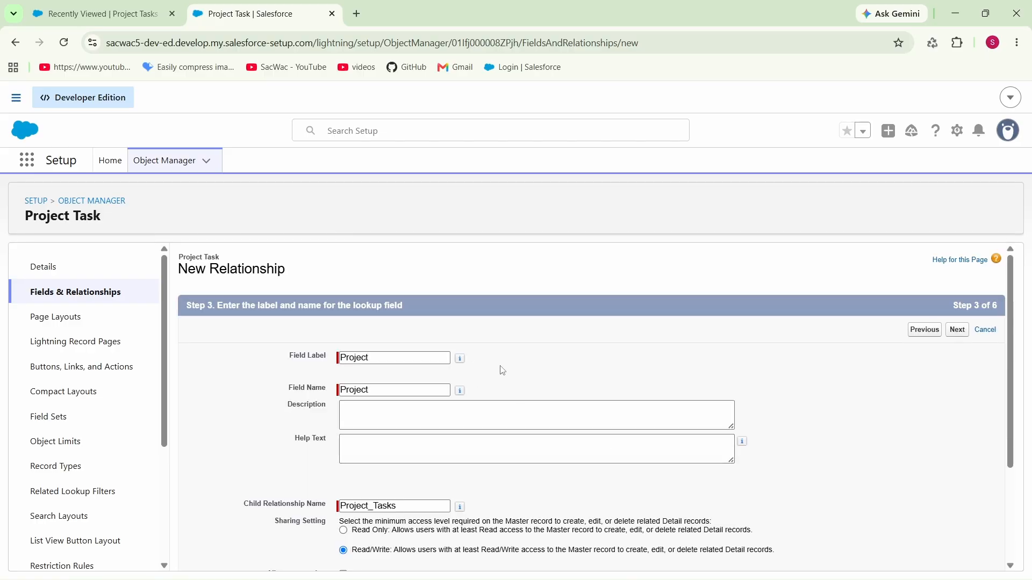
scroll(494, 385, "down", 1)
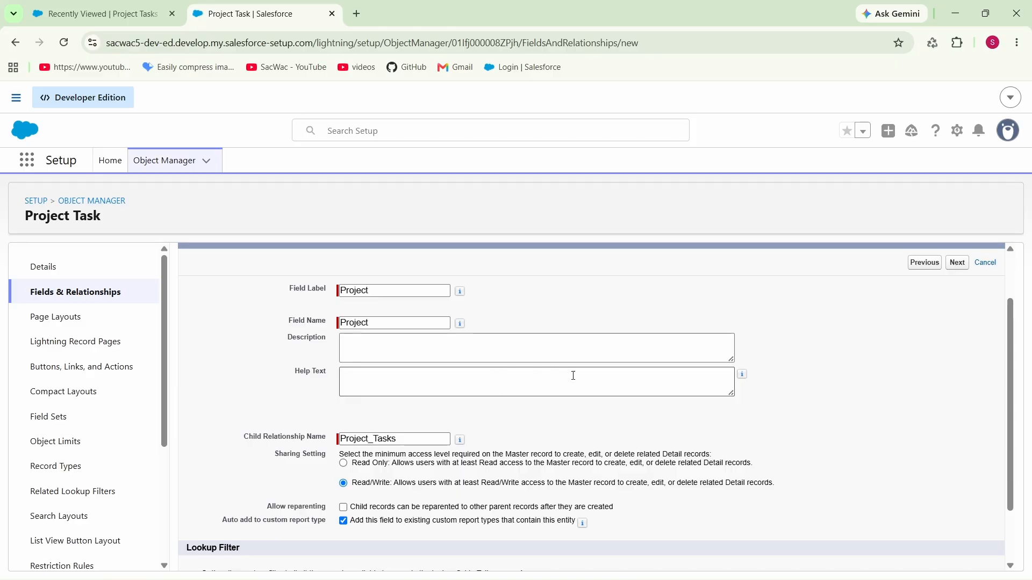
scroll(854, 376, "up", 1)
left_click(957, 329)
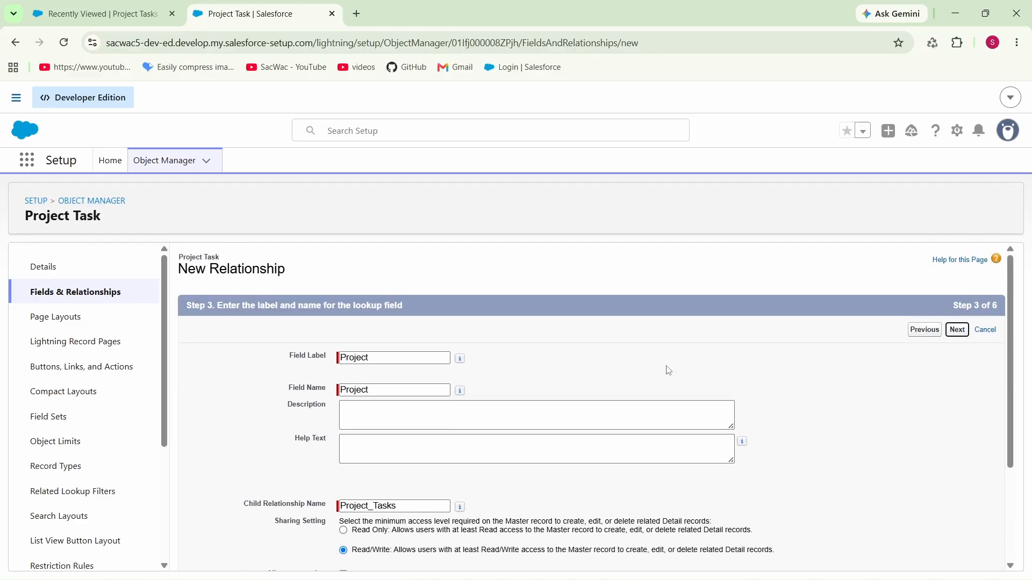
left_click(954, 334)
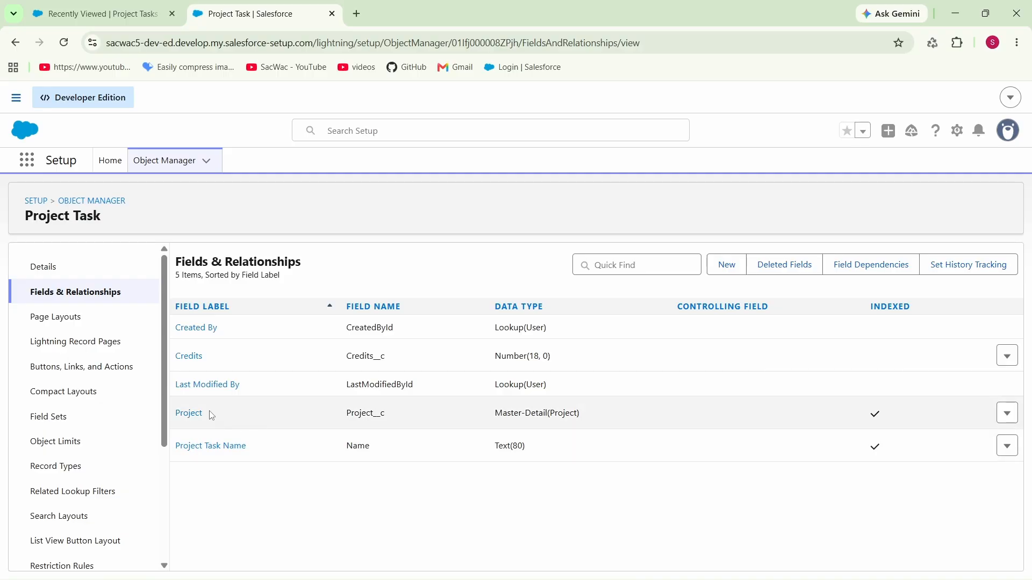
Examine the Project field's label, field name and data type in Project Task's fields list
left_click_drag(211, 415, 174, 416)
left_click_drag(400, 420, 362, 412)
left_click(498, 426)
left_click_drag(592, 420, 498, 415)
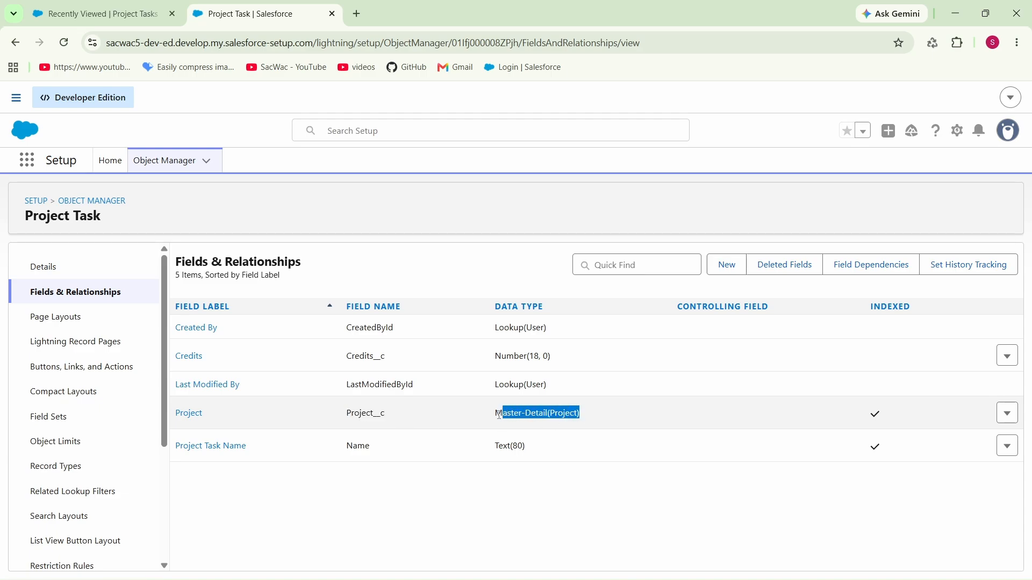
left_click(559, 424)
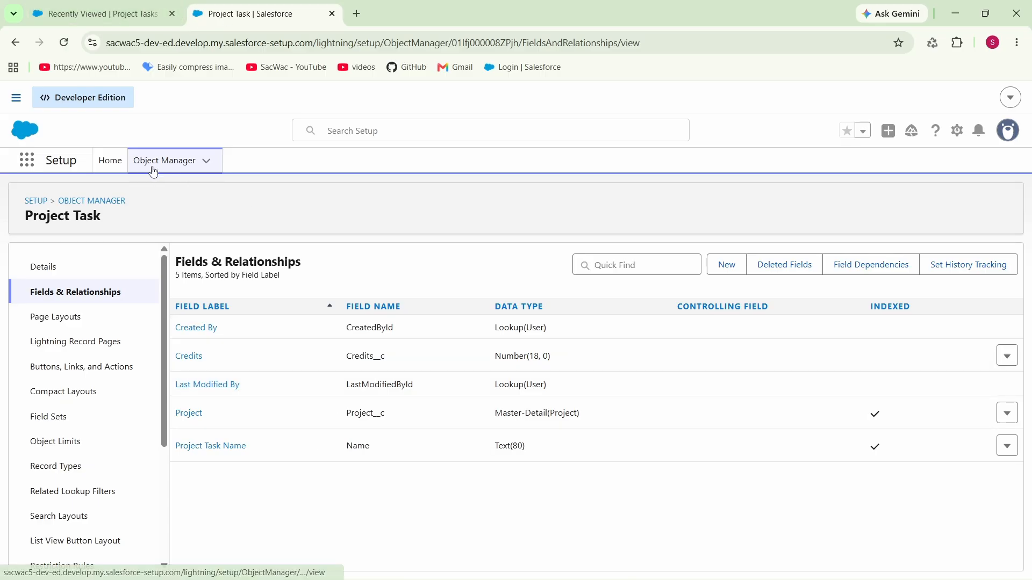
Reload the Project Tasks list, view the fields of the new project task form, and close it without saving
left_click(89, 15)
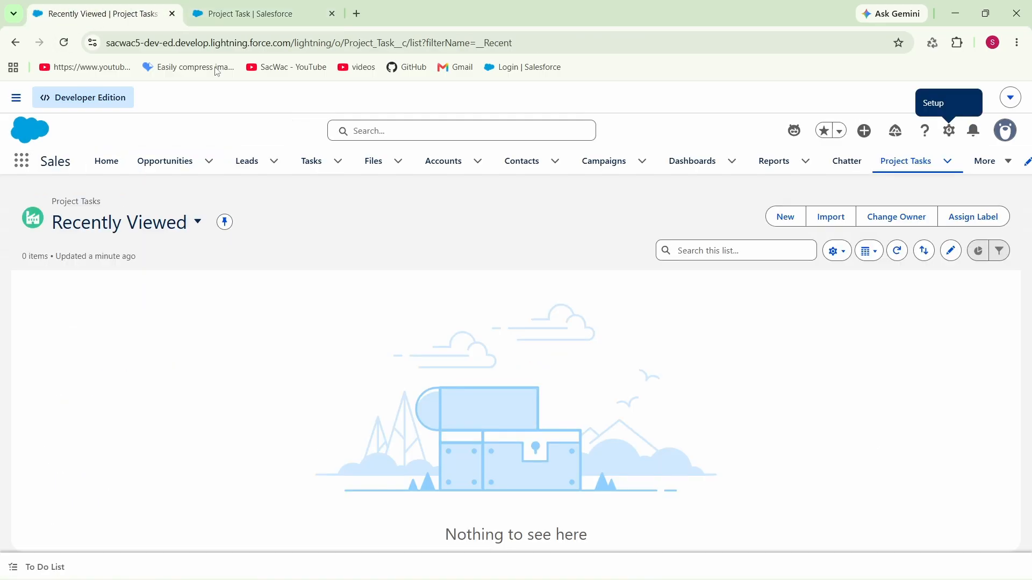
left_click(882, 162)
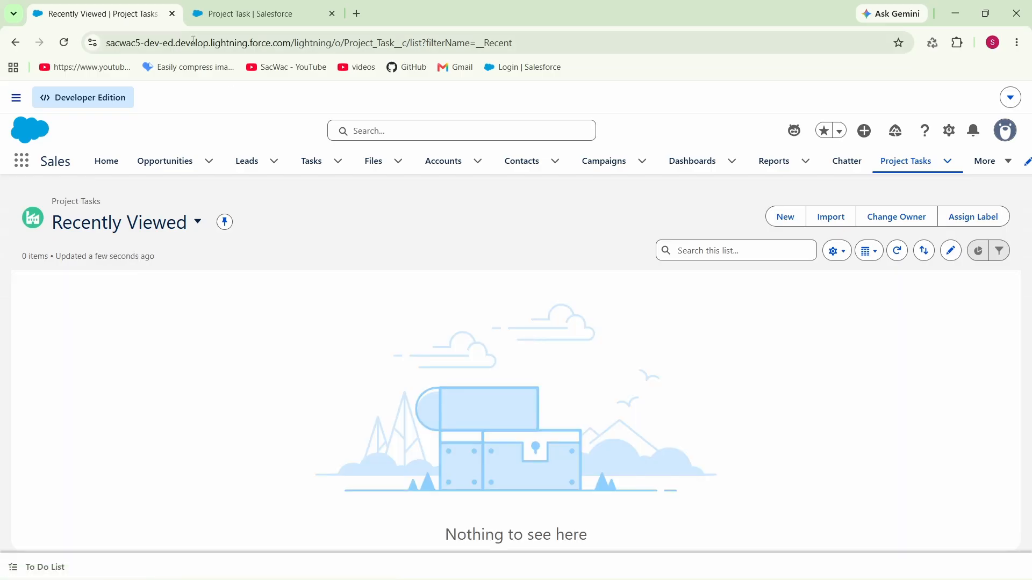
left_click(64, 43)
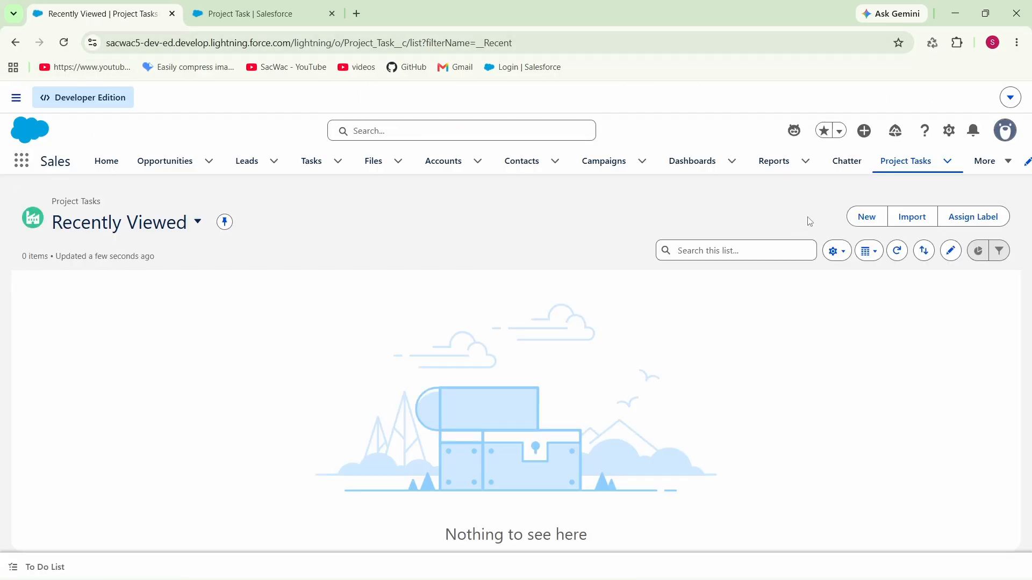
left_click(856, 218)
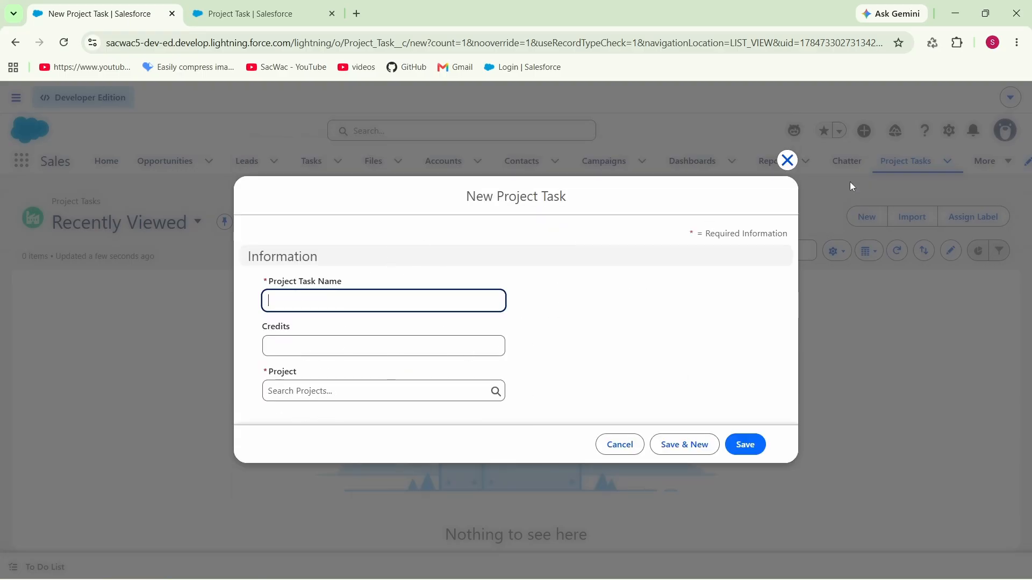
left_click(787, 160)
Create a project record named "Project 1" and return to the Projects list
left_click(989, 161)
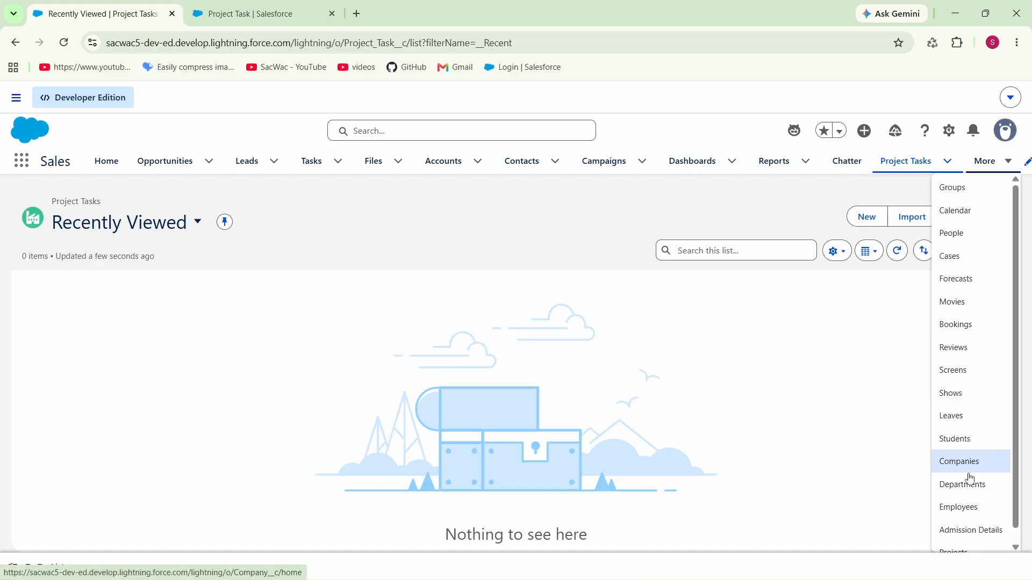
left_click(969, 538)
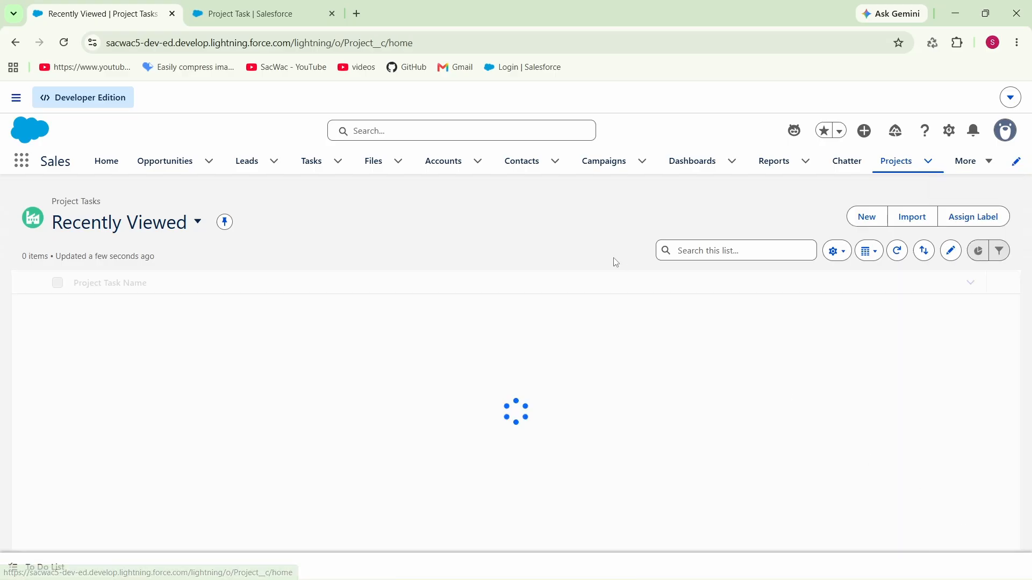
left_click(785, 217)
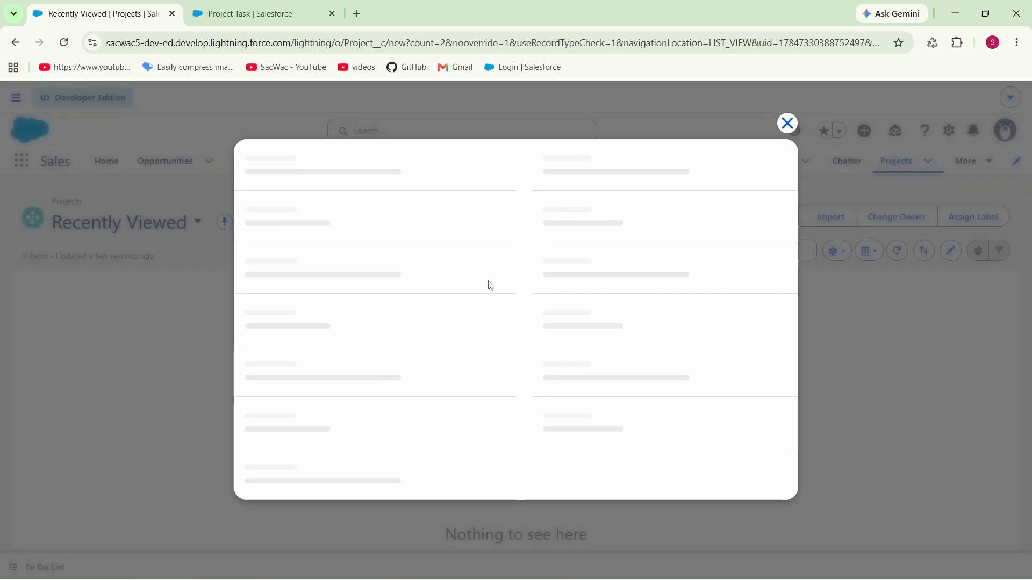
left_click(327, 343)
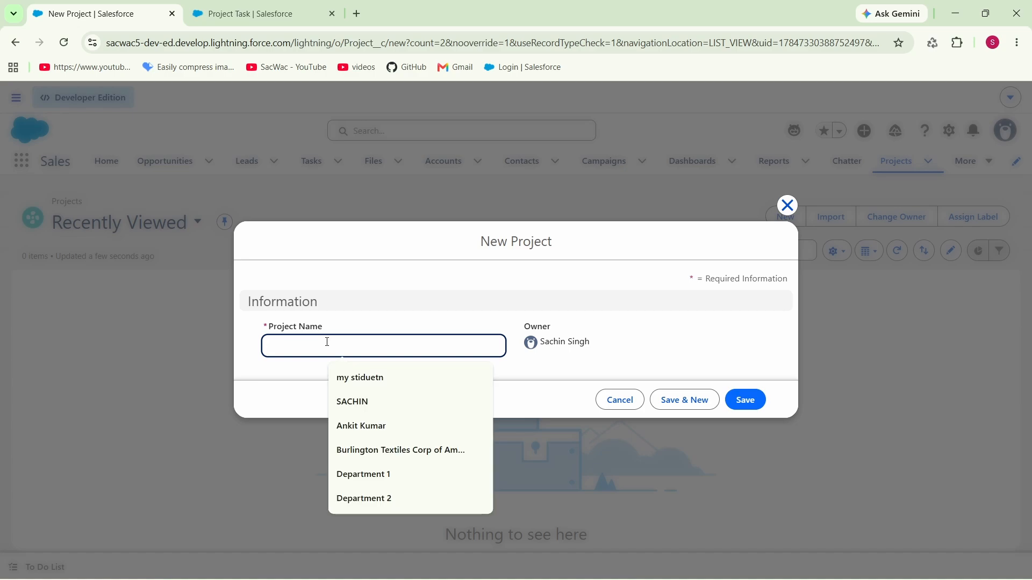
type("Project 1")
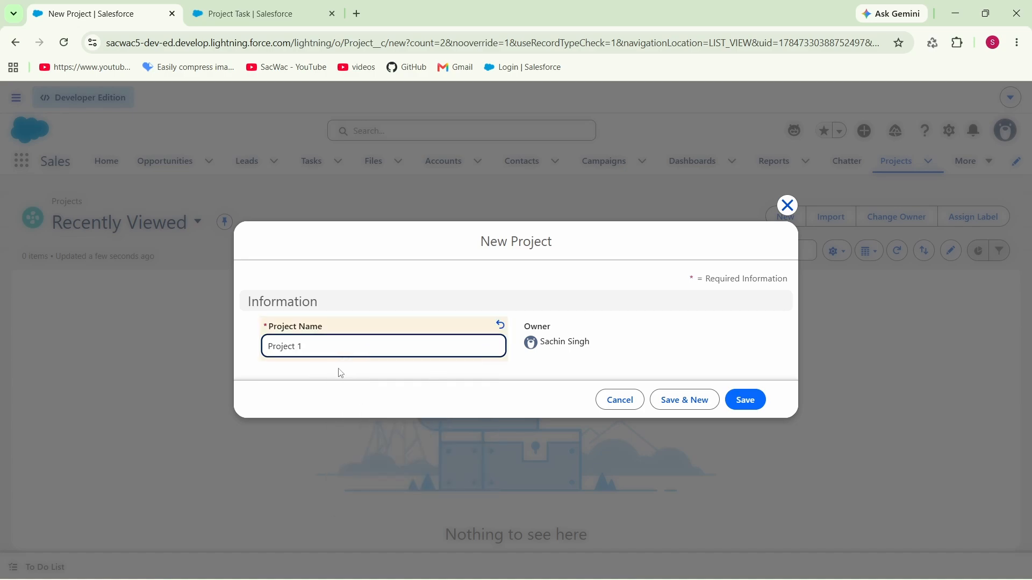
left_click(746, 401)
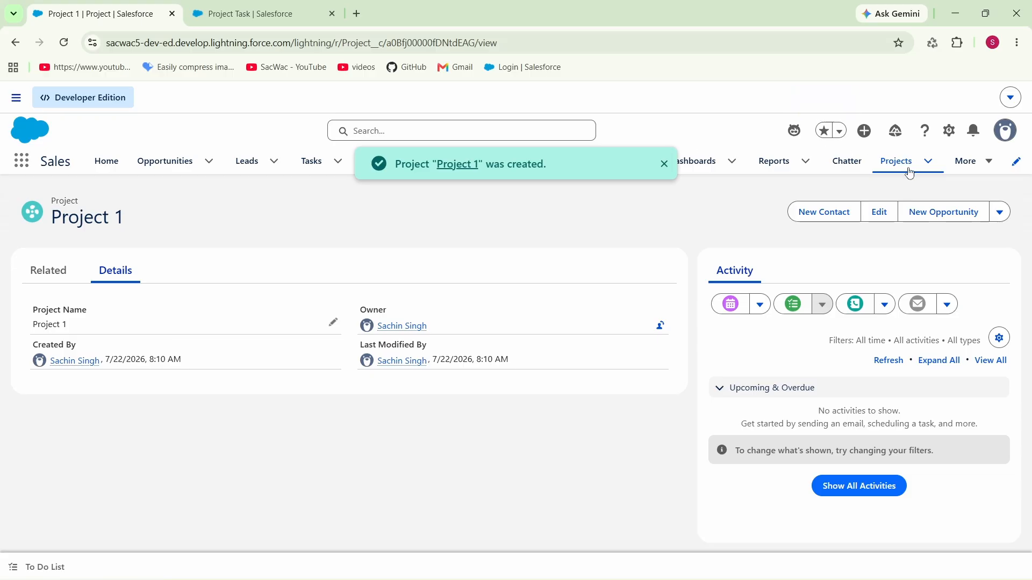
left_click(910, 172)
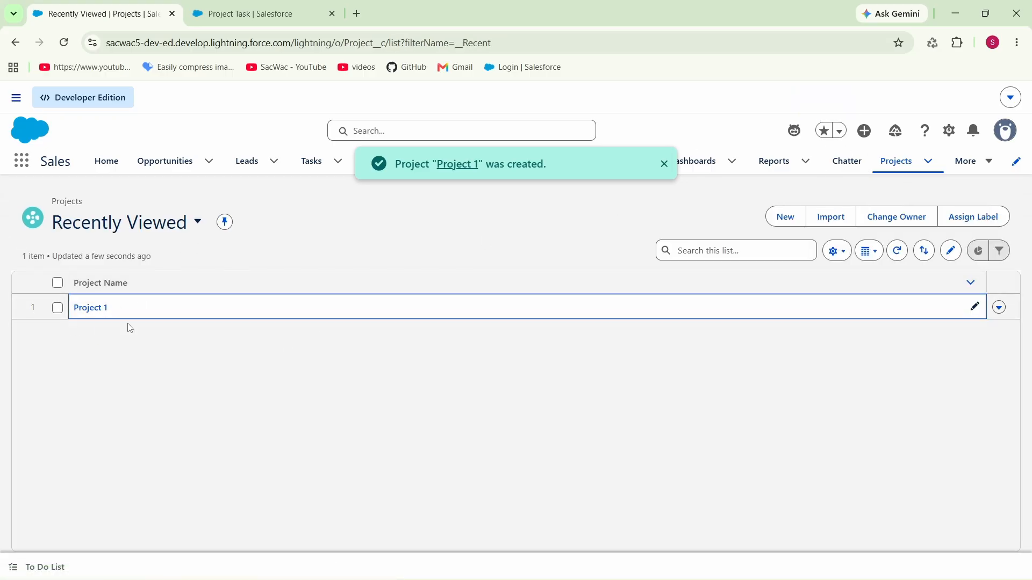
Create a project task named "Project task 1" with 45 credits, linked to the project "Project 1"
left_click(966, 163)
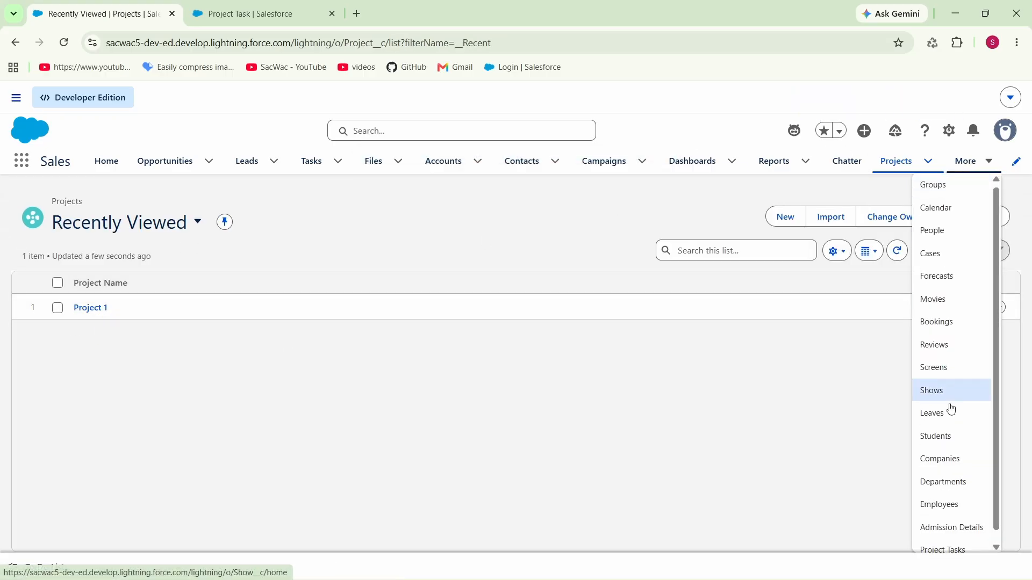
scroll(951, 497, "down", 1)
left_click(944, 537)
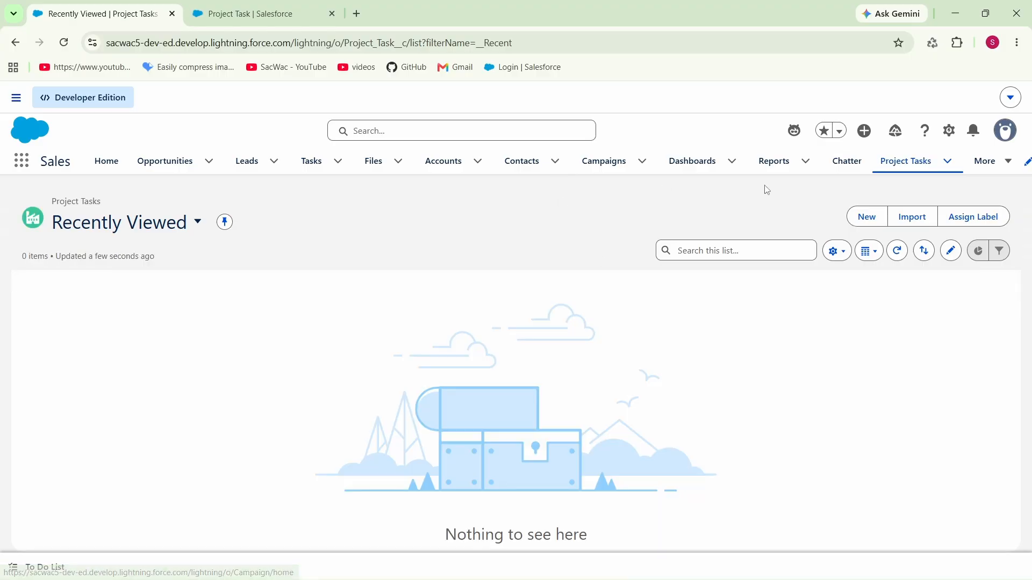
left_click(863, 216)
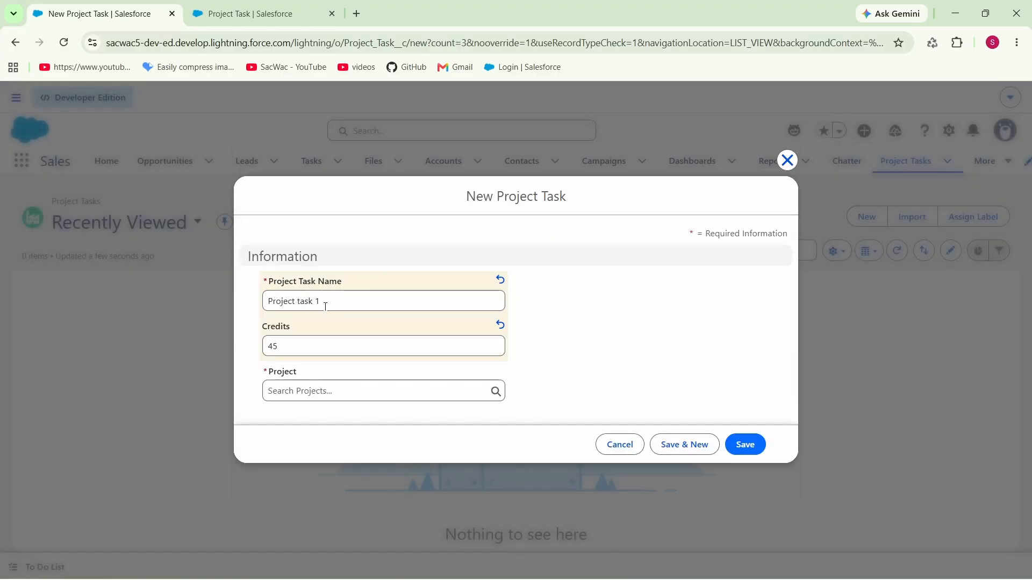
left_click_drag(299, 347, 256, 350)
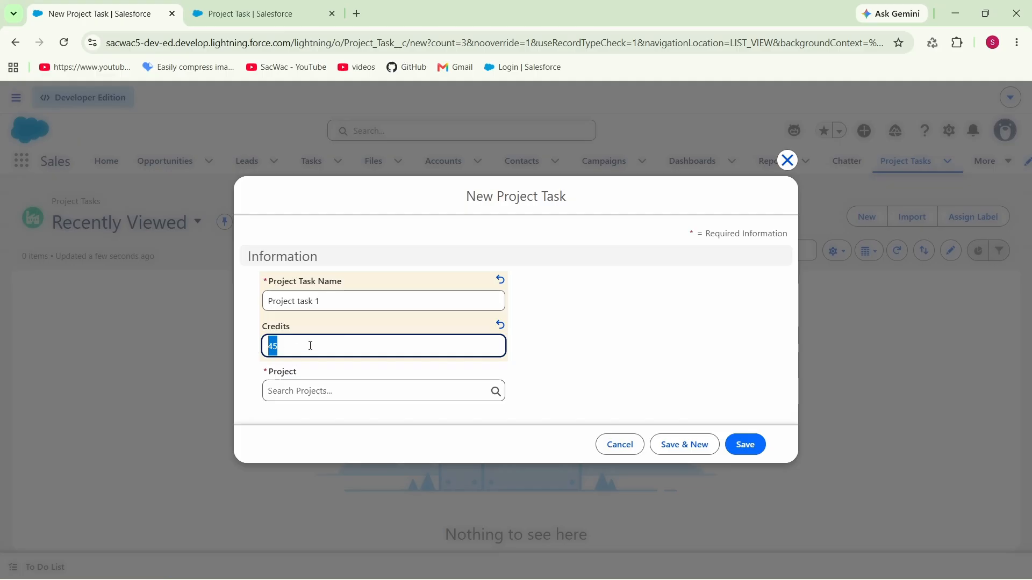
left_click(350, 384)
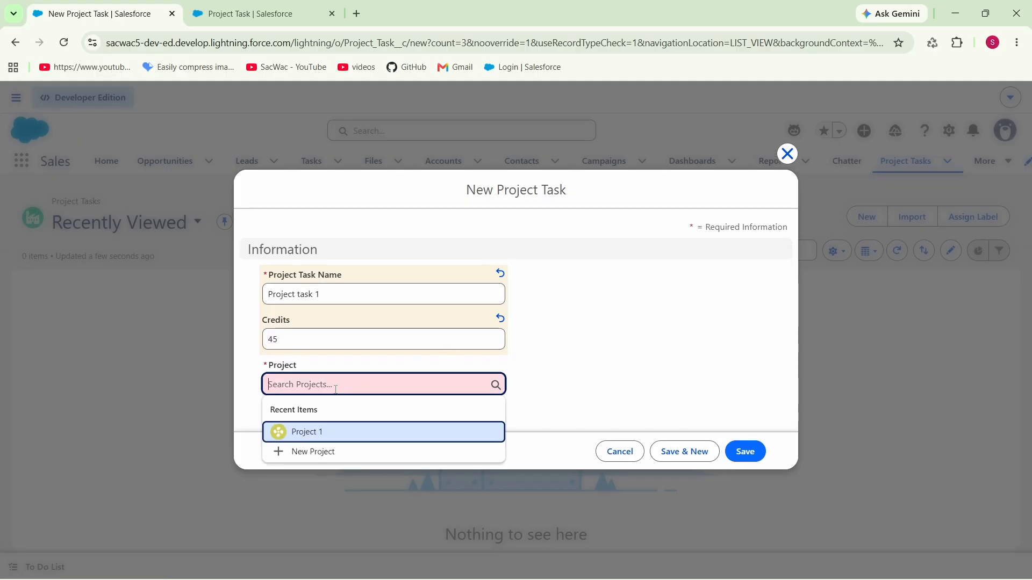
left_click(316, 441)
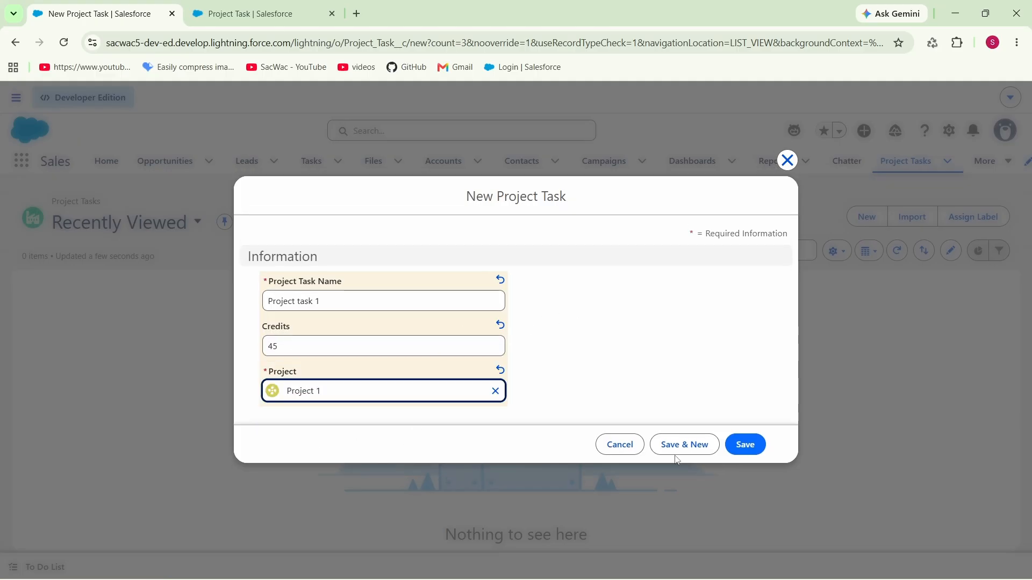
left_click(746, 457)
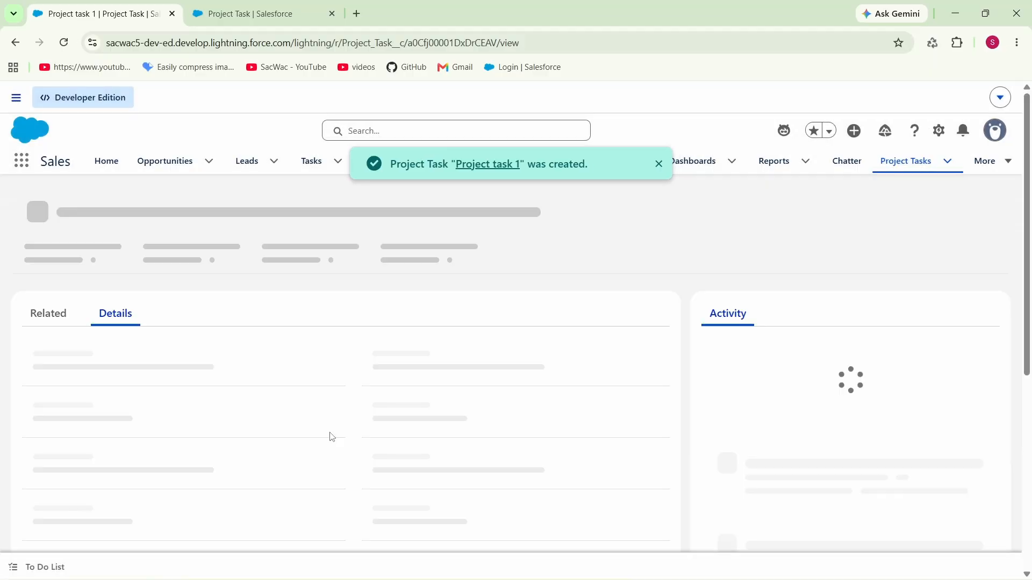
Create a second project task named "Project task 2" with 20 credits, also linked to "Project 1"
left_click(901, 172)
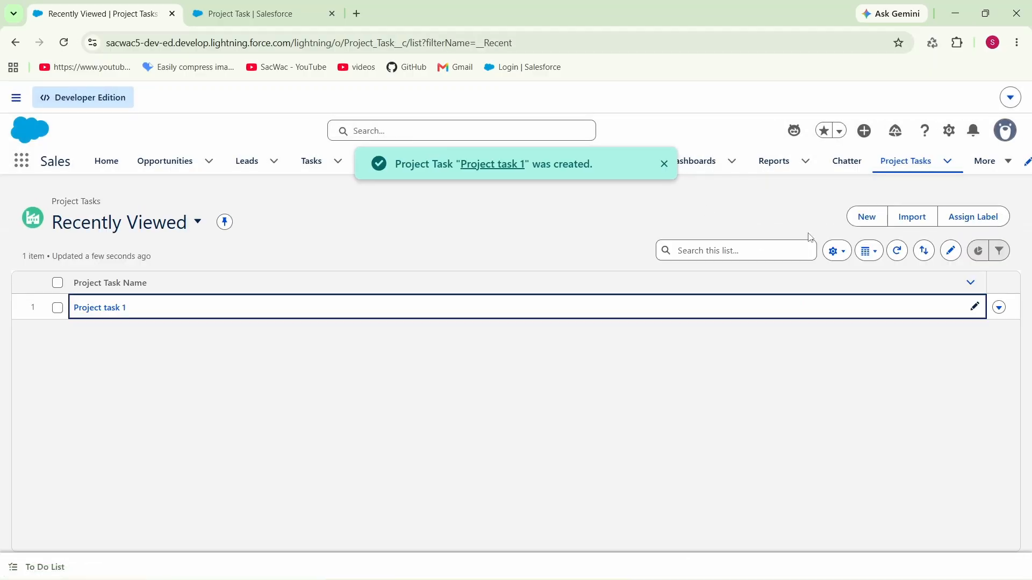
left_click(866, 217)
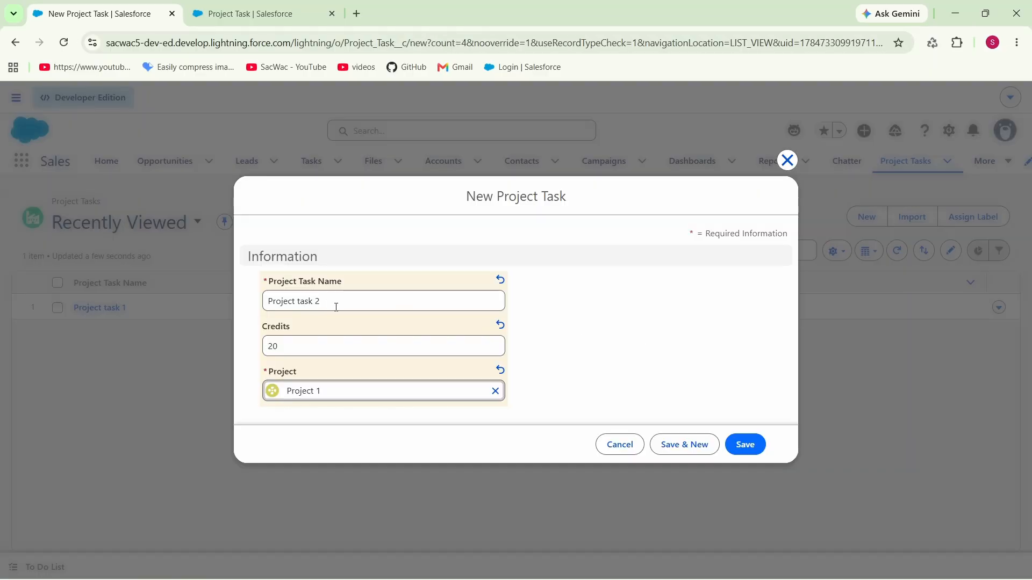
left_click_drag(325, 301, 267, 302)
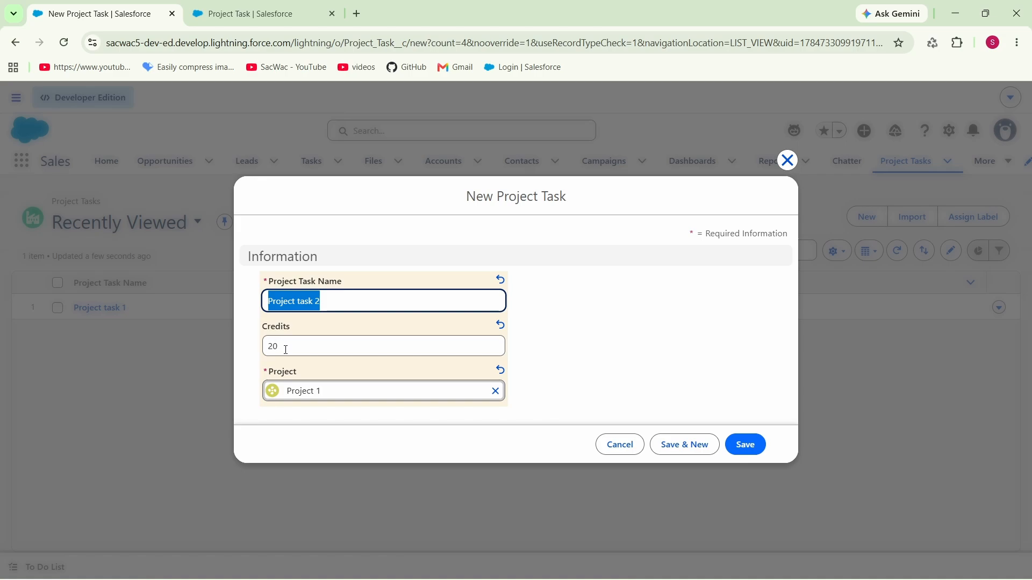
left_click_drag(287, 350, 263, 356)
left_click(344, 399)
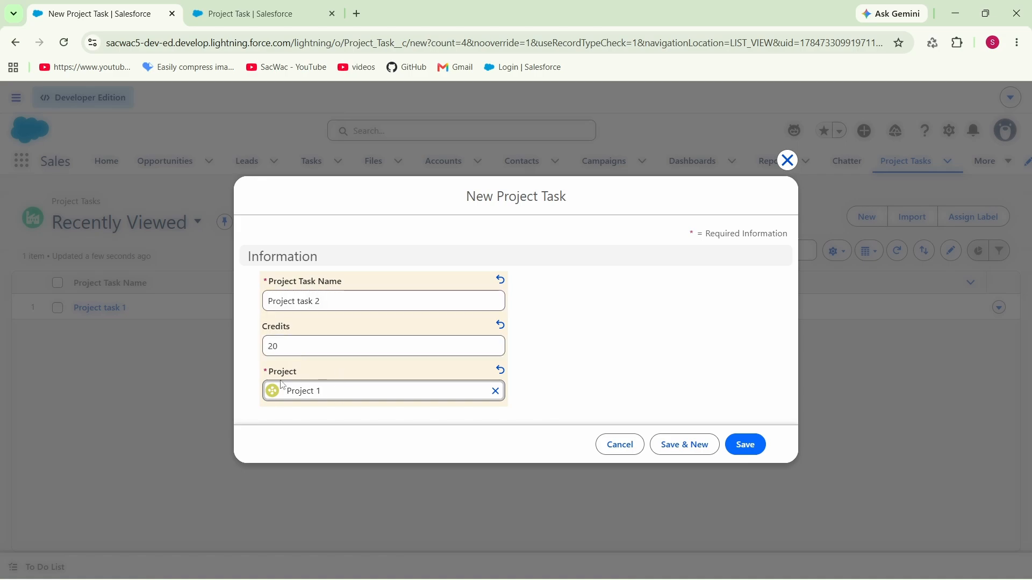
left_click(745, 446)
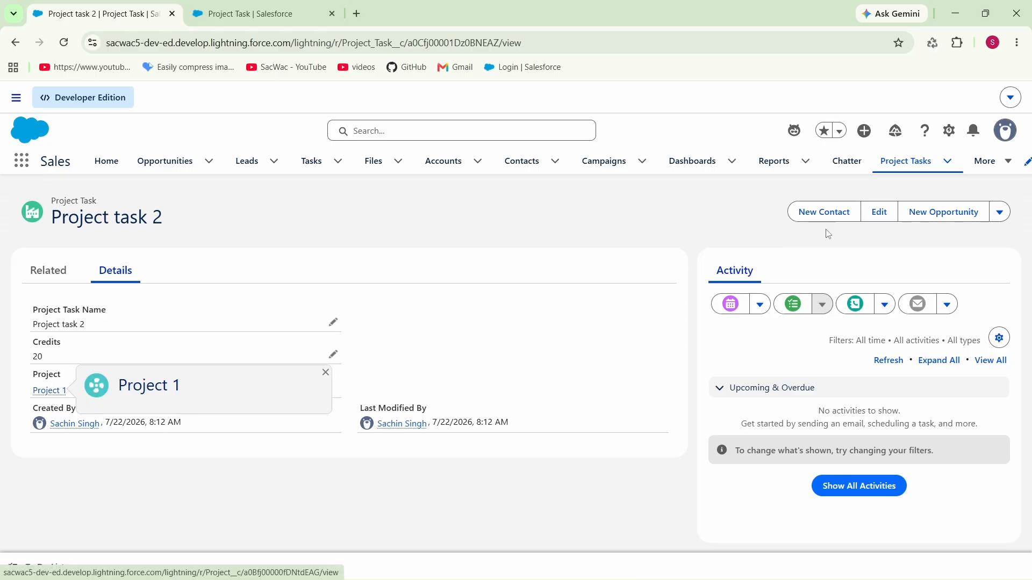
Open the "Project 1" record and examine its related project tasks and its details
left_click(988, 161)
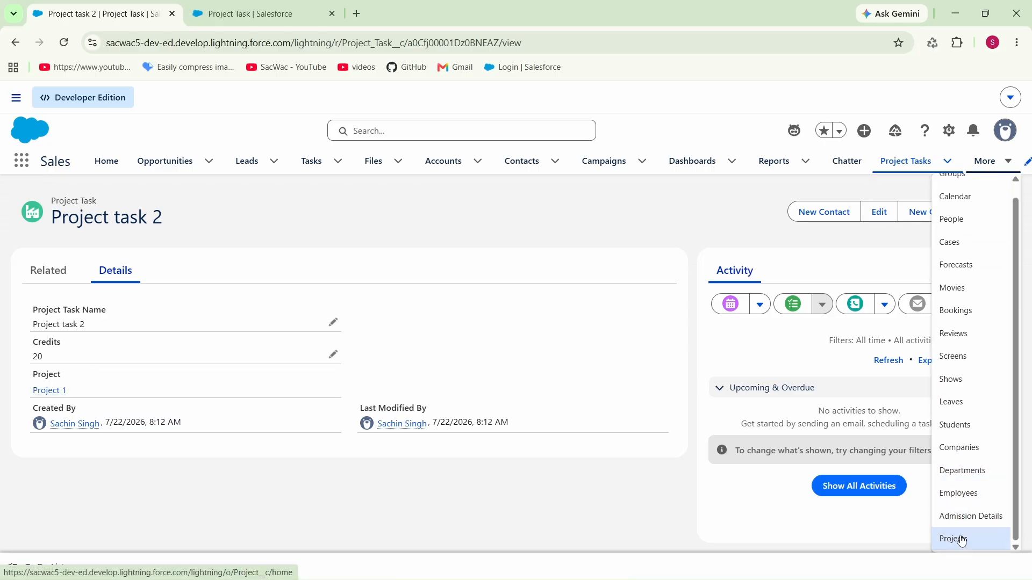
left_click(953, 540)
left_click(94, 312)
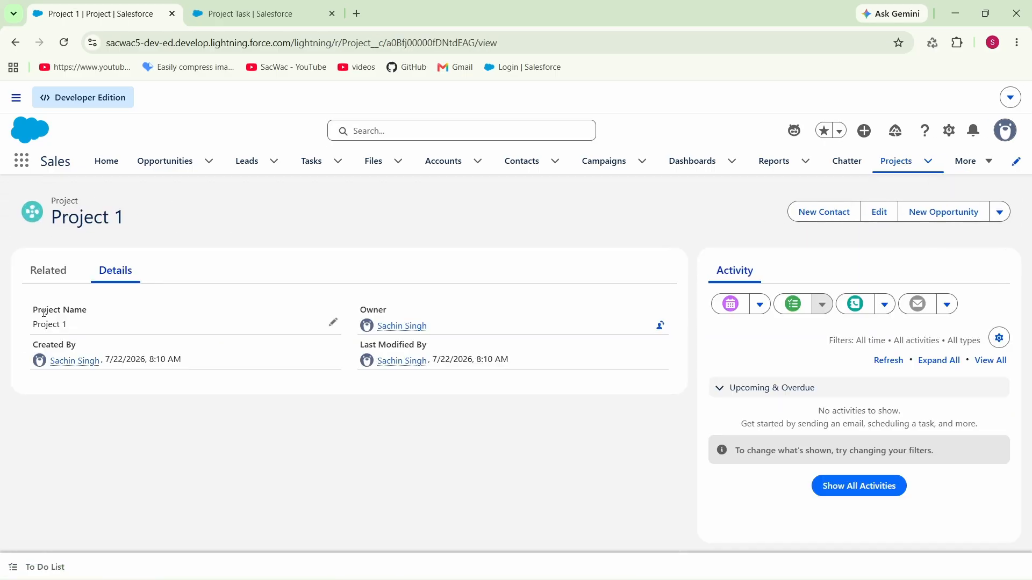
left_click(50, 277)
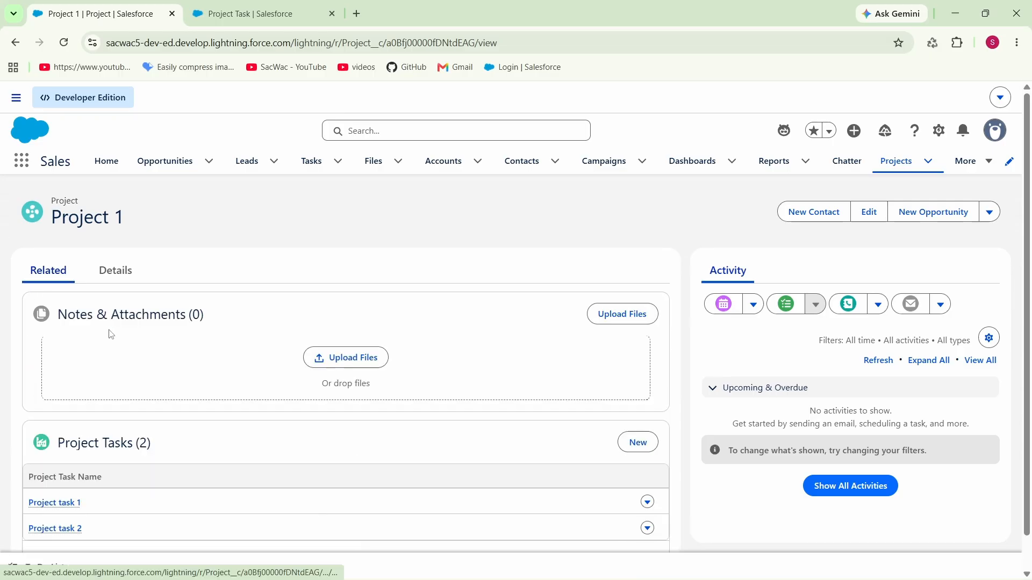
scroll(108, 332, "down", 2)
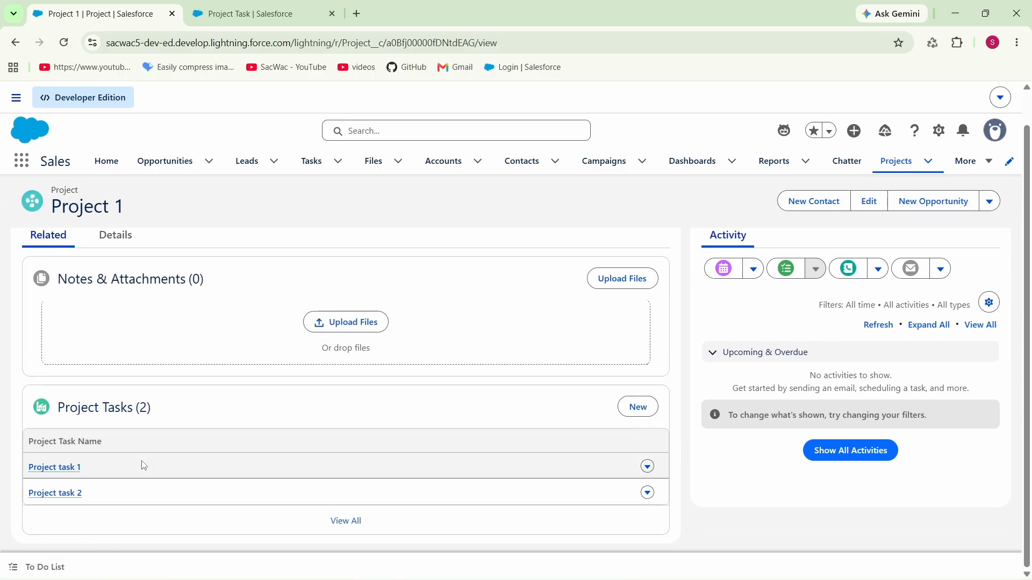
scroll(137, 450, "up", 1)
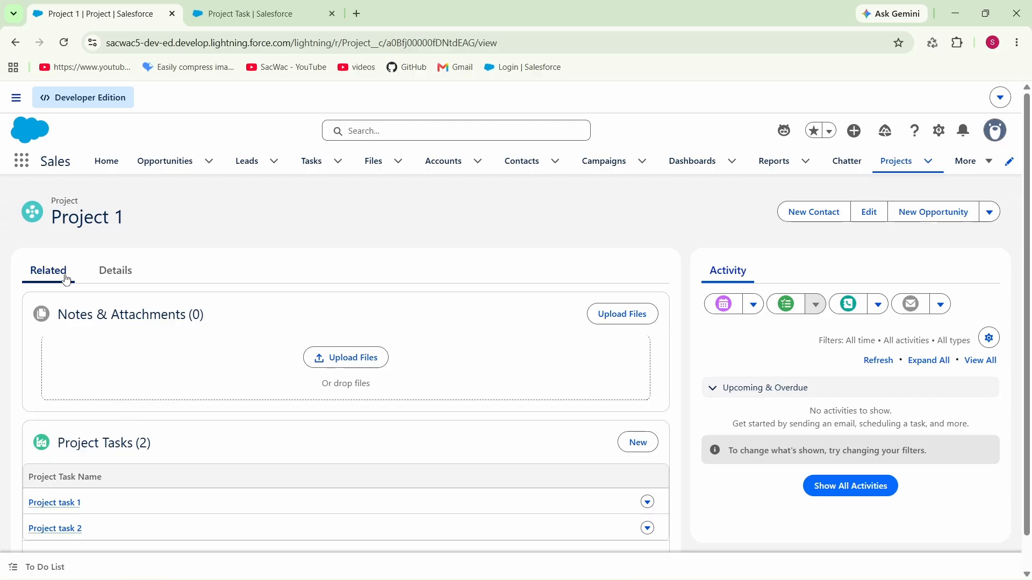
left_click(107, 279)
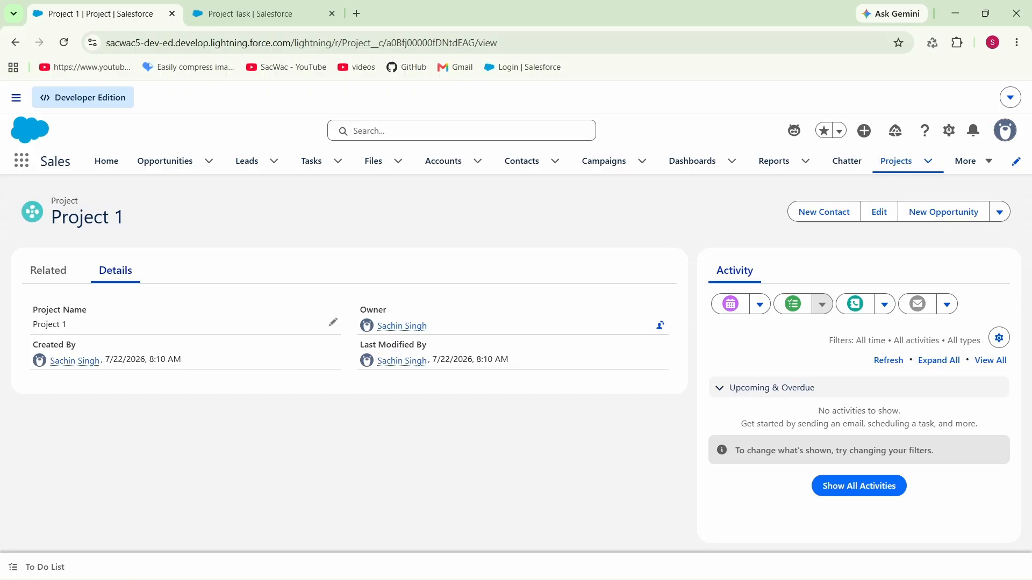
Delete the "Project 1" record from the Projects list and confirm the deletion
left_click(988, 161)
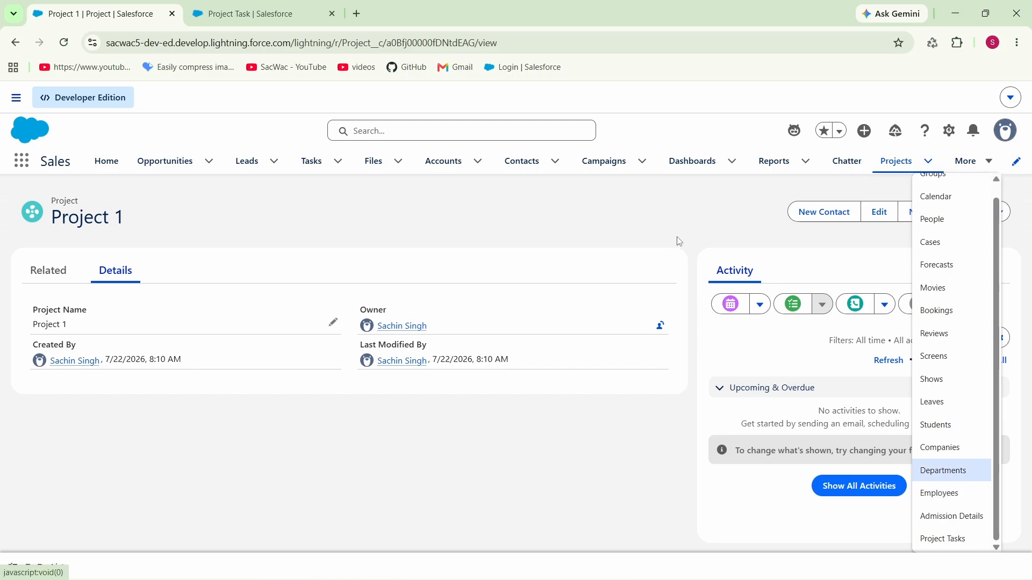
left_click(887, 171)
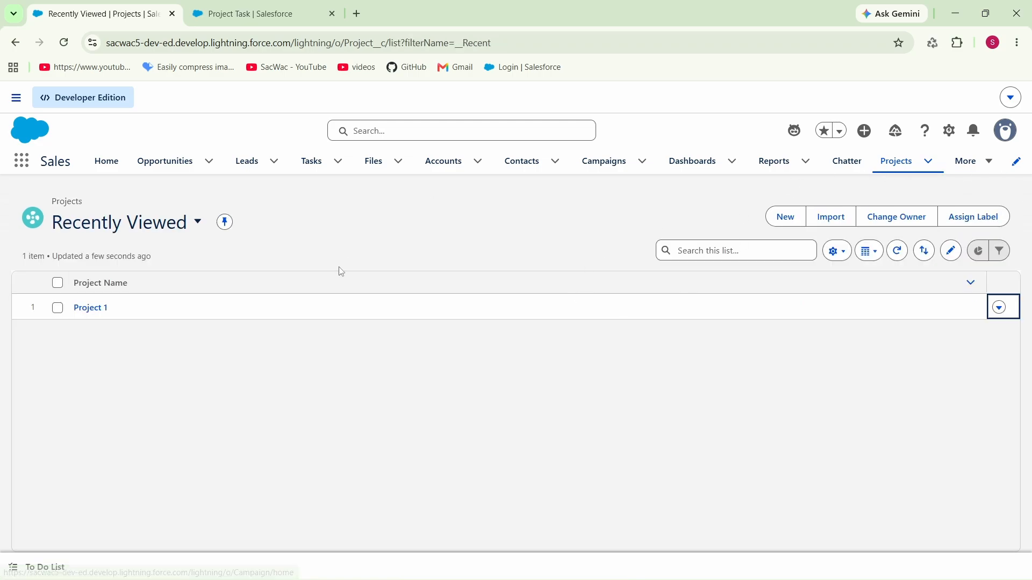
left_click(998, 309)
left_click(963, 269)
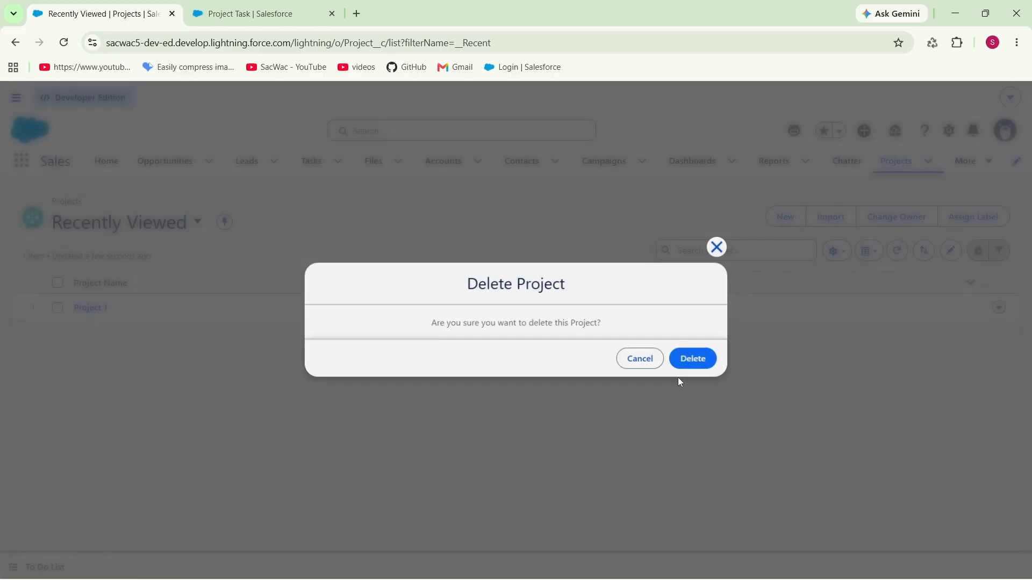
left_click(691, 367)
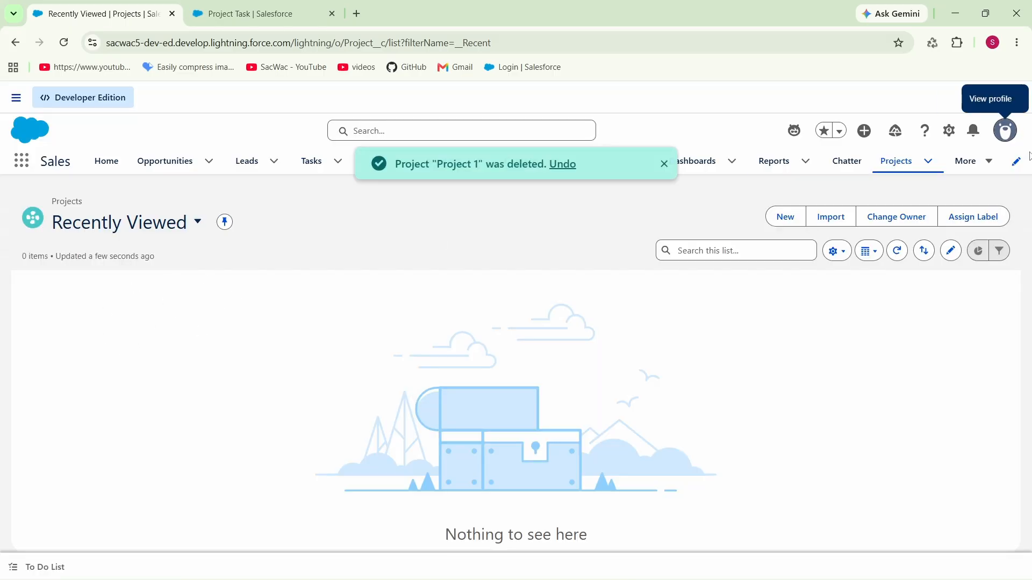
Open the Project Tasks list and switch it to the All list view to check for remaining tasks
left_click(989, 162)
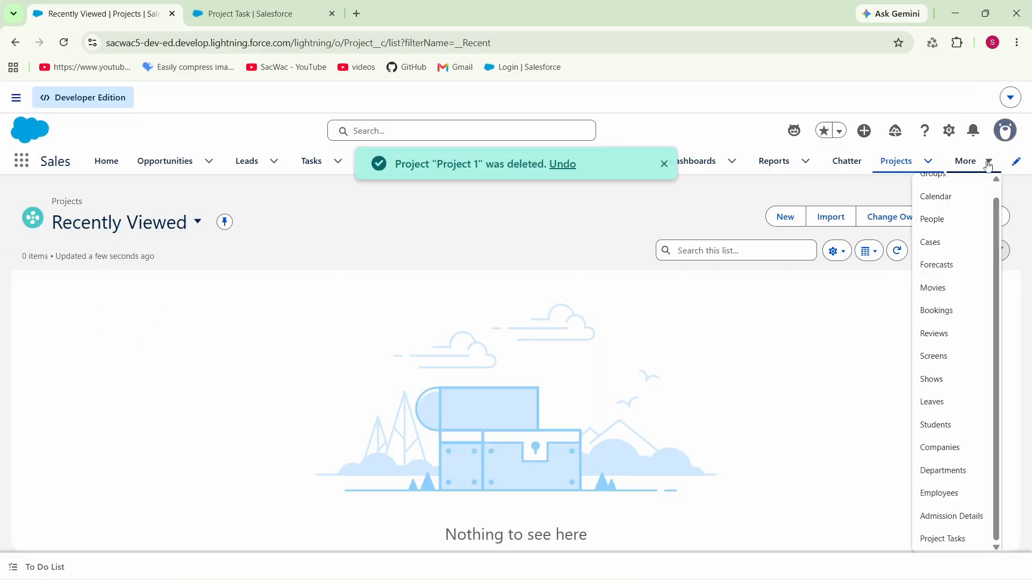
left_click(942, 539)
left_click(124, 223)
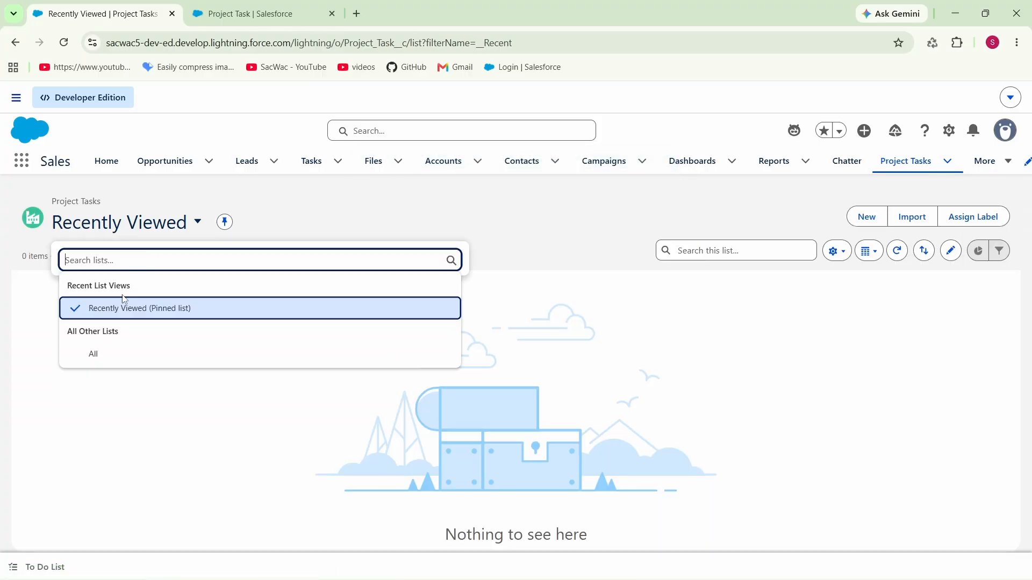
left_click(106, 355)
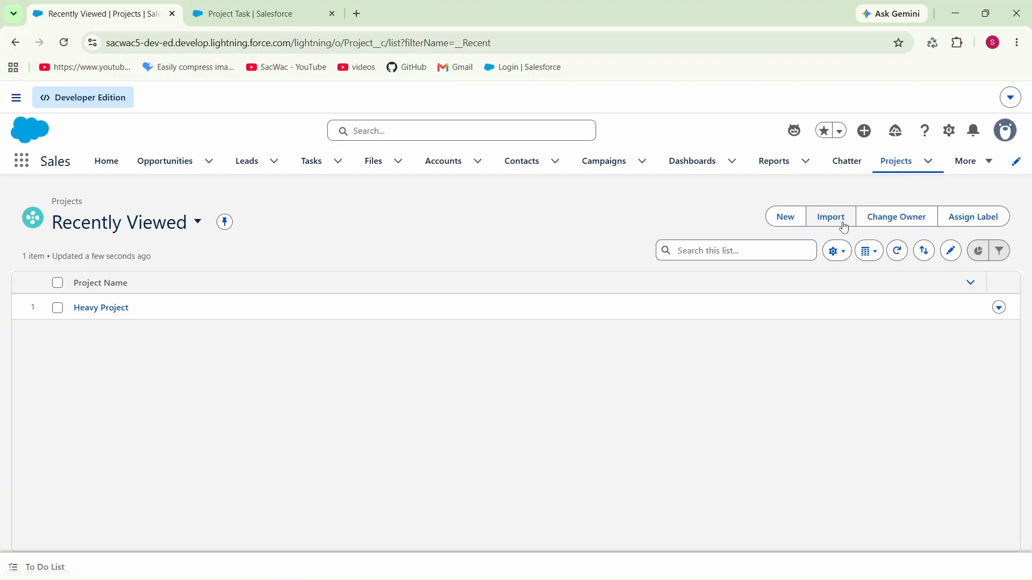
Open the "Heavy Project" record and examine its related project tasks
left_click(106, 310)
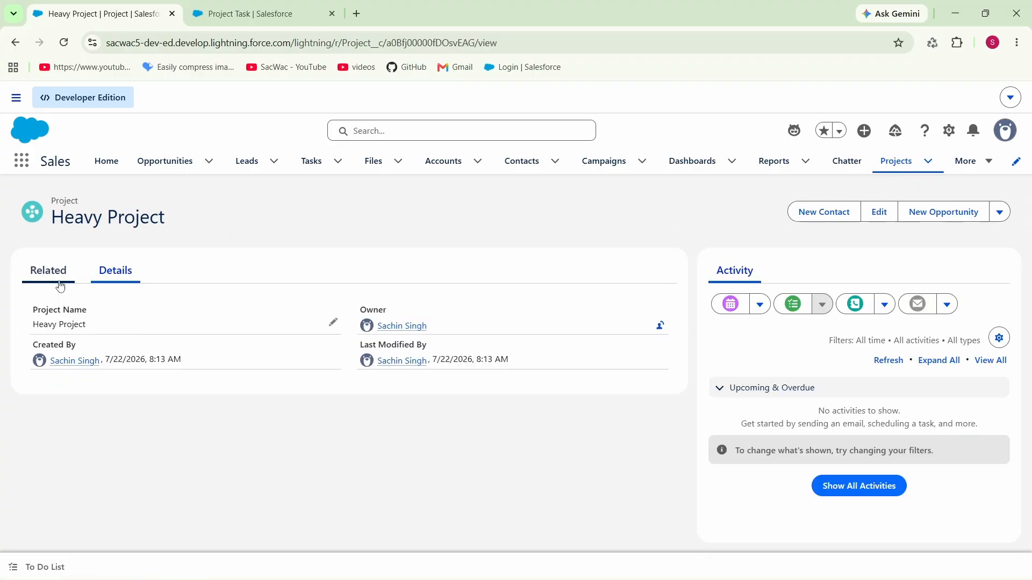
left_click(50, 271)
scroll(100, 422, "down", 1)
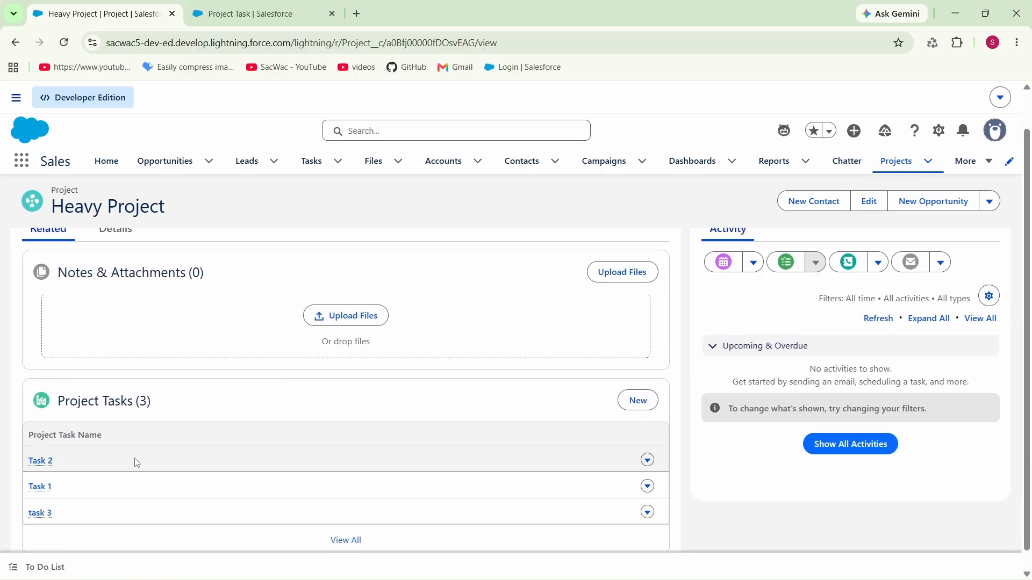
Open the project task "Task 1" from the Project Tasks list and examine its credits and parent project
left_click(986, 161)
left_click(916, 522)
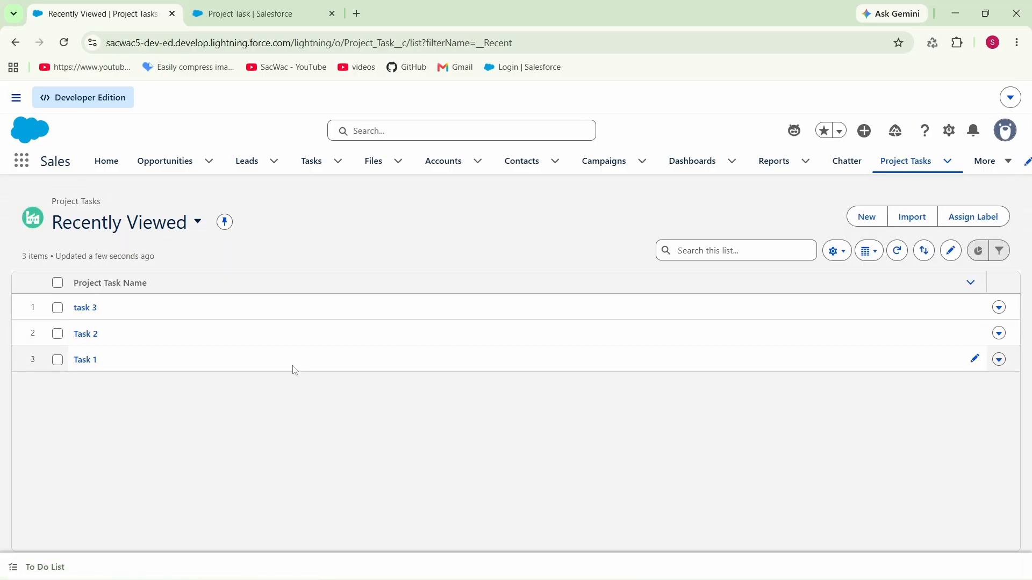
left_click(89, 357)
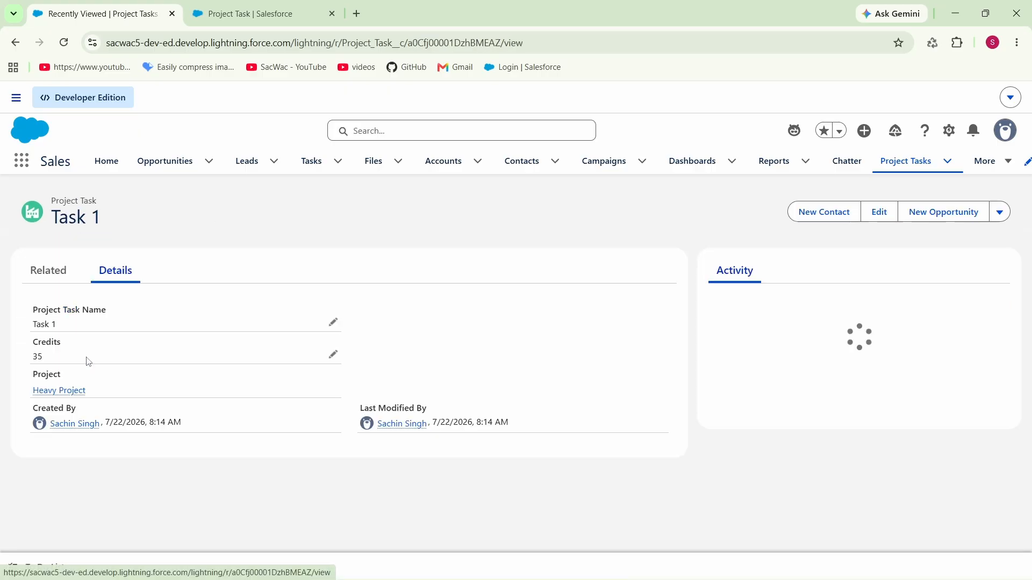
mouse_move(83, 390)
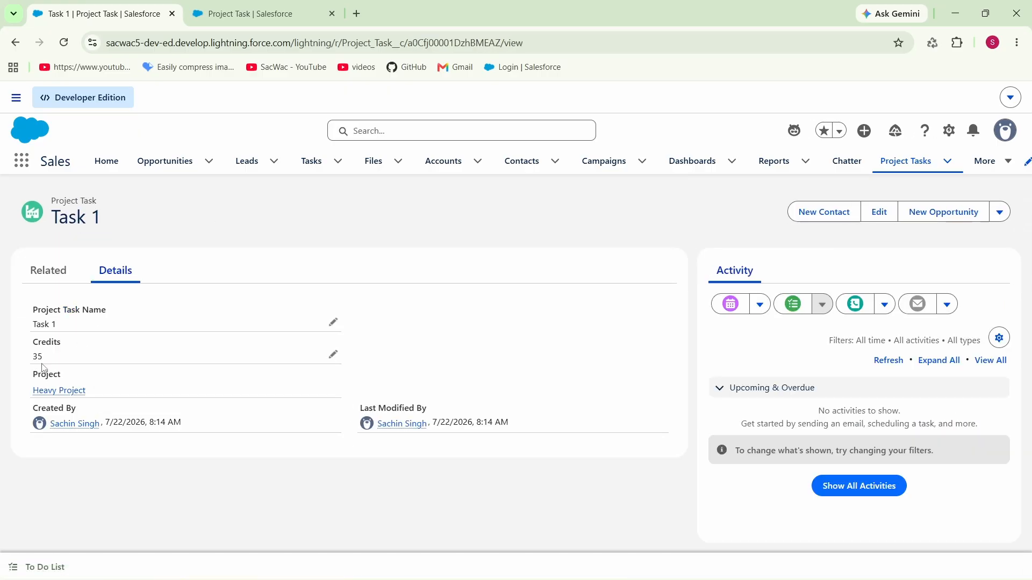
left_click_drag(30, 339, 44, 359)
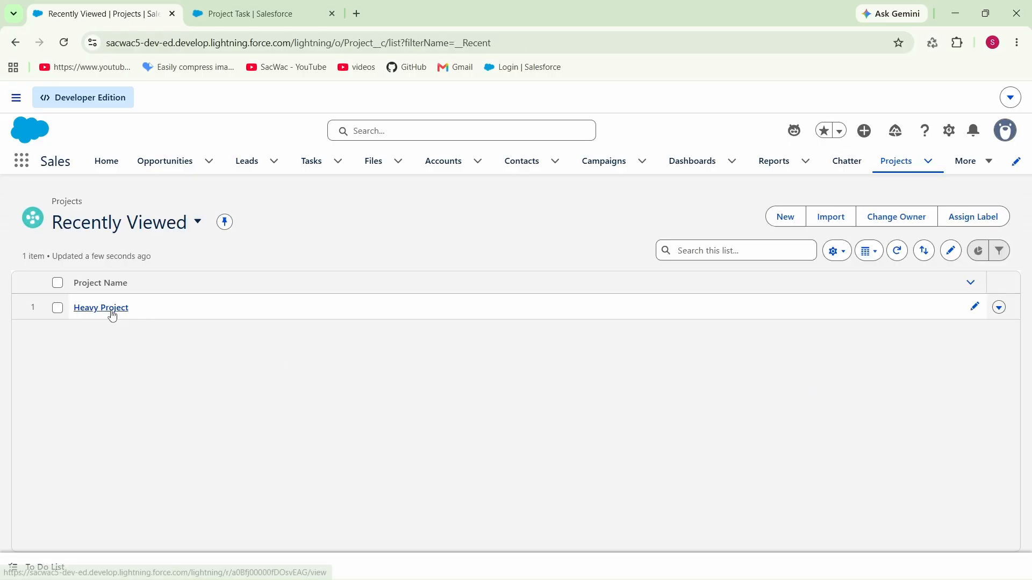
Return to the "Heavy Project" record and compare the parent project with the tasks listed under it
left_click(111, 312)
left_click(38, 277)
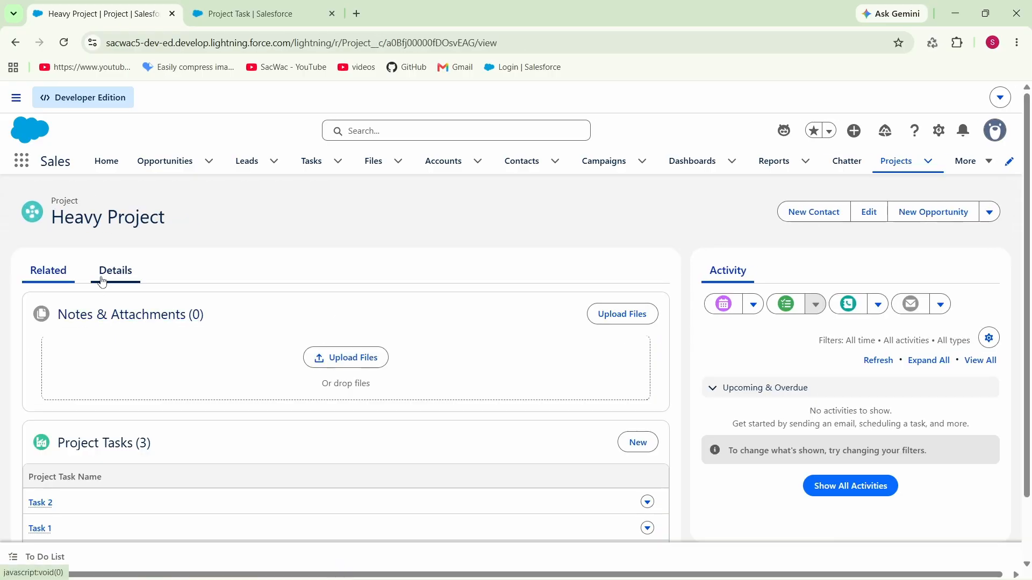
triple_click(57, 226)
scroll(184, 274, "down", 2)
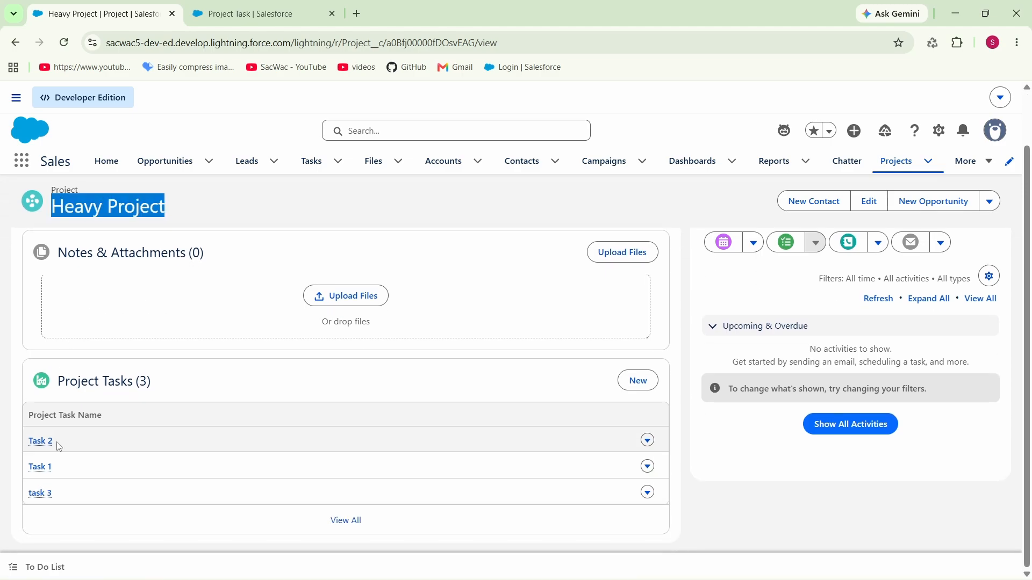
mouse_move(48, 446)
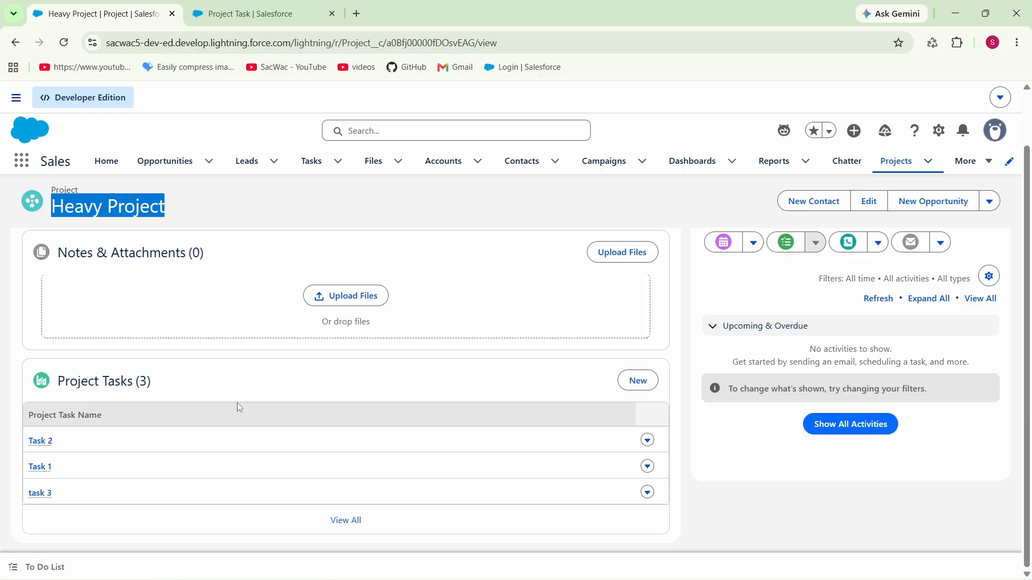
Open "Task 1", "task 3" and "Task 2" in turn from the Project Tasks list and examine the credits of each
left_click(970, 161)
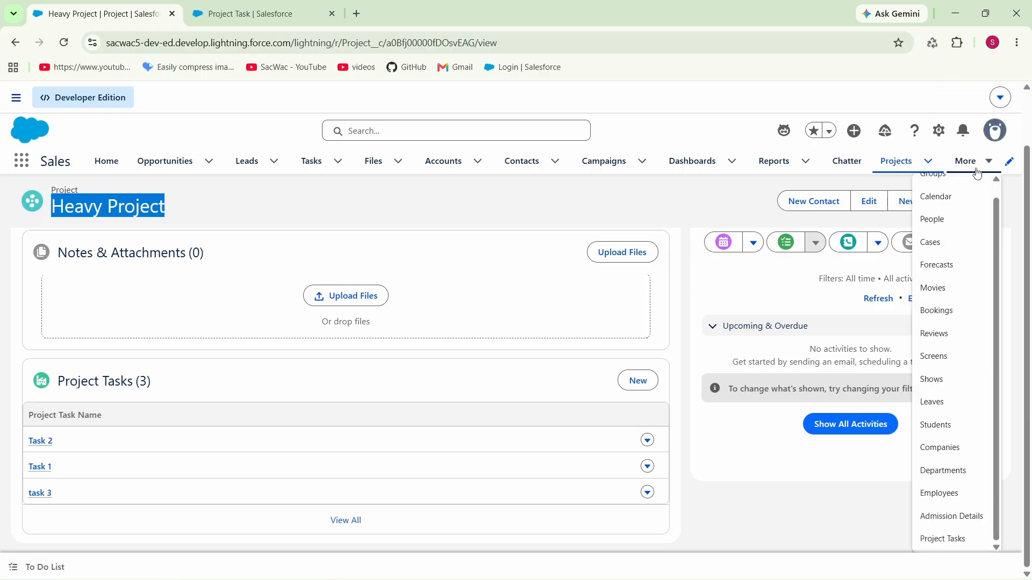
left_click(940, 541)
left_click(83, 316)
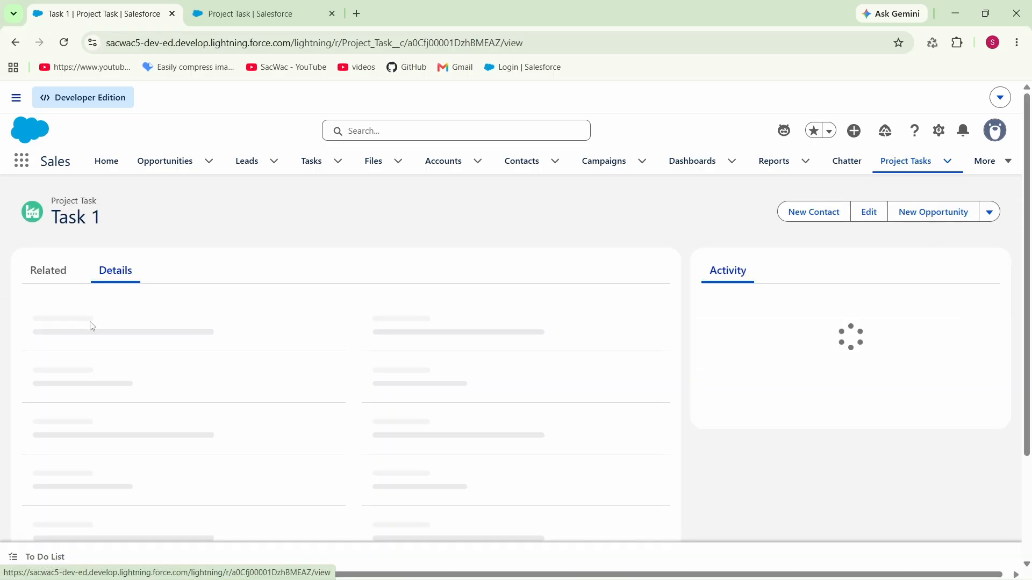
left_click_drag(21, 359, 69, 360)
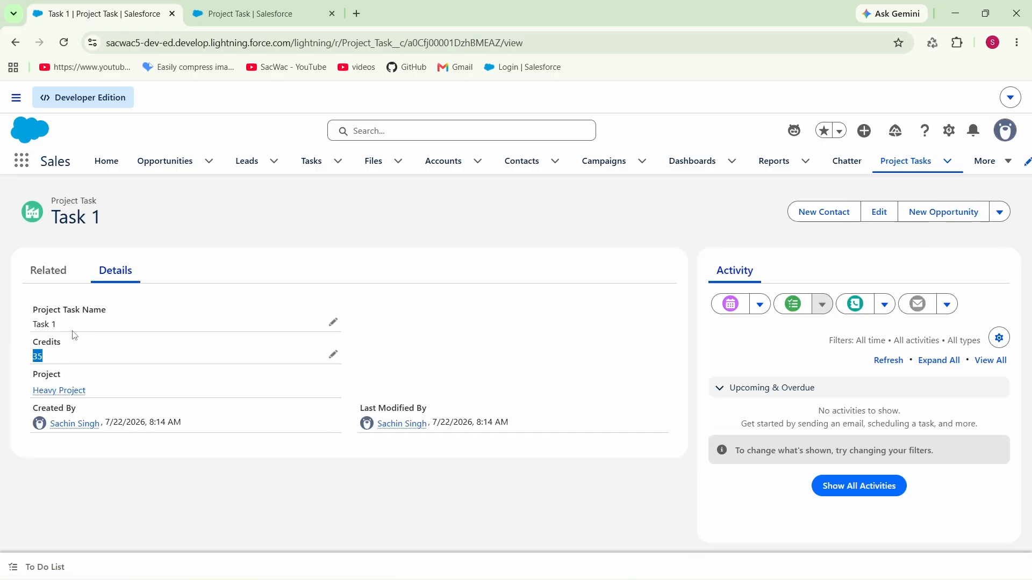
left_click(907, 164)
left_click(82, 344)
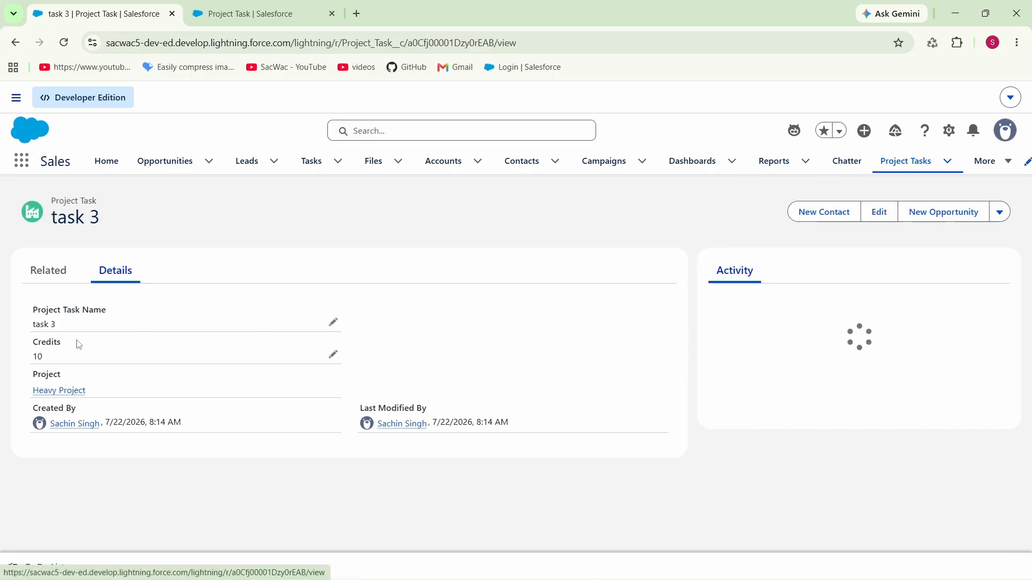
left_click_drag(27, 361, 100, 359)
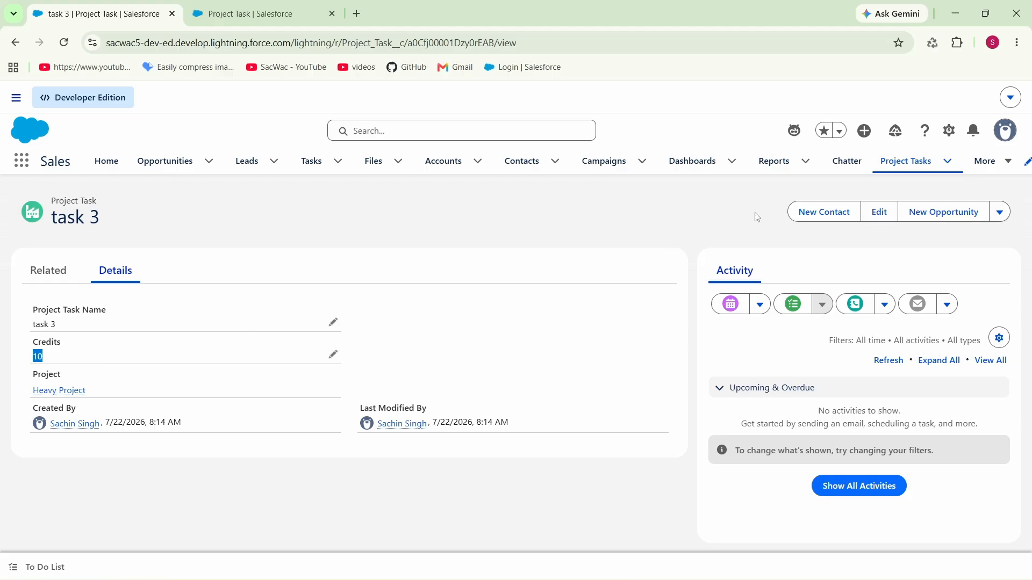
left_click(913, 164)
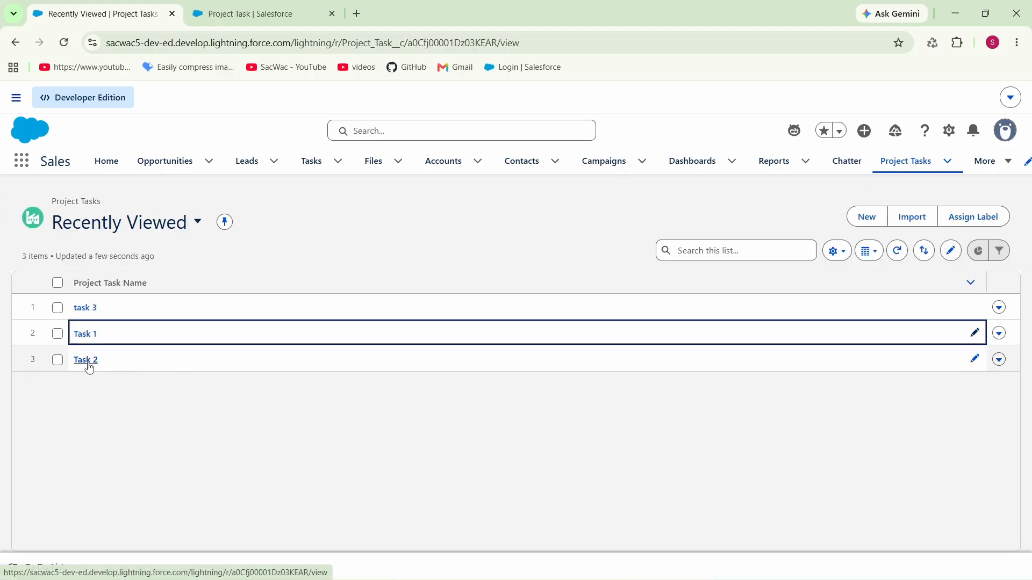
left_click(85, 360)
left_click_drag(34, 359, 51, 362)
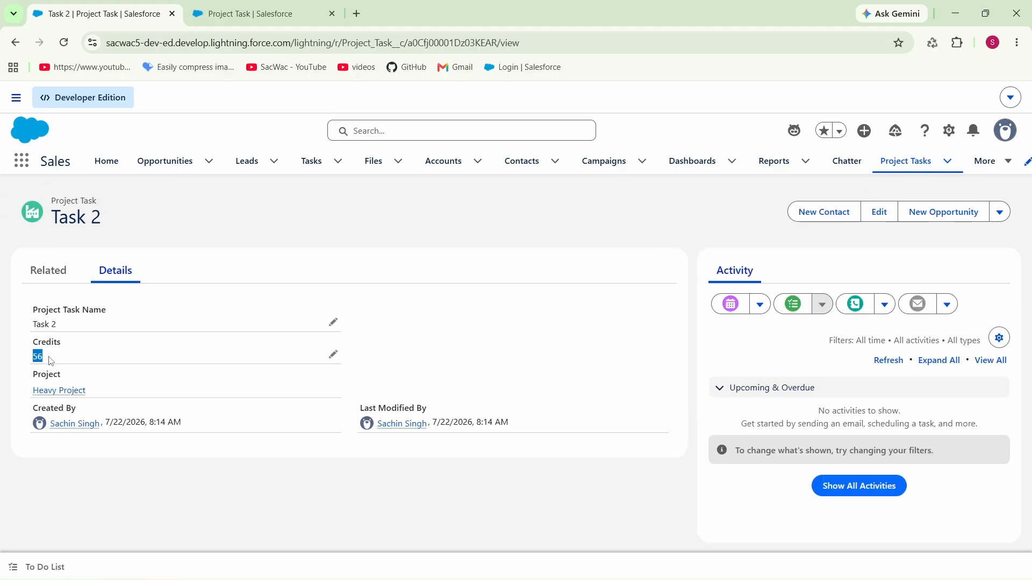
left_click(895, 171)
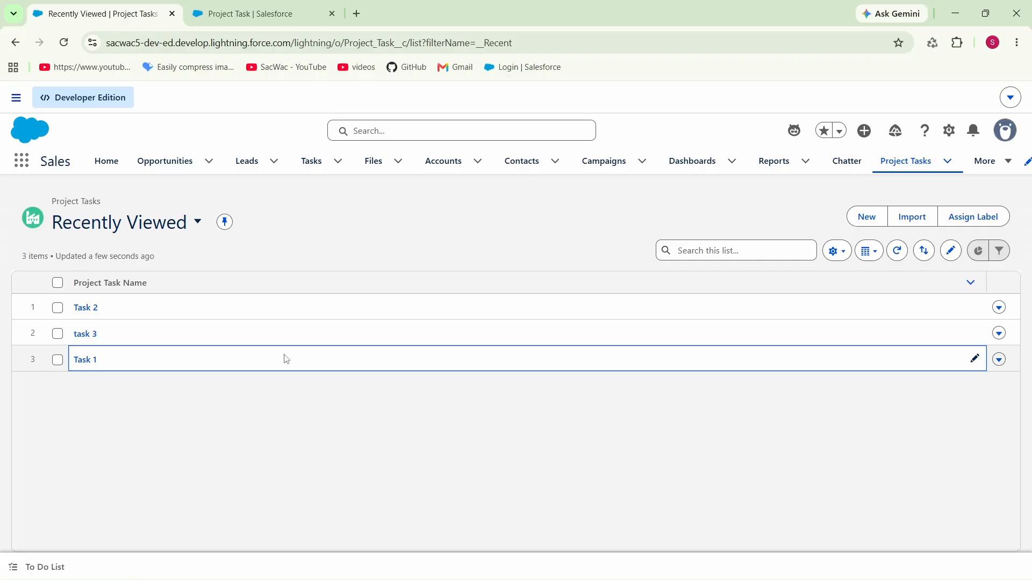
From the Projects list, open the Project object's setup and show its fields and relationships, dismissing the notification request
left_click(986, 161)
left_click(952, 538)
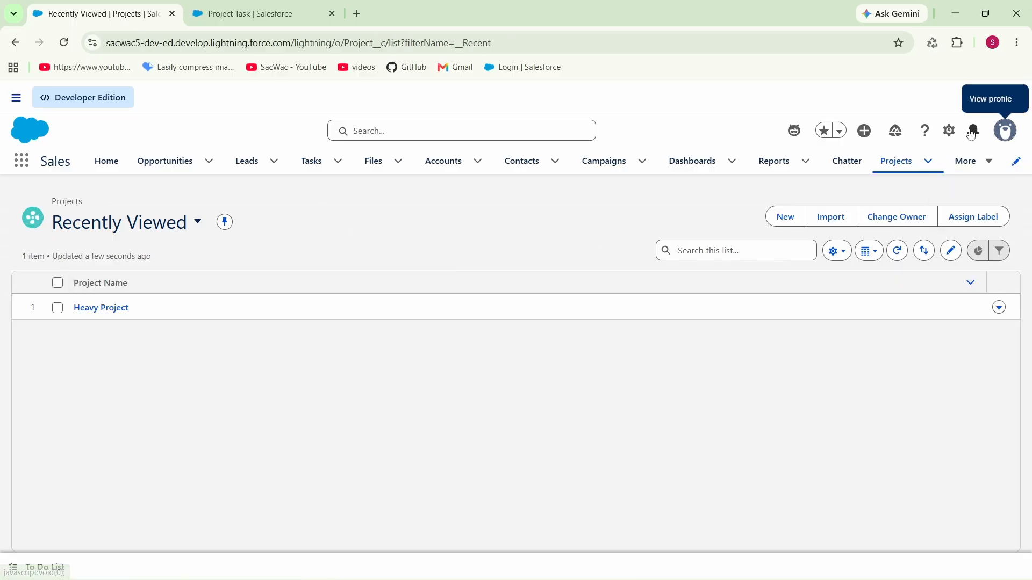
left_click(949, 131)
left_click(828, 388)
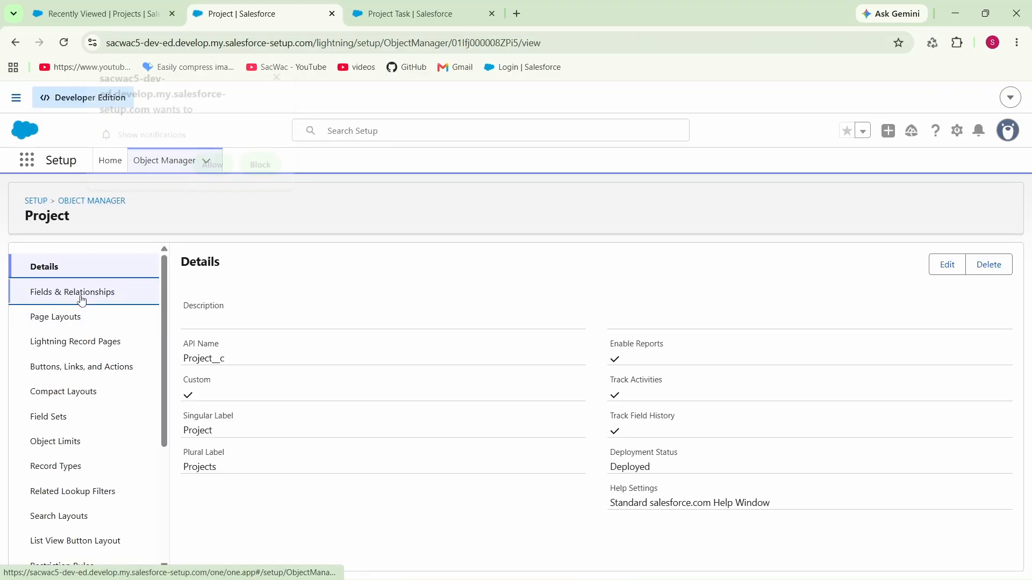
left_click(81, 293)
left_click(280, 76)
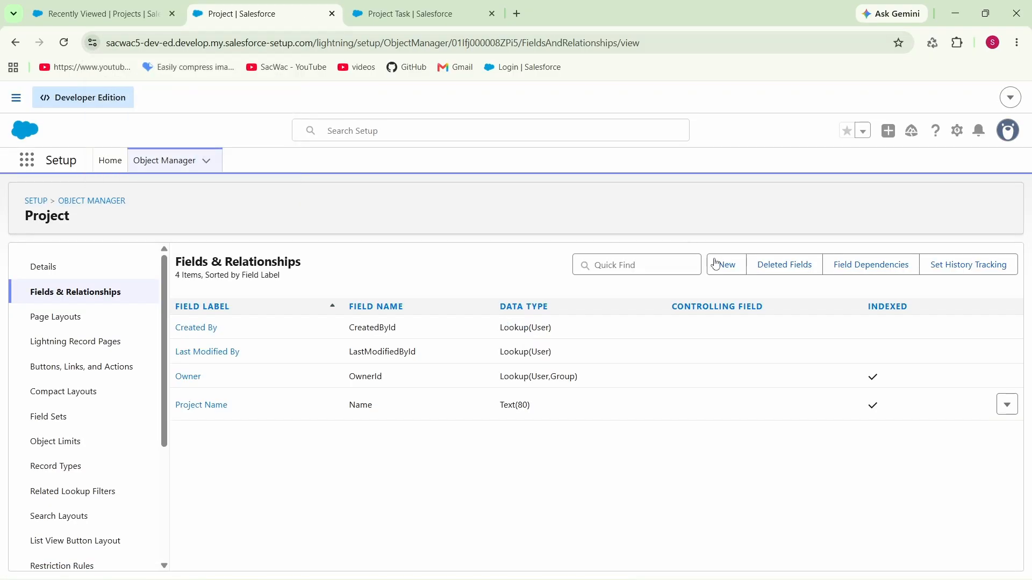
Start a new custom field on the Project object with Roll-Up Summary as its data type
left_click(721, 265)
scroll(269, 408, "down", 2)
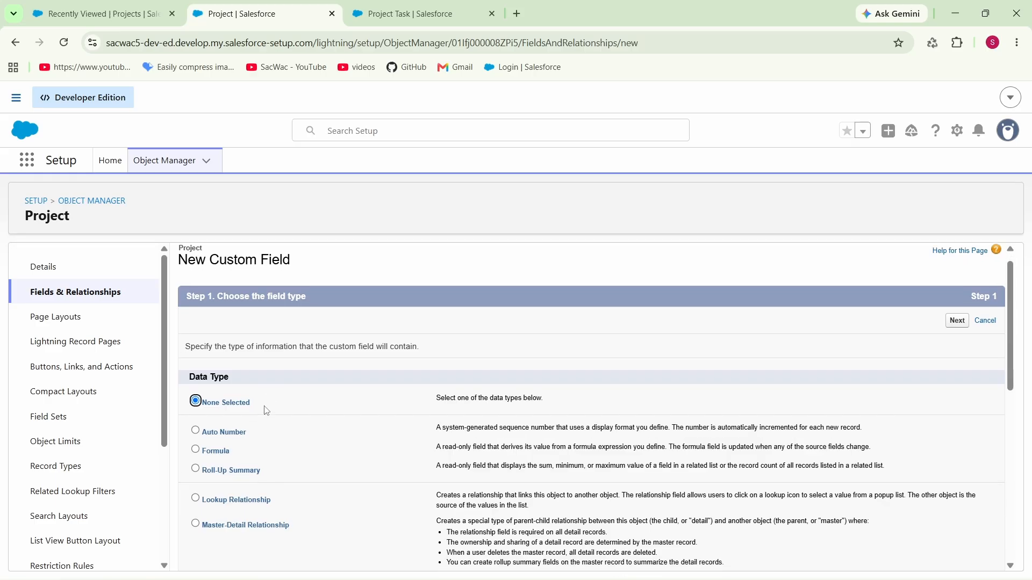
left_click(196, 344)
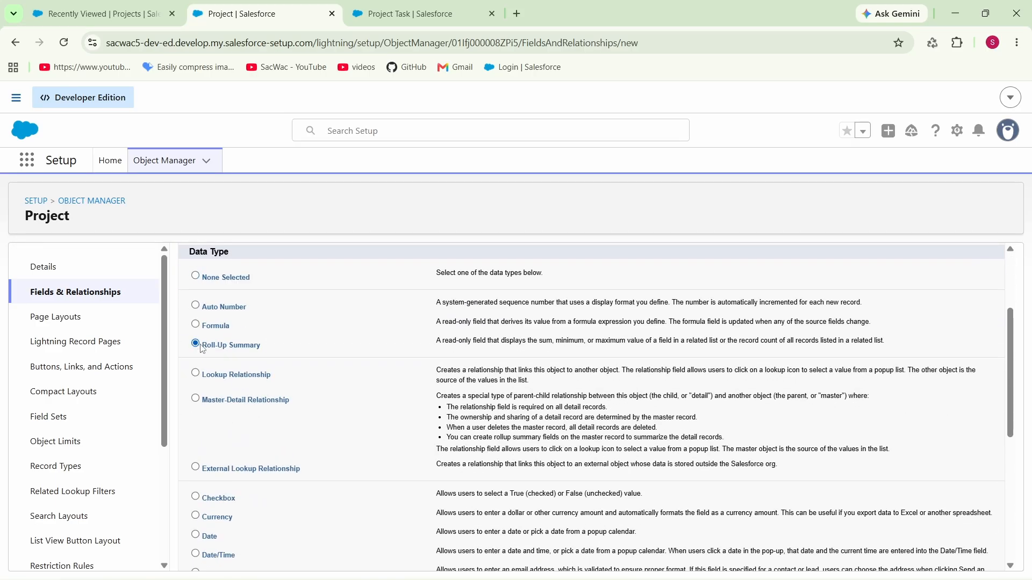
scroll(250, 361, "up", 1)
left_click_drag(270, 420, 204, 419)
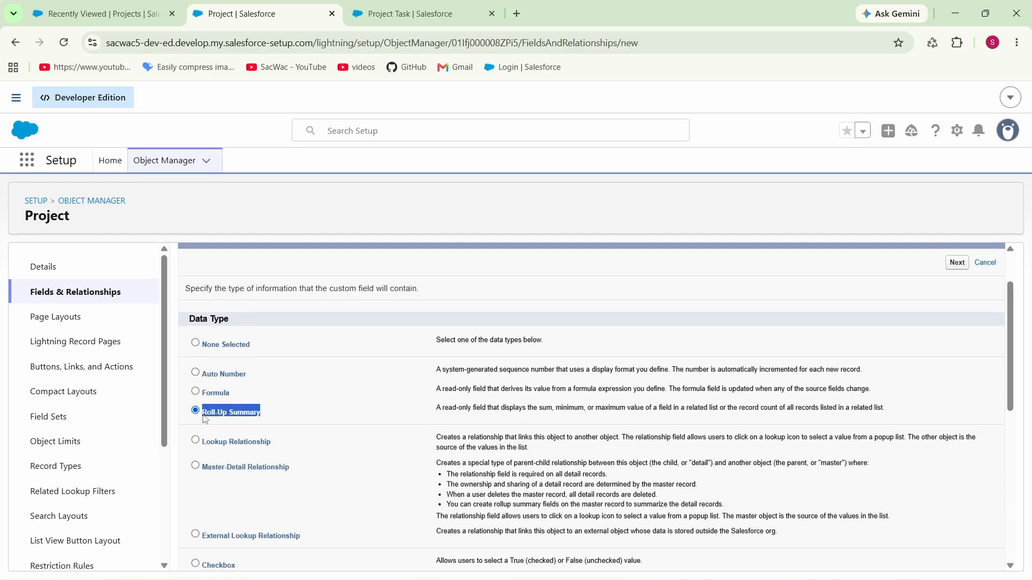
left_click(302, 427)
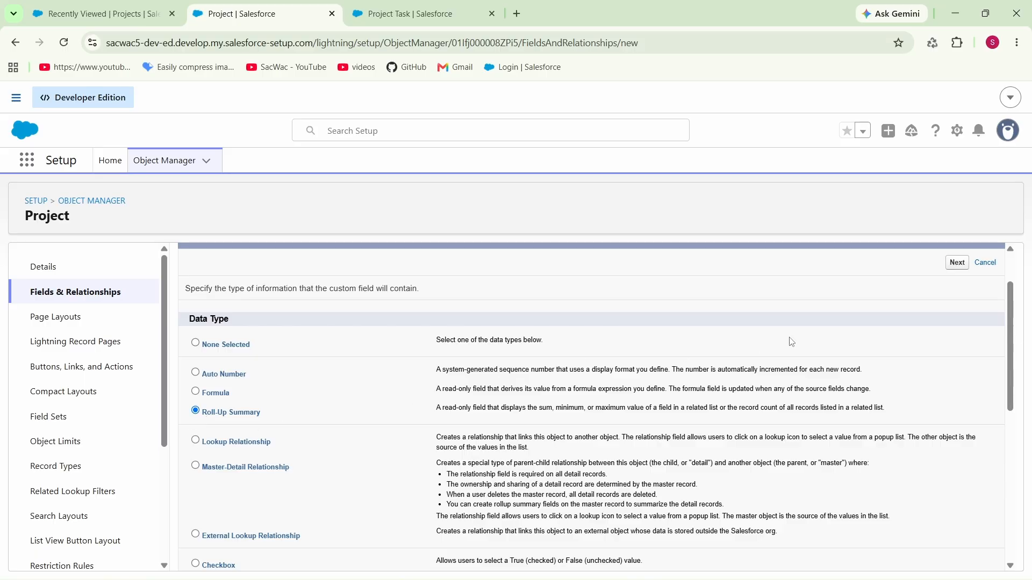
left_click(959, 267)
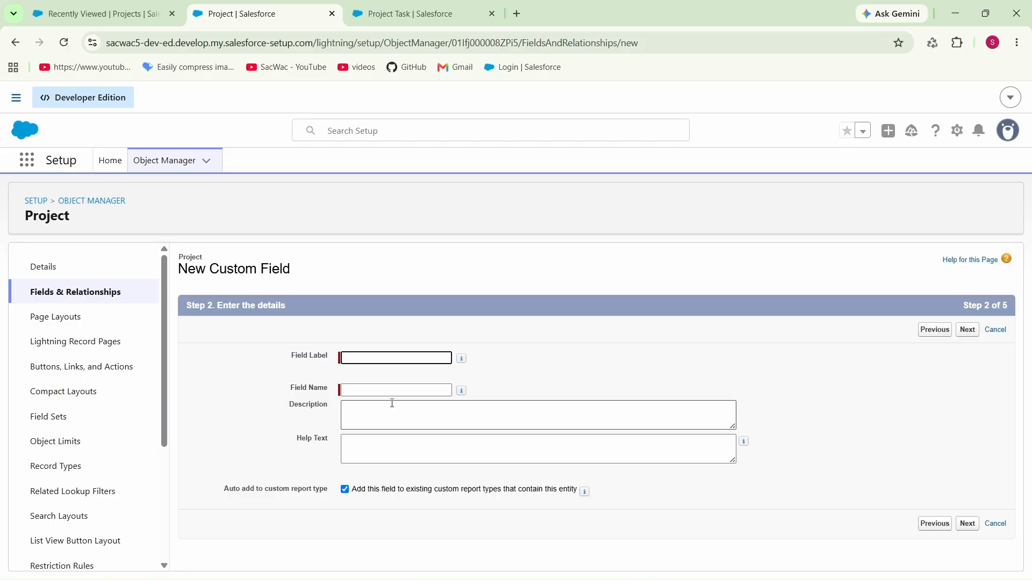
Label the roll-up summary field "Sum of childs credit" and proceed to its summary calculation
left_click(380, 359)
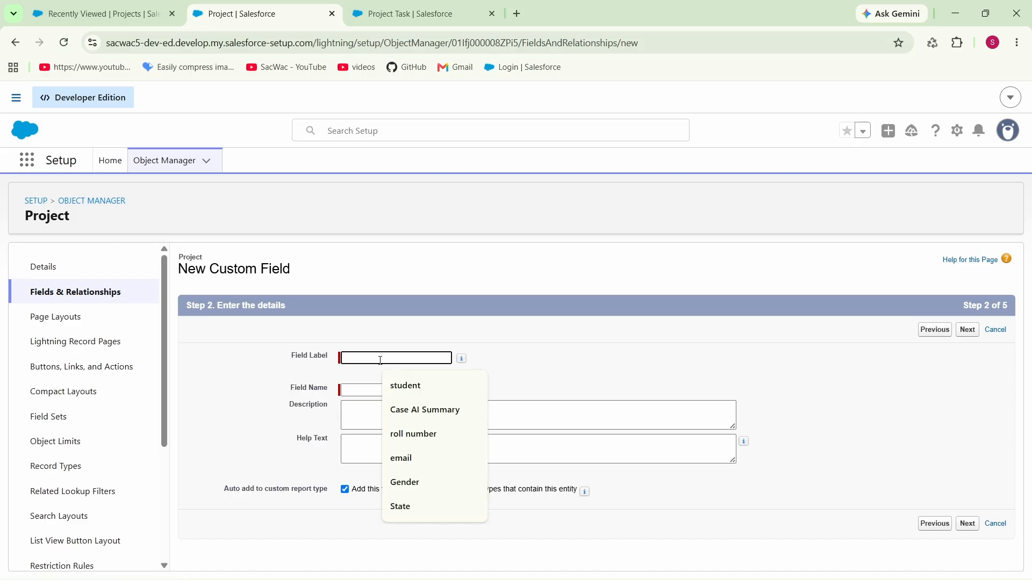
type("Sum of childs credit")
left_click(508, 360)
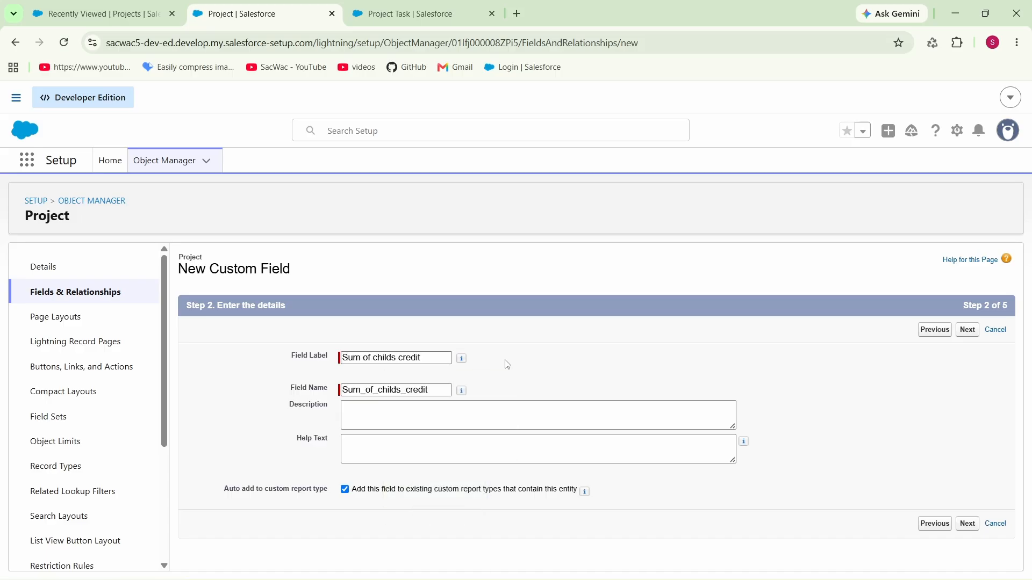
left_click(968, 330)
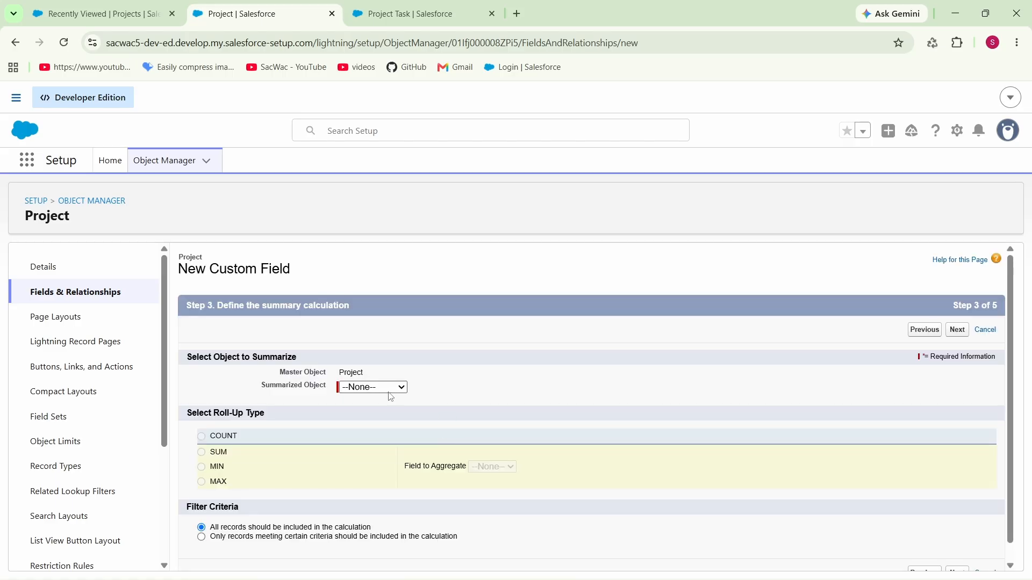
Define the roll-up to summarize Project Tasks using SUM, with Credits as the field to aggregate
left_click(395, 393)
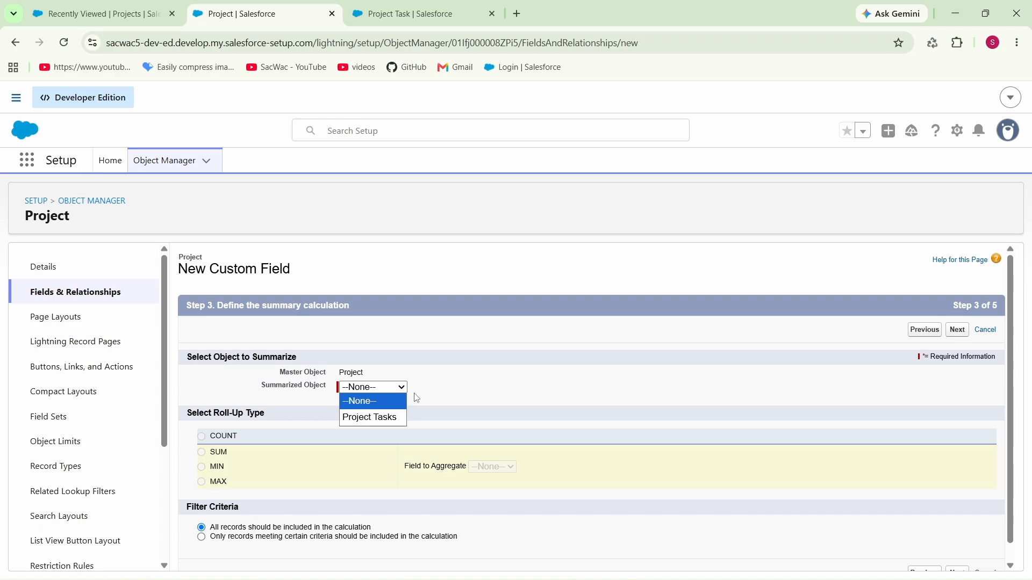
left_click(364, 419)
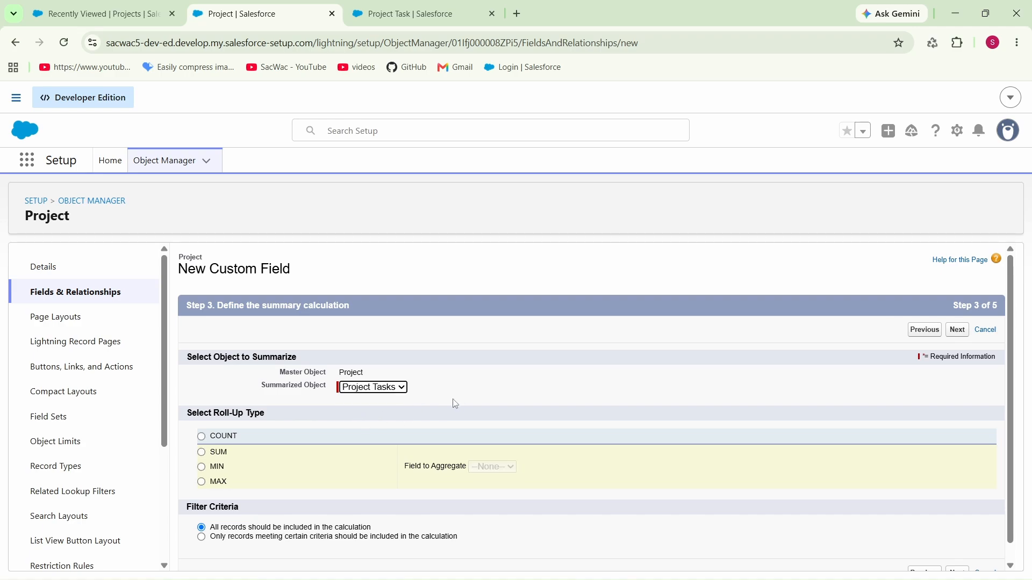
scroll(411, 421, "down", 1)
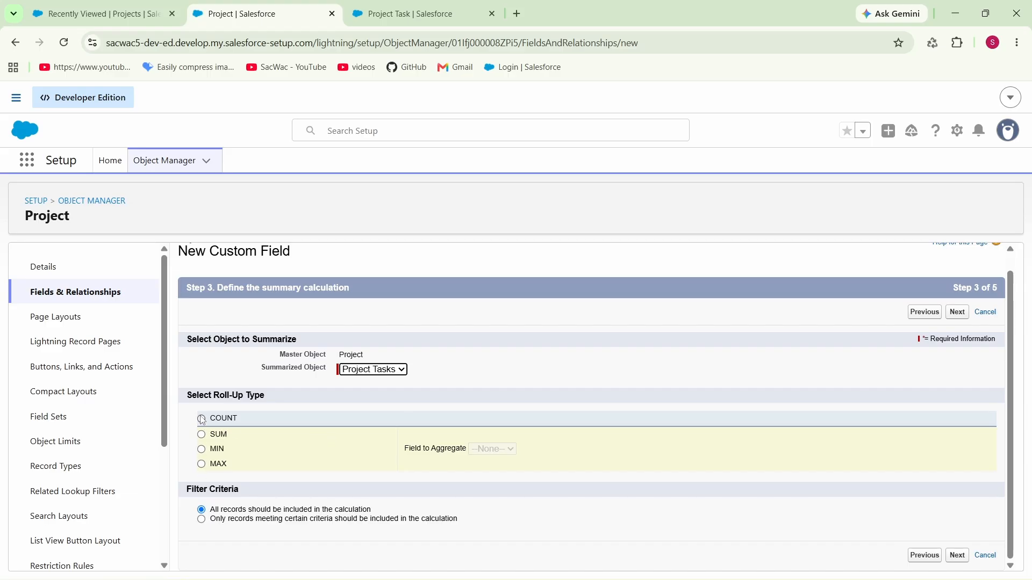
left_click(201, 435)
left_click(501, 449)
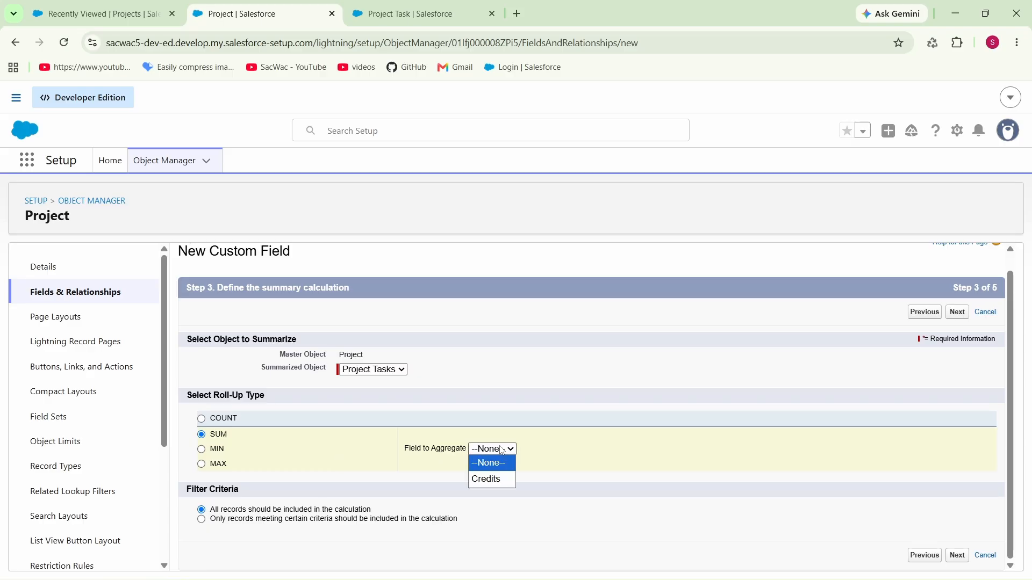
left_click(491, 482)
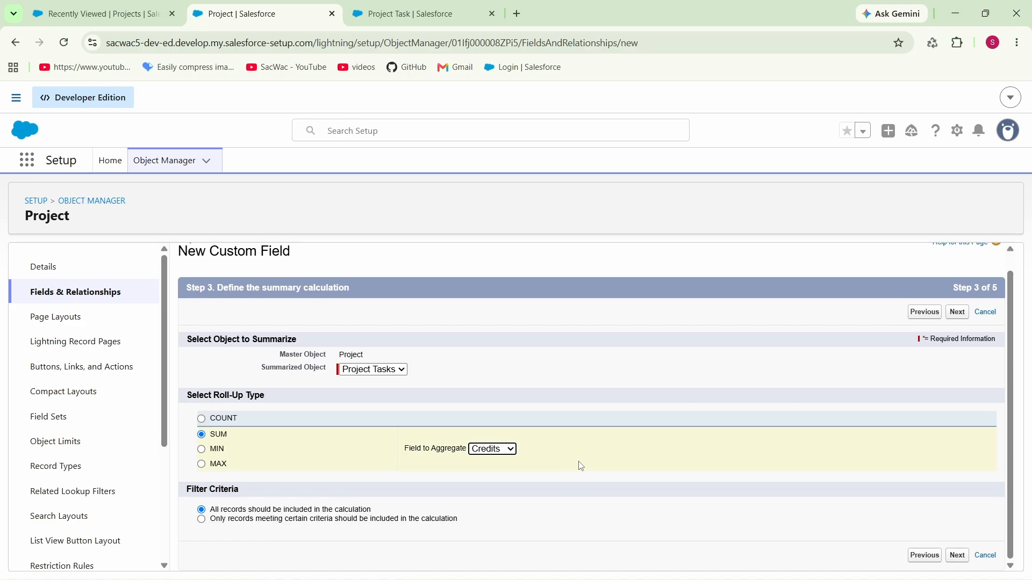
left_click(959, 315)
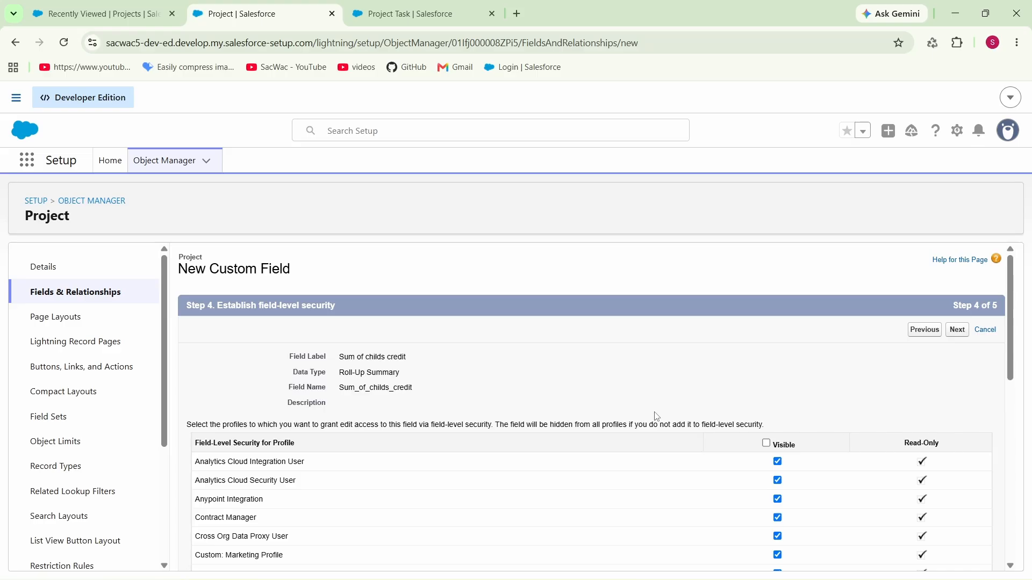
Keep the default field-level security and page layouts, save the roll-up field, and check its data type in the field list
left_click(957, 330)
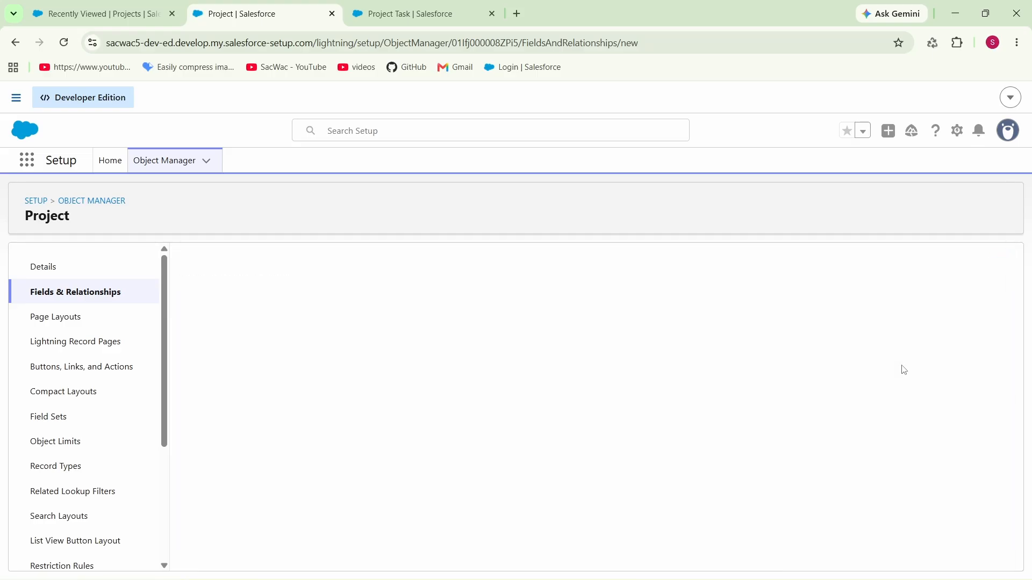
left_click(965, 334)
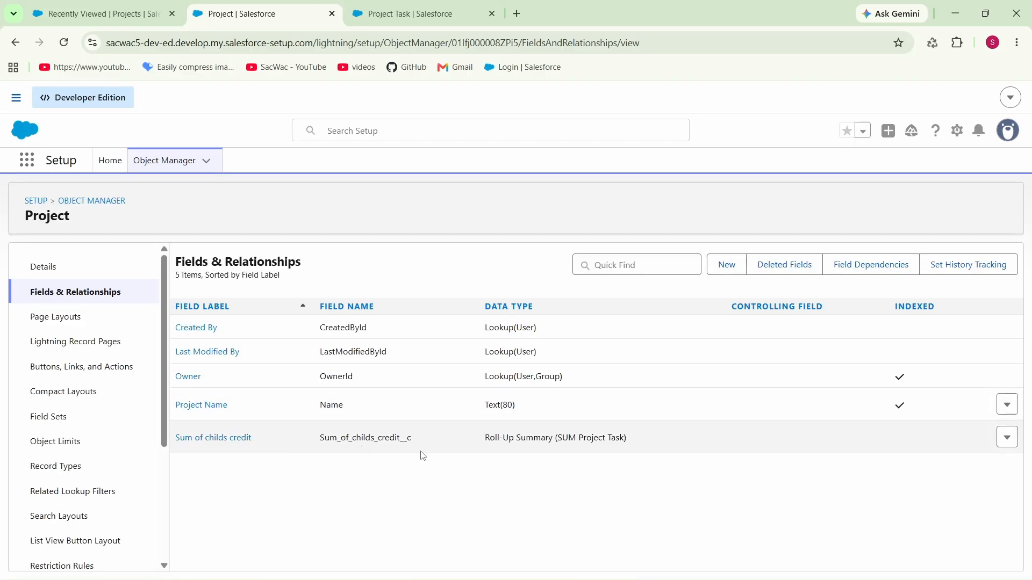
left_click_drag(485, 438, 628, 439)
left_click(659, 436)
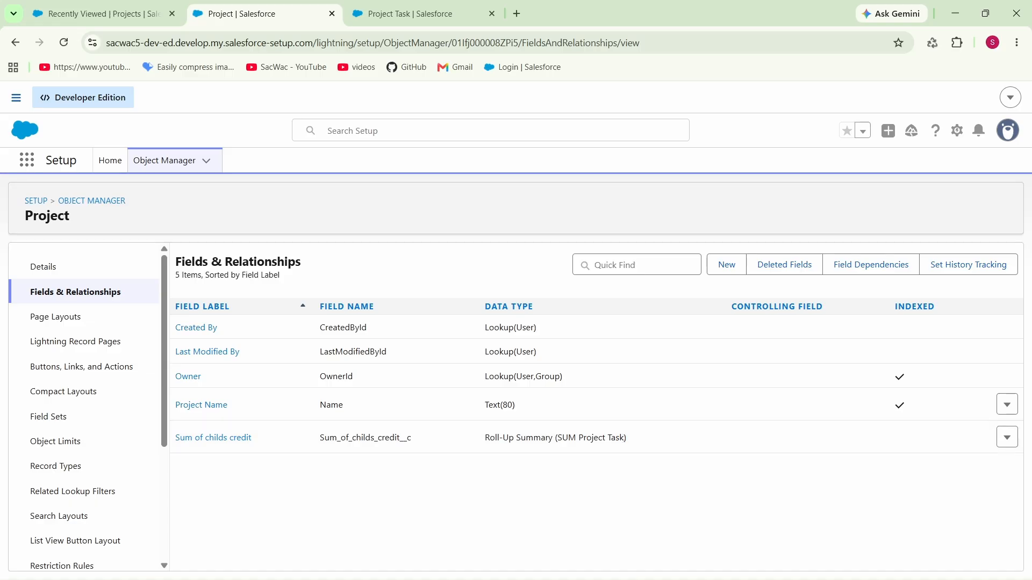
Reload the Projects list, open the "Heavy Project" record and inspect its related tasks and details for the new roll-up field
left_click(115, 15)
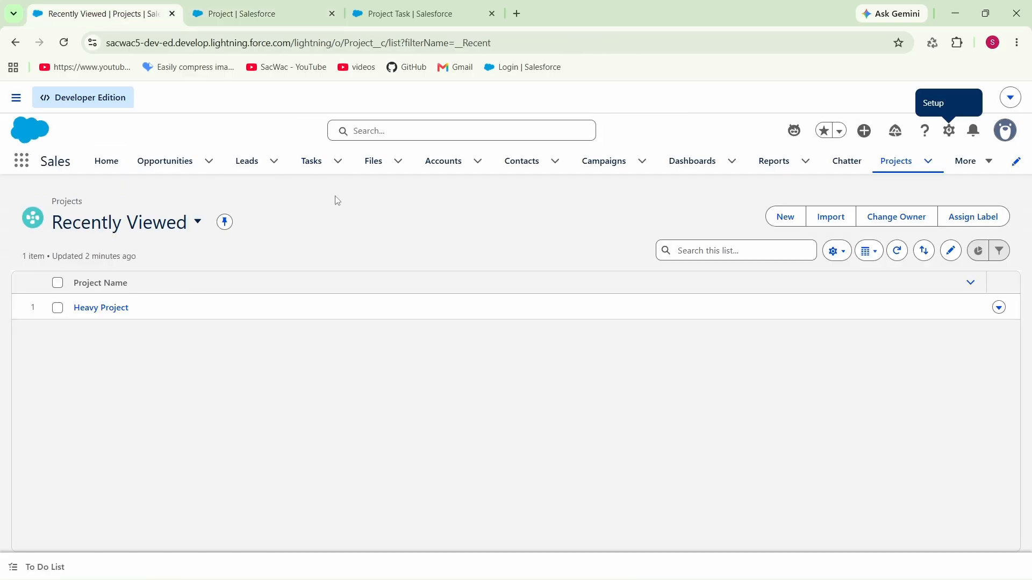
left_click(64, 43)
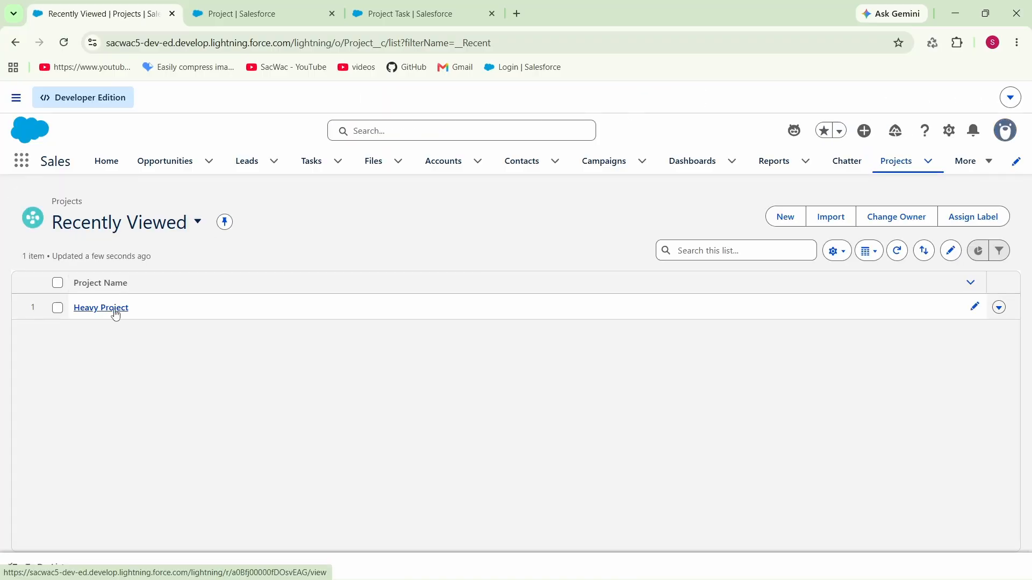
left_click(115, 315)
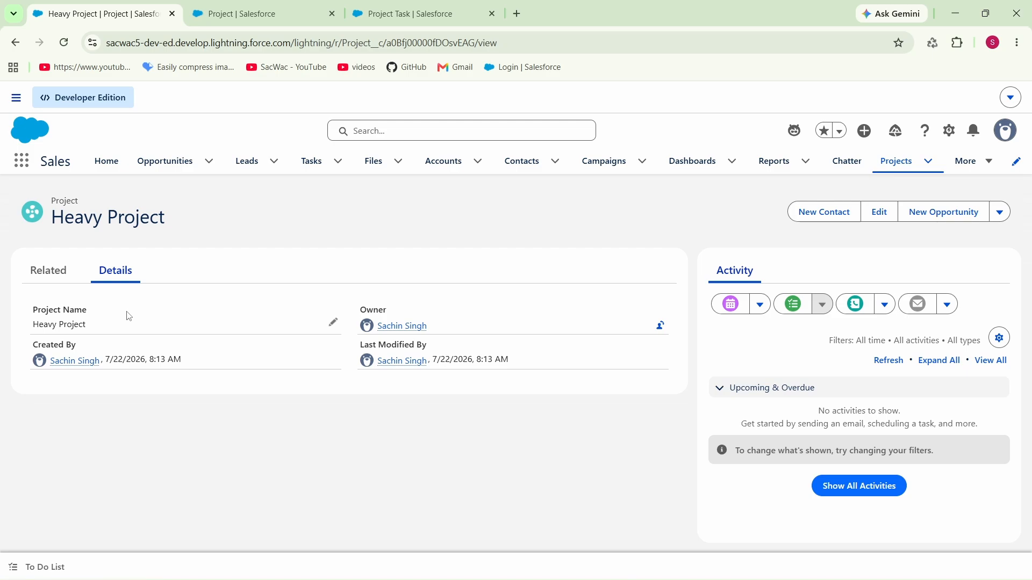
left_click(48, 272)
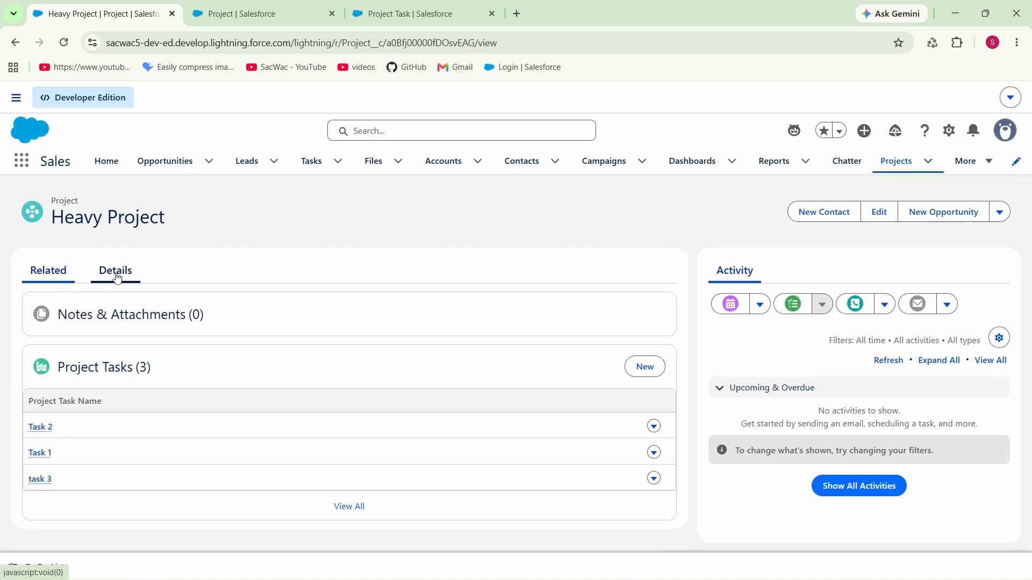
left_click(115, 271)
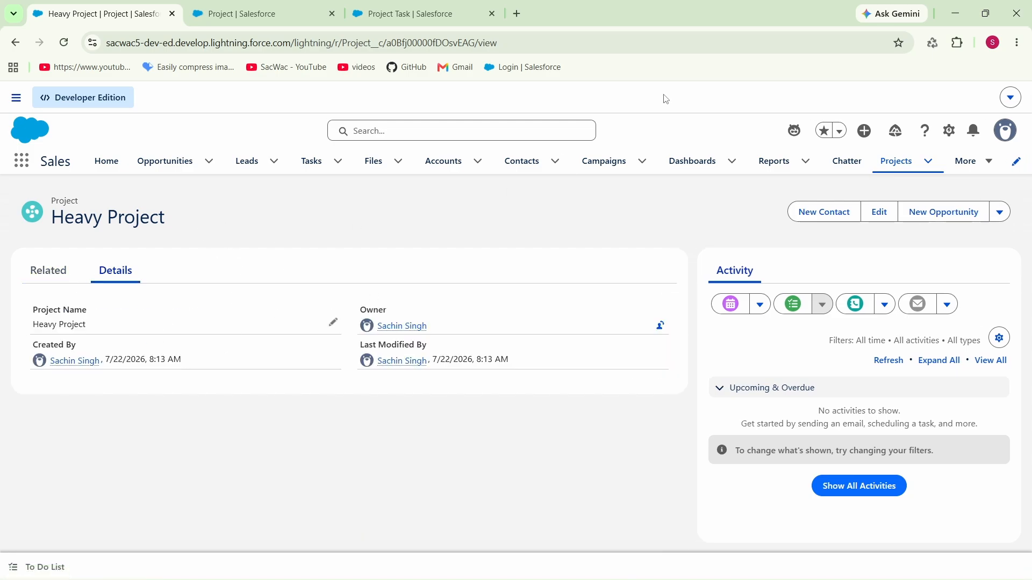
Switch to the incognito Salesforce session, open the "Heavy Project" record from Projects and examine its "Sum of childs credit" value
left_click(955, 14)
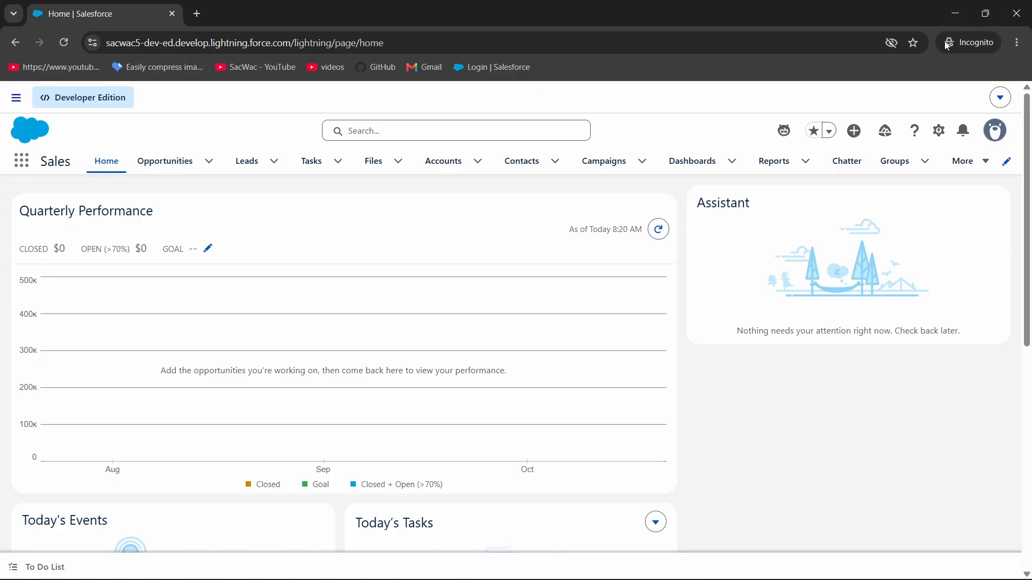
left_click(985, 162)
left_click(941, 517)
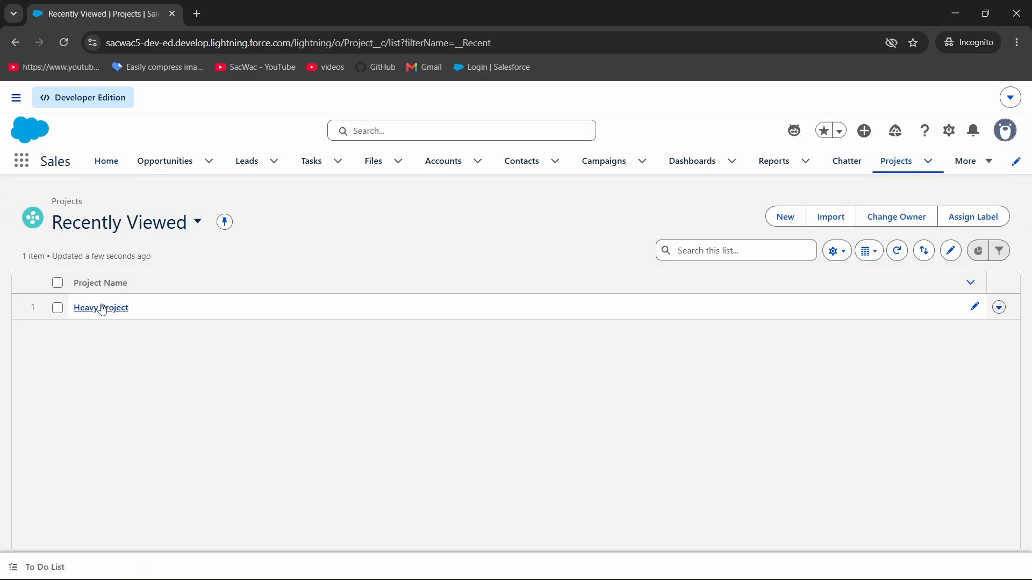
left_click(100, 306)
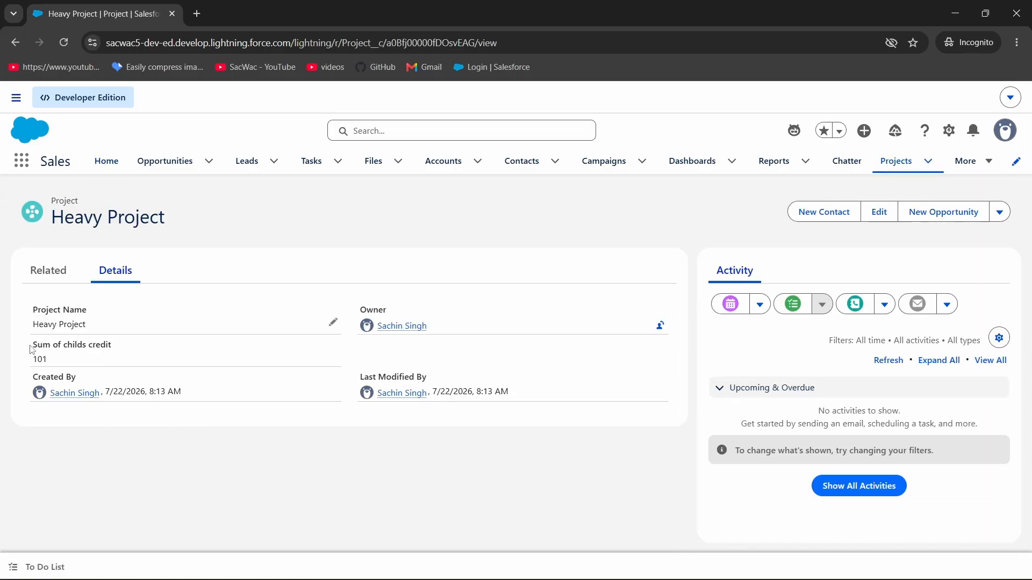
left_click_drag(30, 347, 67, 358)
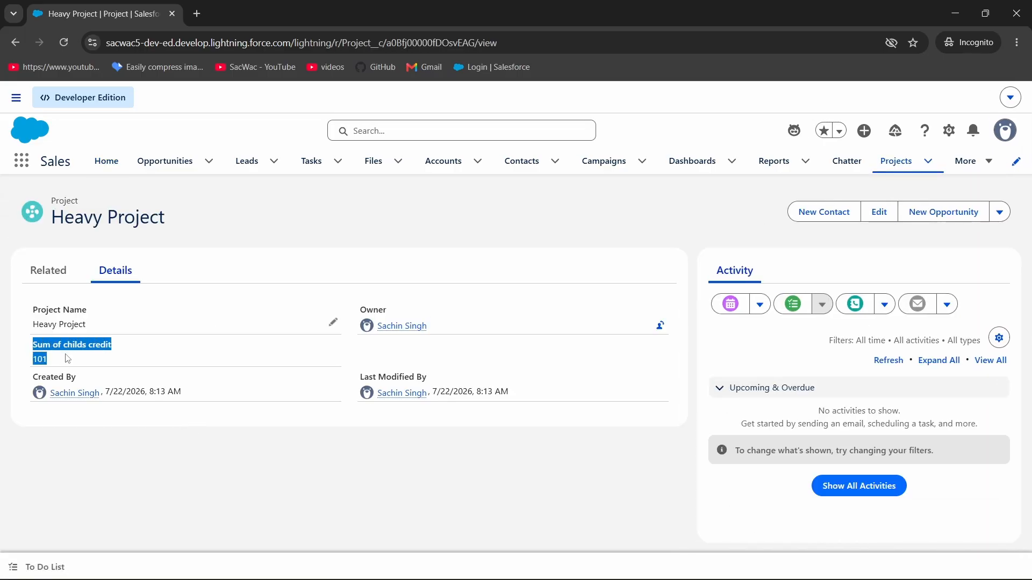
left_click(155, 356)
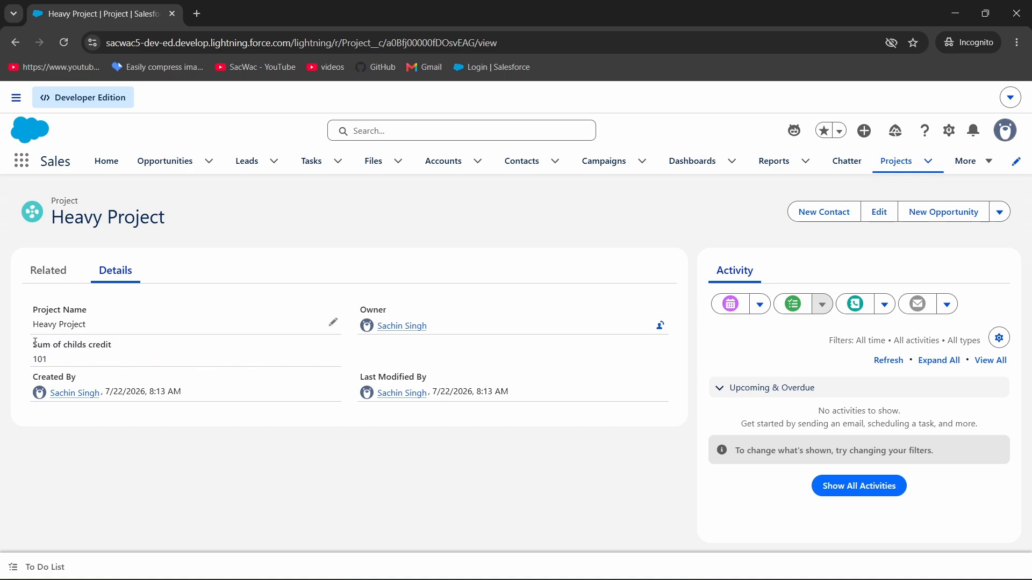
left_click_drag(34, 342, 60, 359)
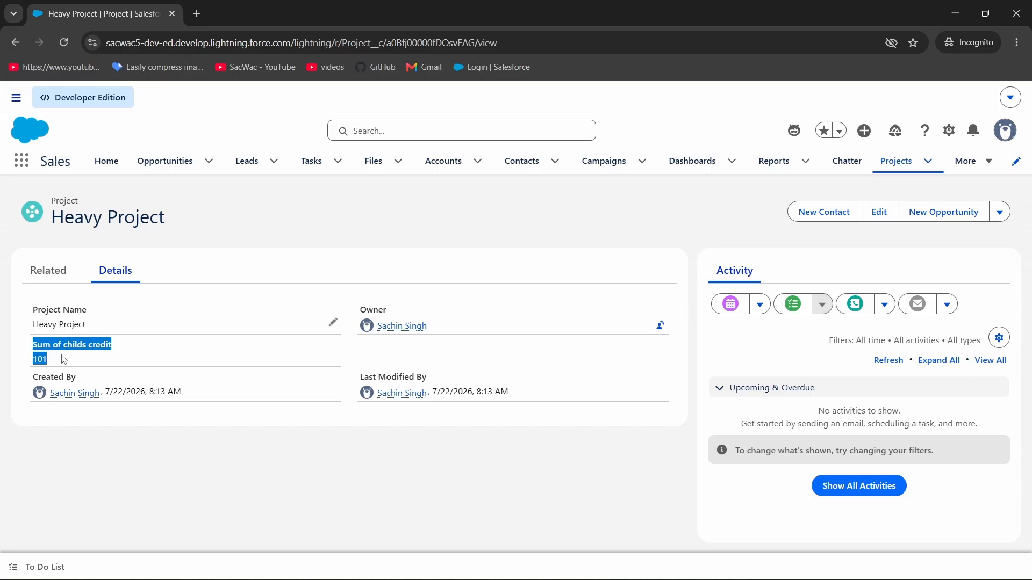
left_click(61, 365)
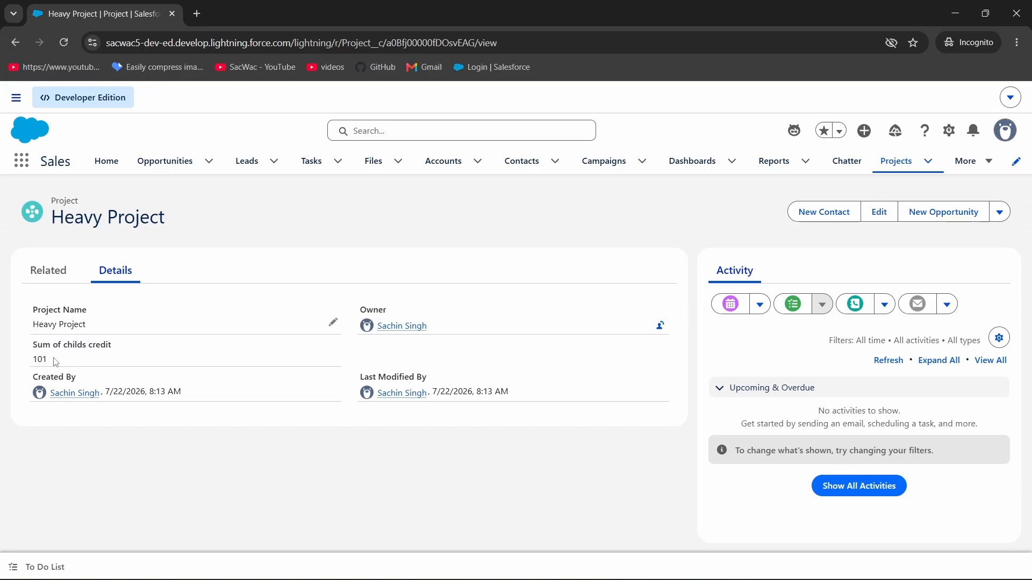
left_click_drag(57, 363, 16, 364)
Open Task 1, Task 2 and task 3 from the Project Tasks list in turn and check each one's Credits value
left_click(980, 167)
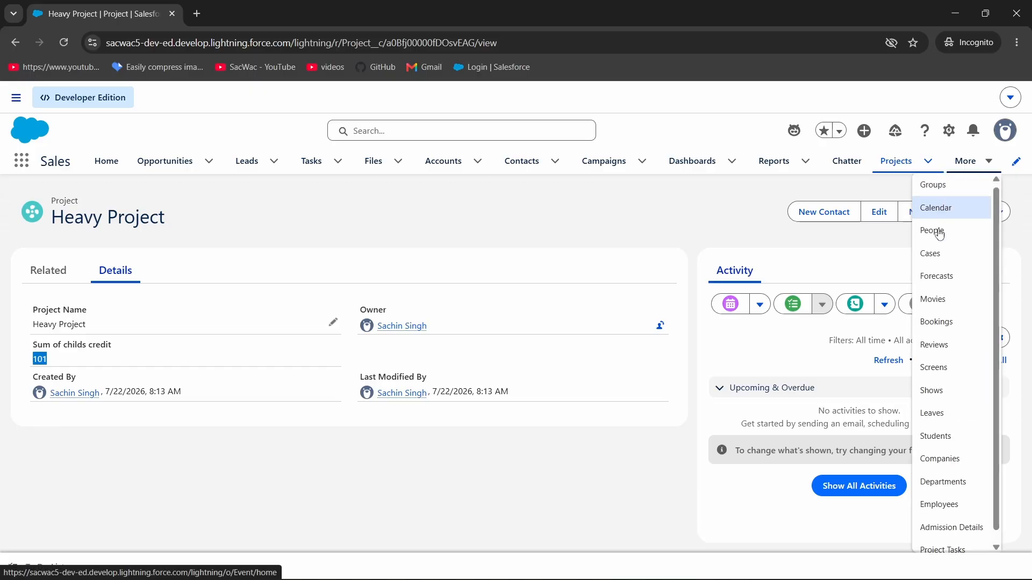
scroll(947, 411, "down", 1)
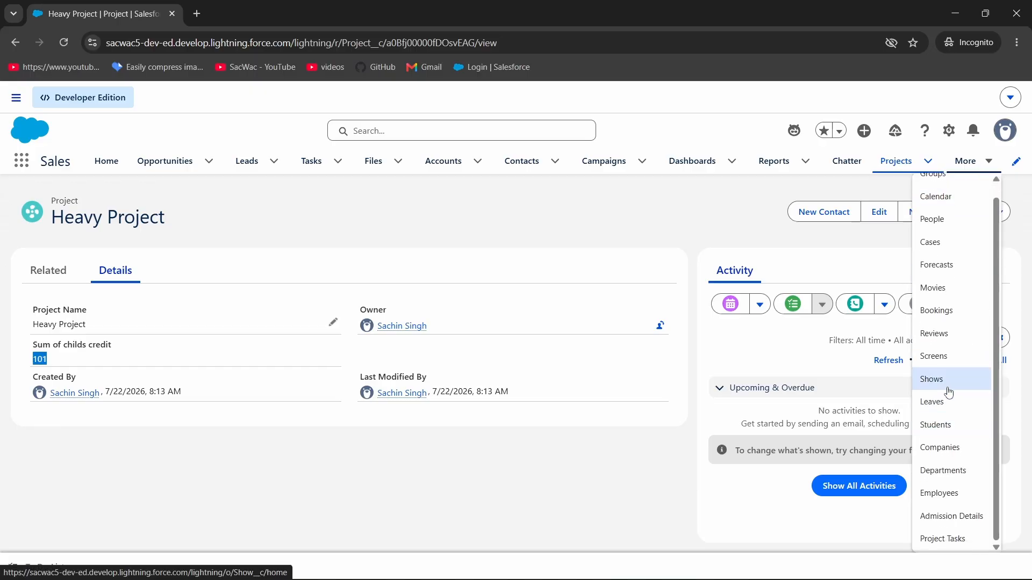
left_click(941, 538)
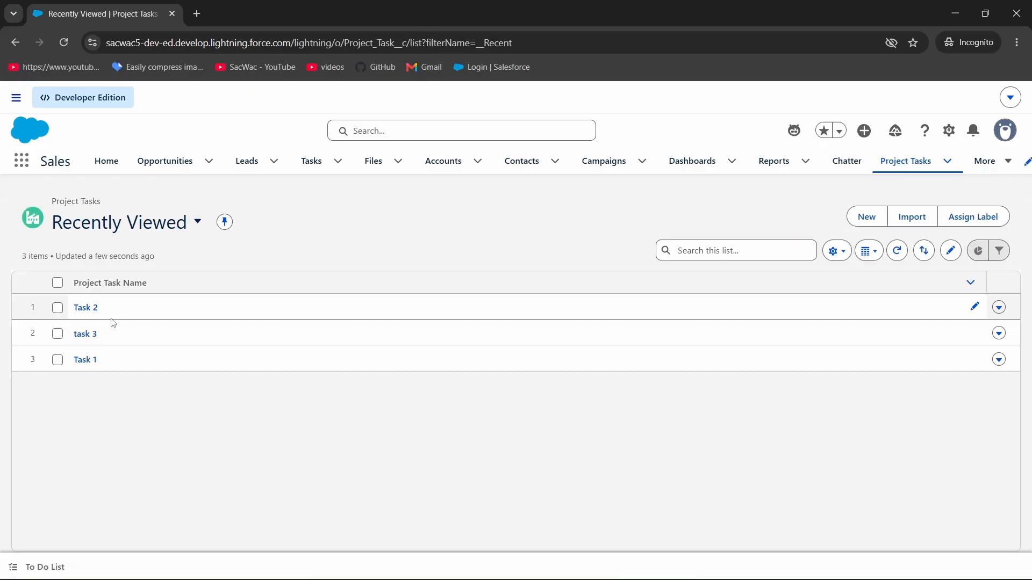
left_click(86, 359)
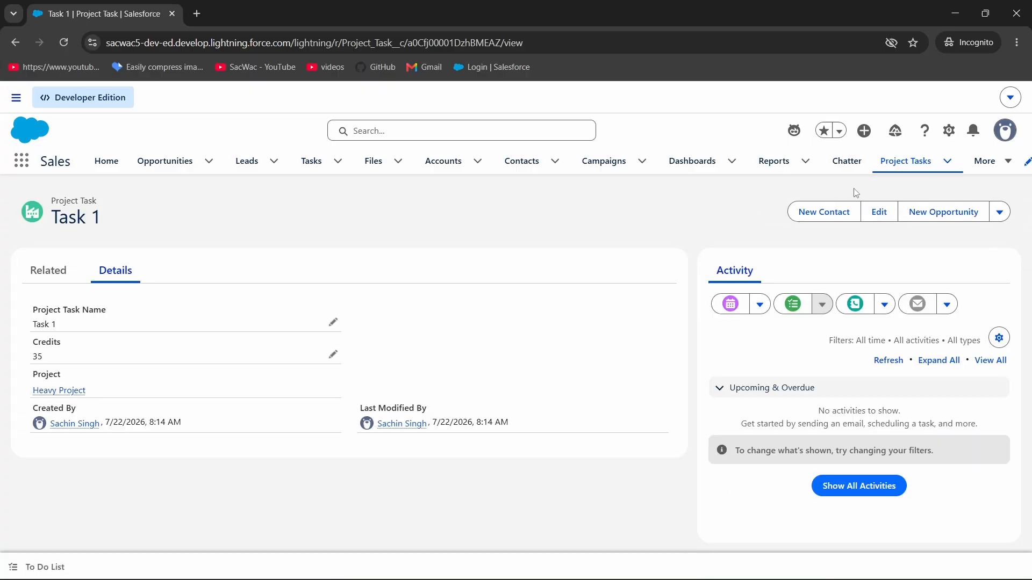
left_click(882, 164)
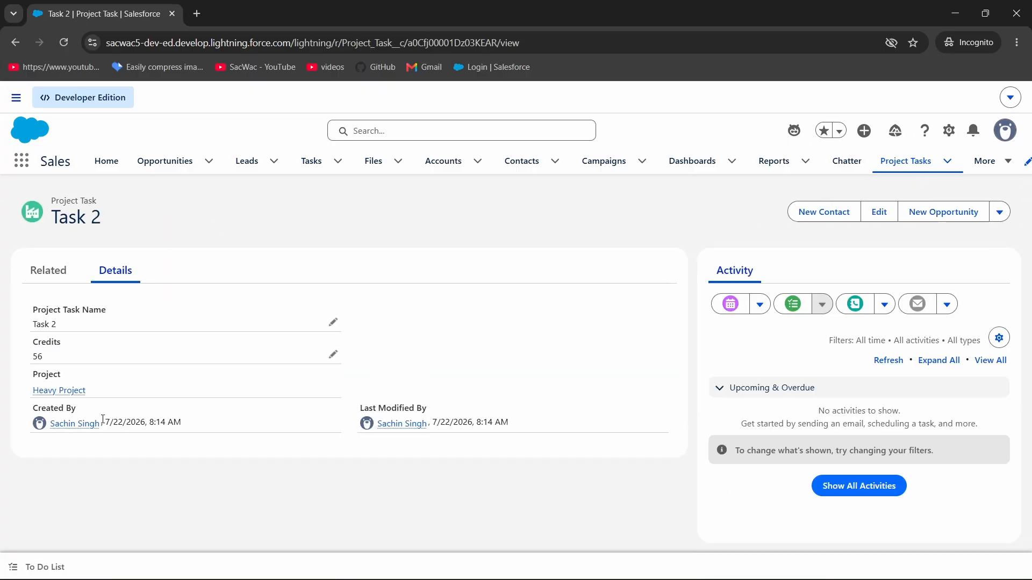
left_click(887, 165)
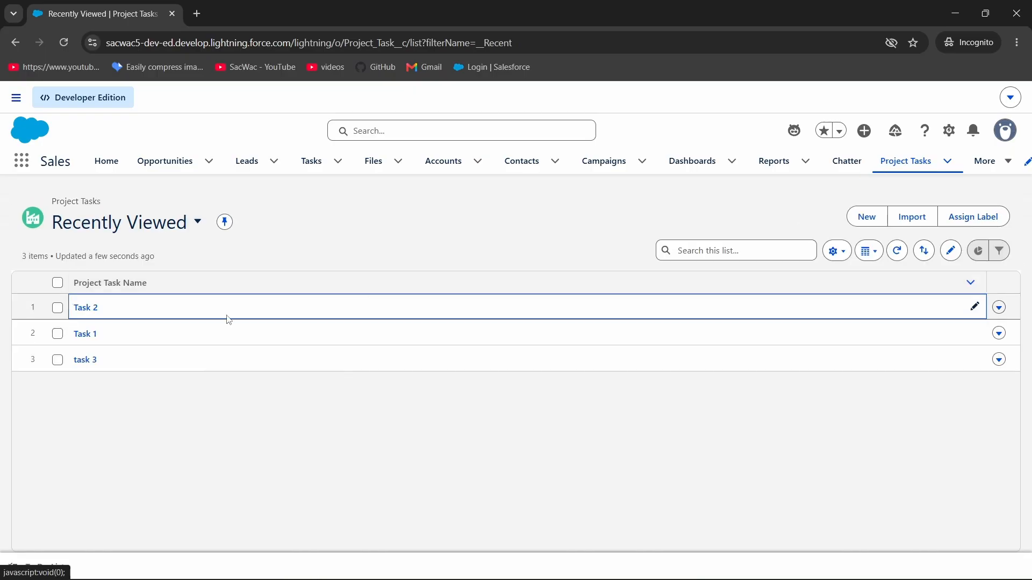
left_click(93, 359)
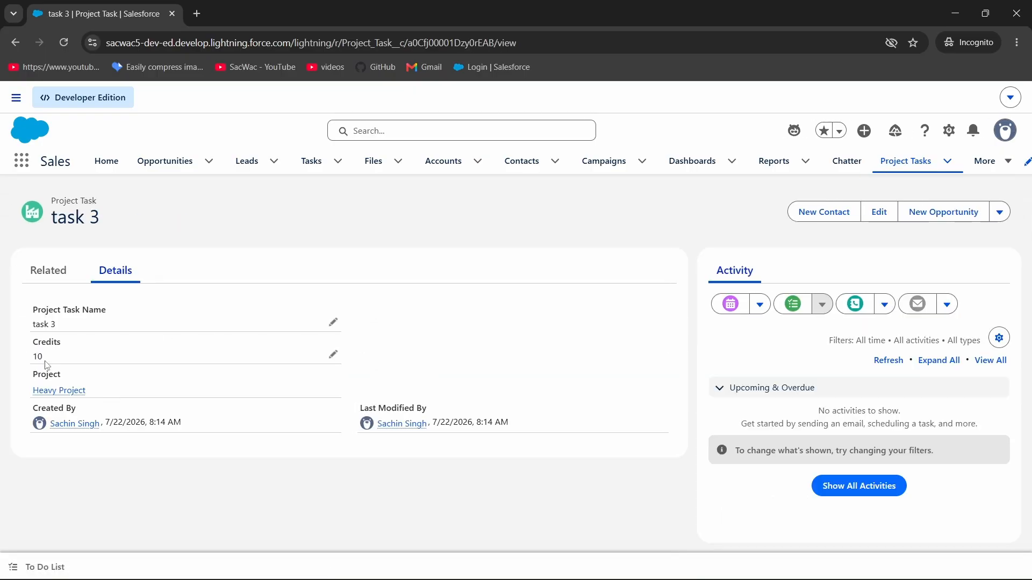